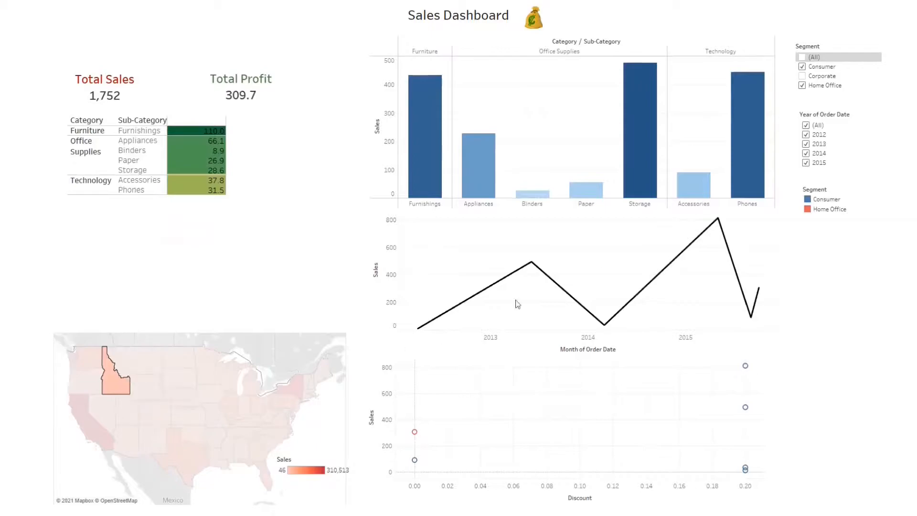
Filter the sales dashboard by order year, toggling 2014 and excluding 2013, 2012 and 2015
click(806, 153)
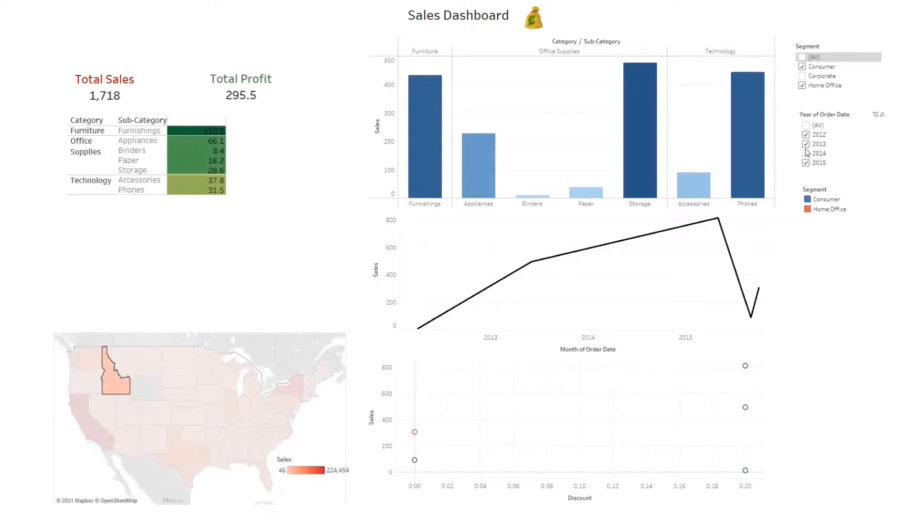
click(806, 154)
click(807, 144)
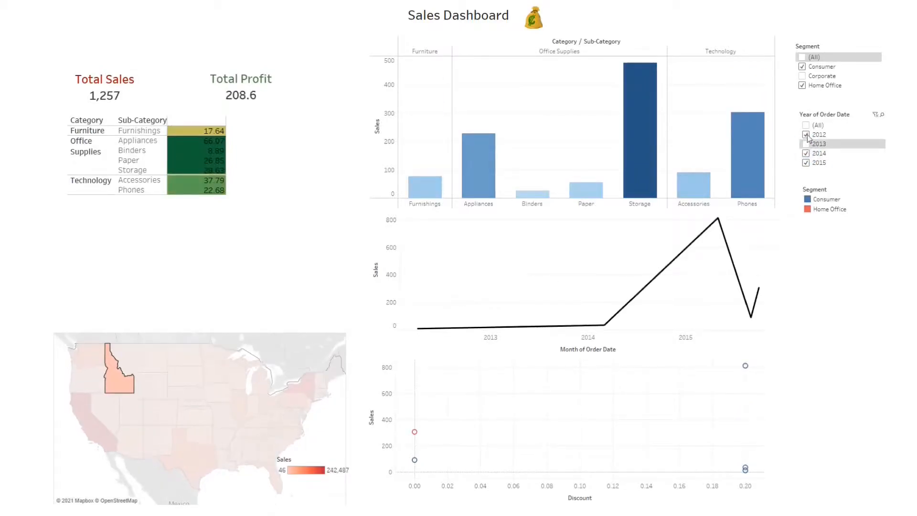
click(807, 135)
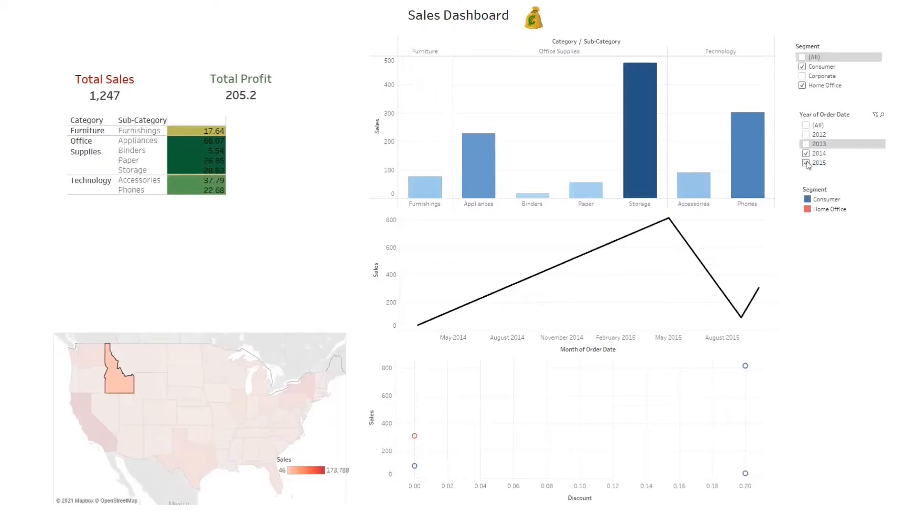
click(806, 163)
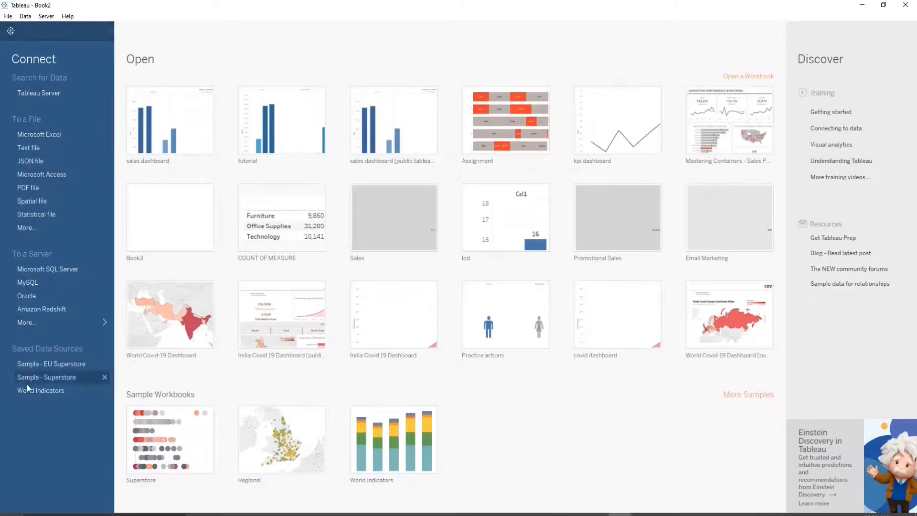
Connect to the Excel workbook Global Superstore Orders 2016 in the Files folder on the Desktop
click(65, 133)
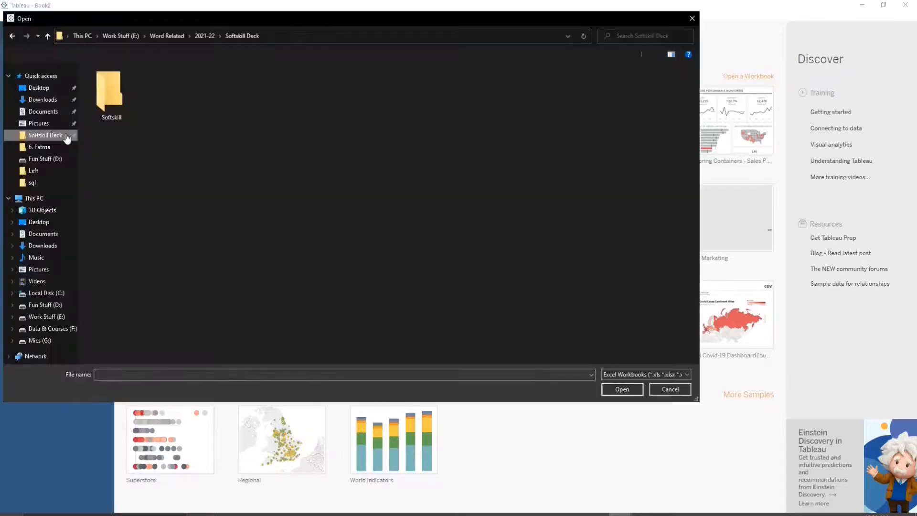
click(40, 88)
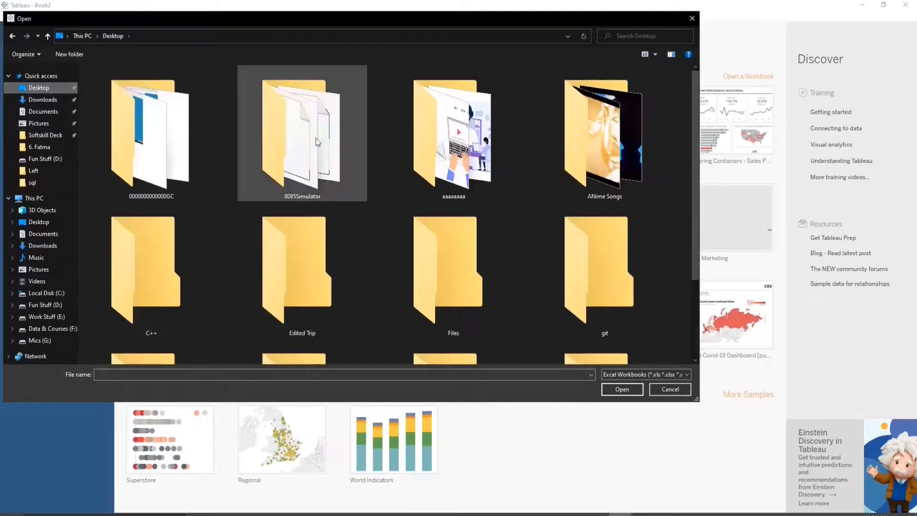
double_click(476, 274)
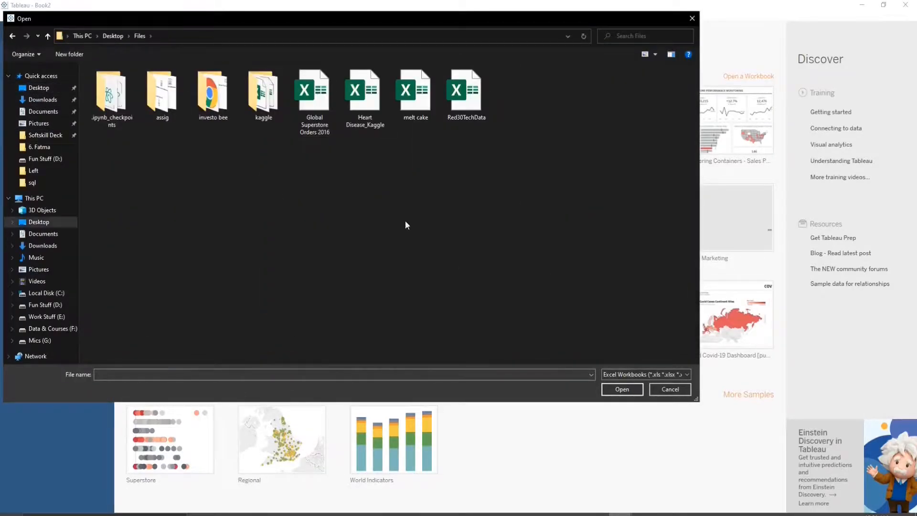
double_click(309, 102)
Switch to the workbook in Excel, review its Orders and People sheets, and return to Tableau
mouse_move(550, 514)
click(549, 473)
click(62, 497)
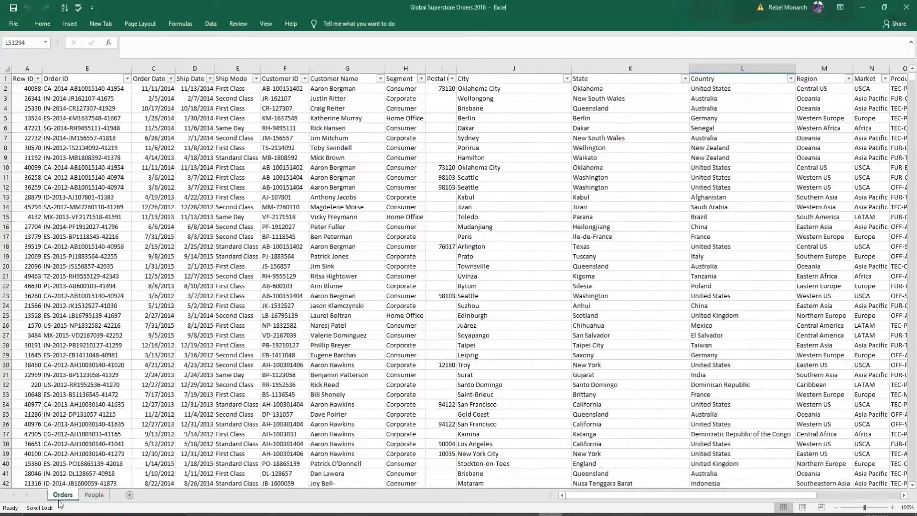
click(93, 495)
click(63, 494)
click(94, 495)
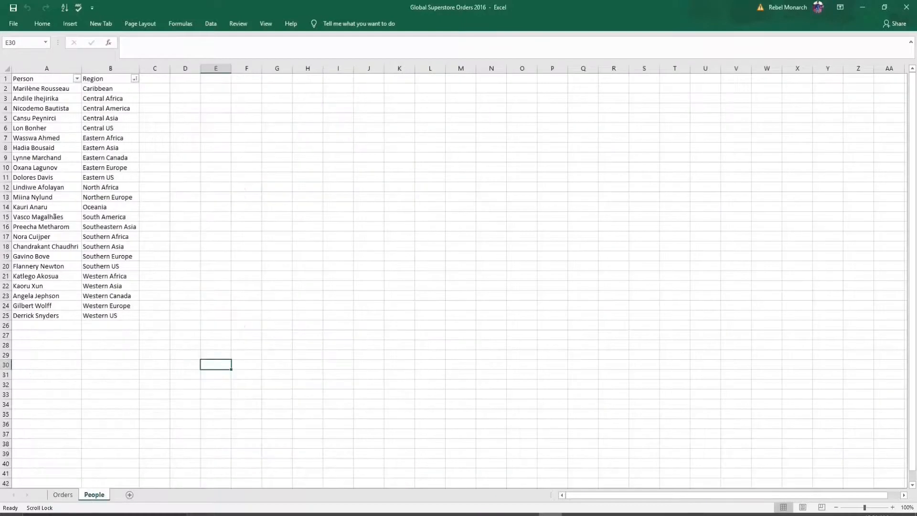
mouse_move(621, 514)
click(667, 493)
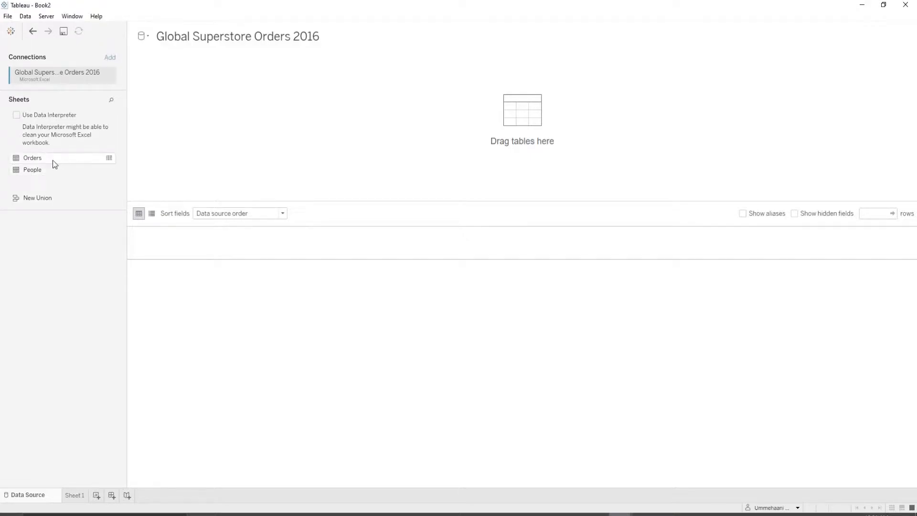
Add the Orders sheet to the data source, try the Extract connection and set it back to Live
drag(45, 158, 494, 100)
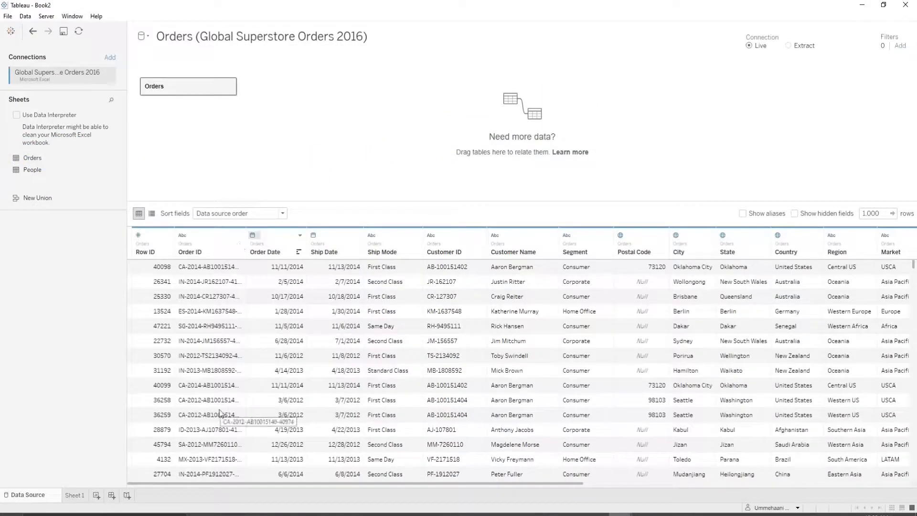
click(792, 44)
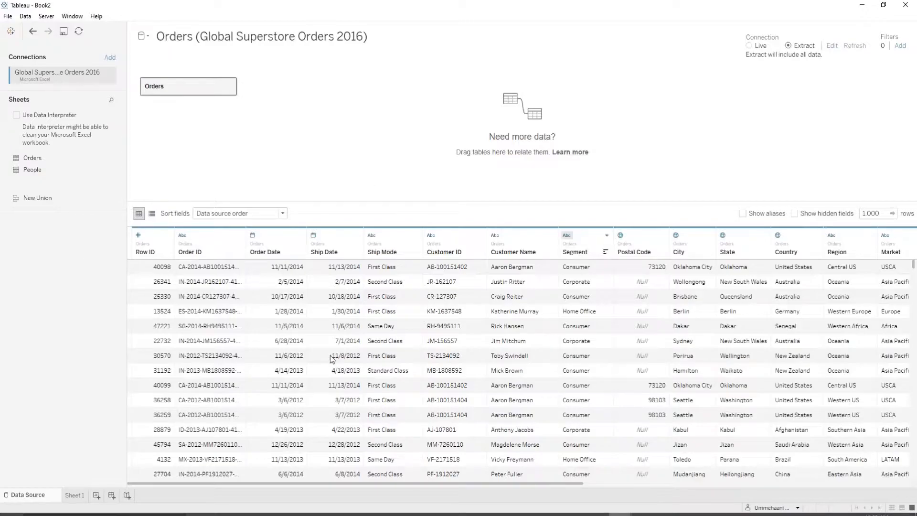
click(749, 46)
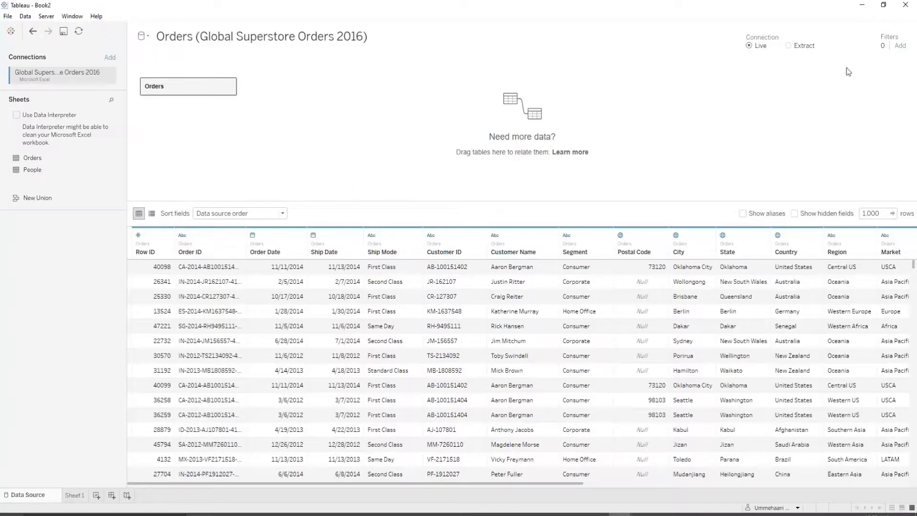
Switch to Excel to check the source records on the Orders sheet and return to Tableau
key(alt+Tab)
click(63, 495)
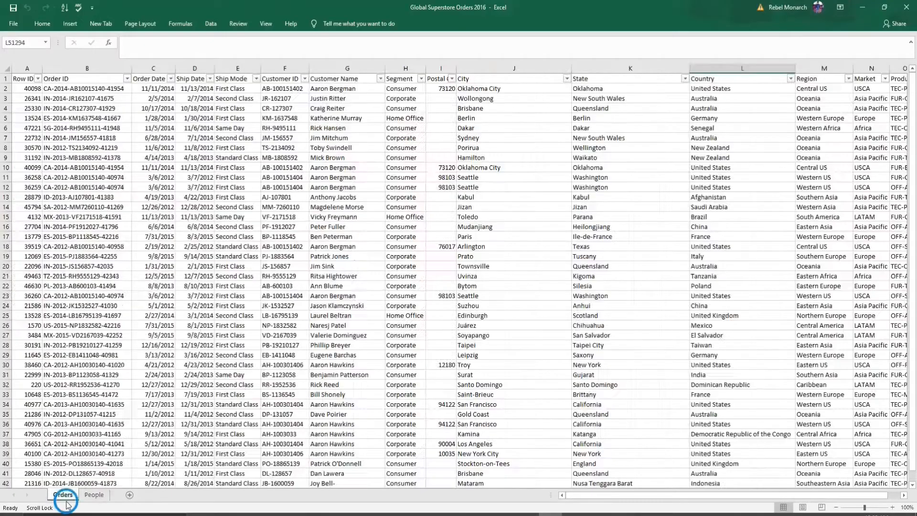
click(619, 514)
click(676, 477)
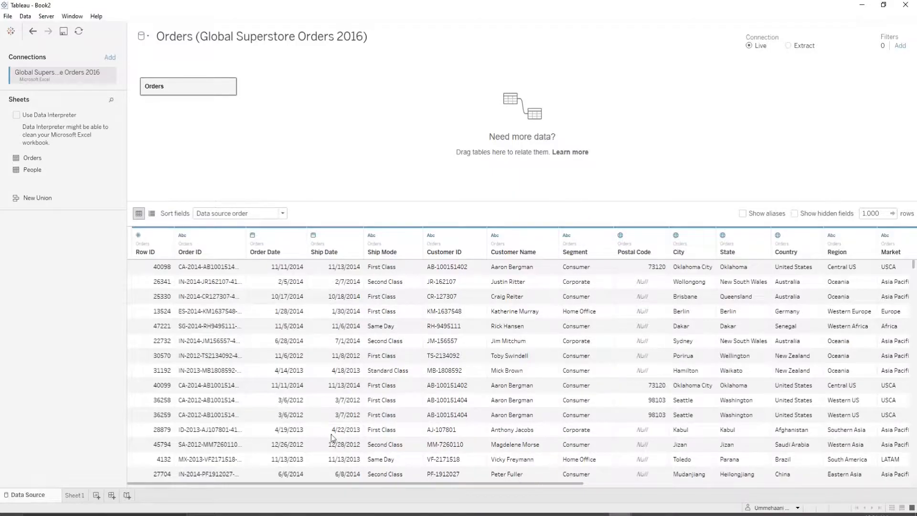
Open Sheet 1 and compare its field list with the Orders columns in the data source
click(74, 496)
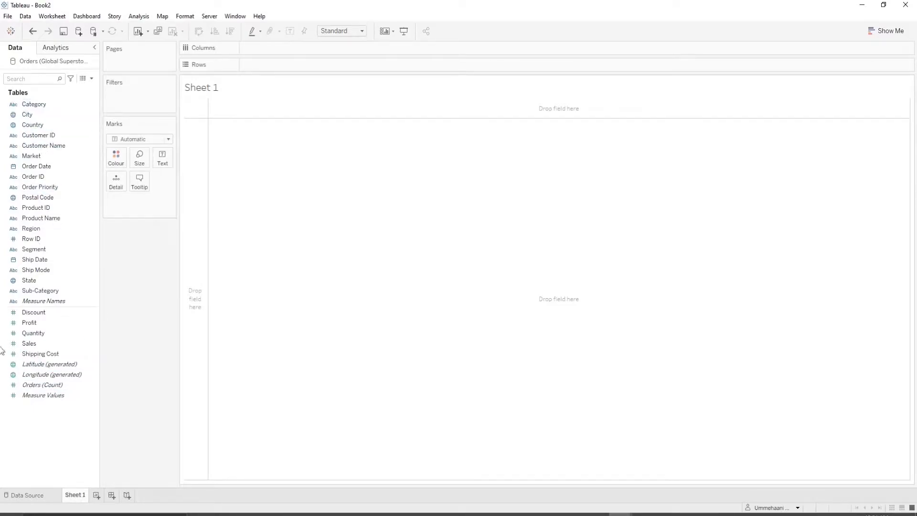
click(29, 497)
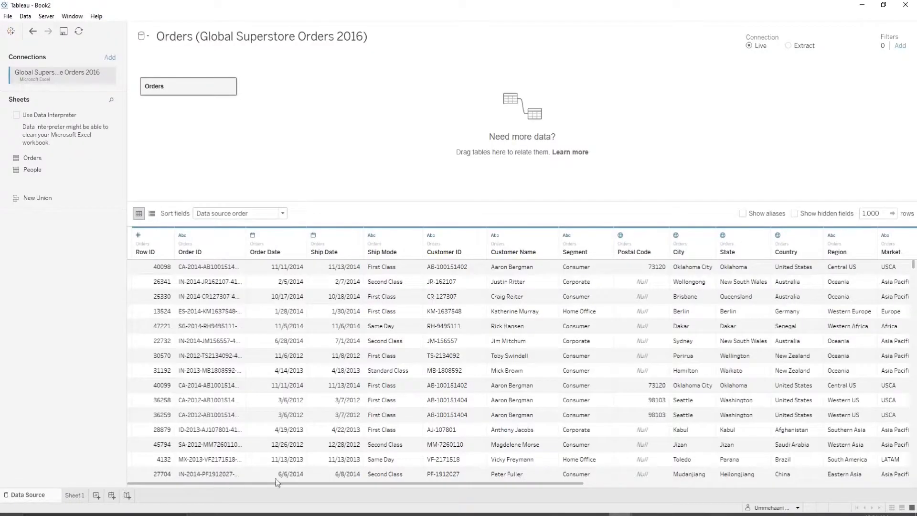
drag(280, 483, 574, 484)
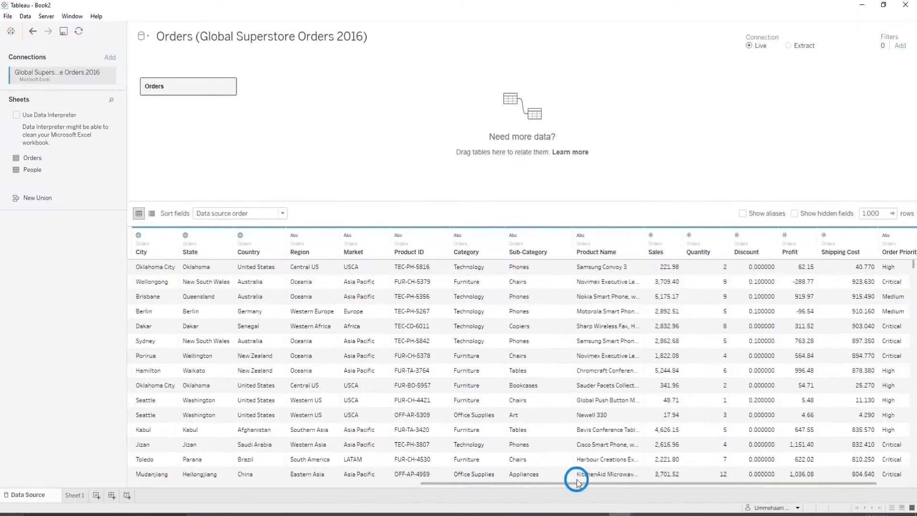
click(72, 496)
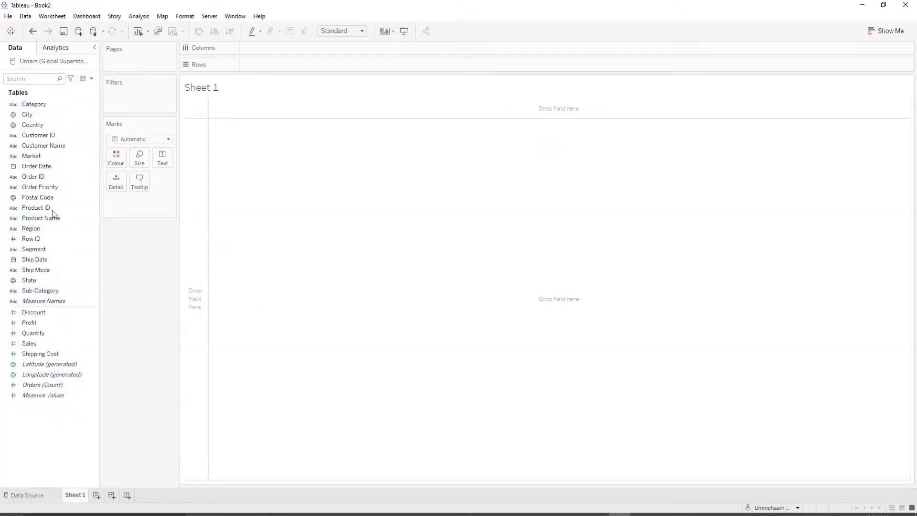
click(52, 301)
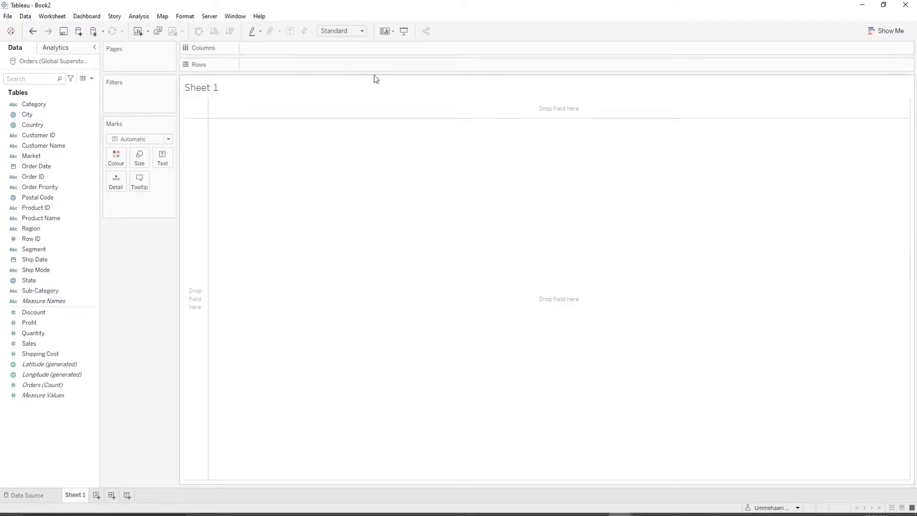
click(234, 65)
click(334, 127)
mouse_move(621, 511)
click(568, 475)
Place the Category field on Columns and widen the category columns so their names fit on one line
click(38, 105)
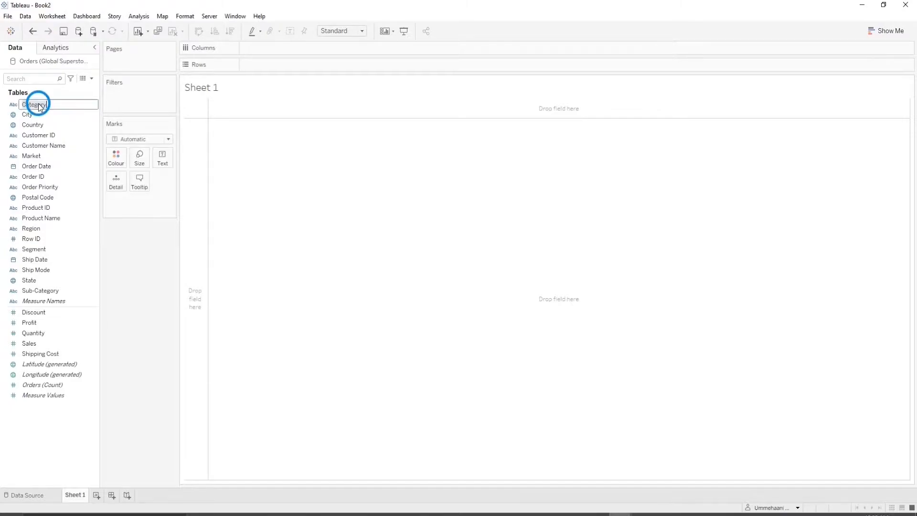
click(66, 105)
click(70, 117)
click(69, 104)
drag(69, 106, 296, 45)
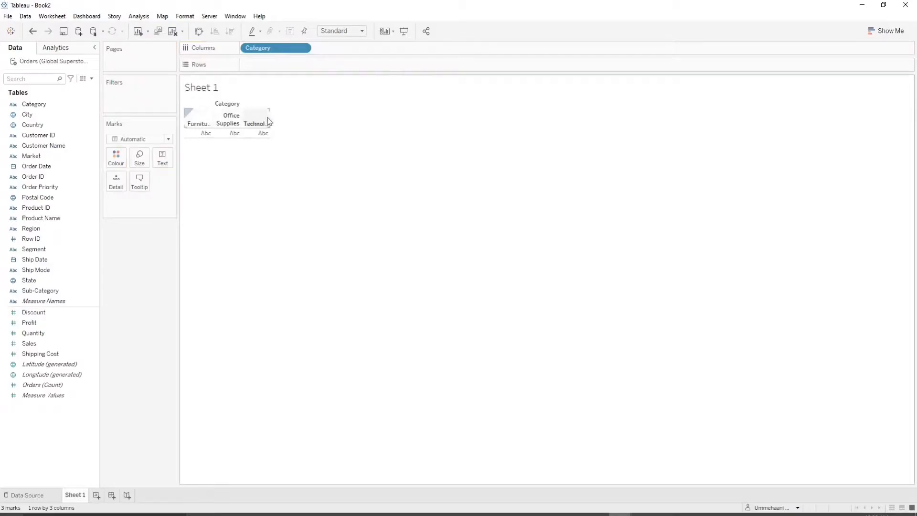
drag(270, 117, 377, 119)
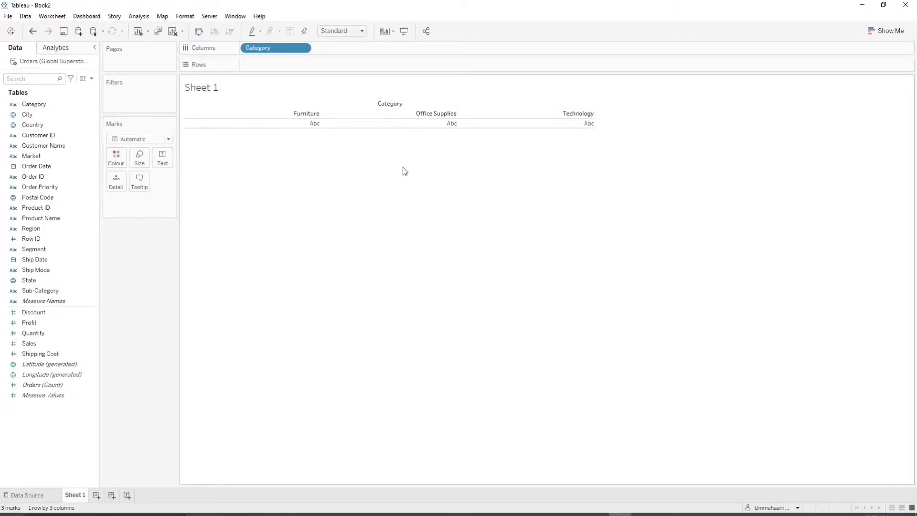
Move the Category field to Rows to compare the layout and return it to Columns
drag(281, 51, 279, 65)
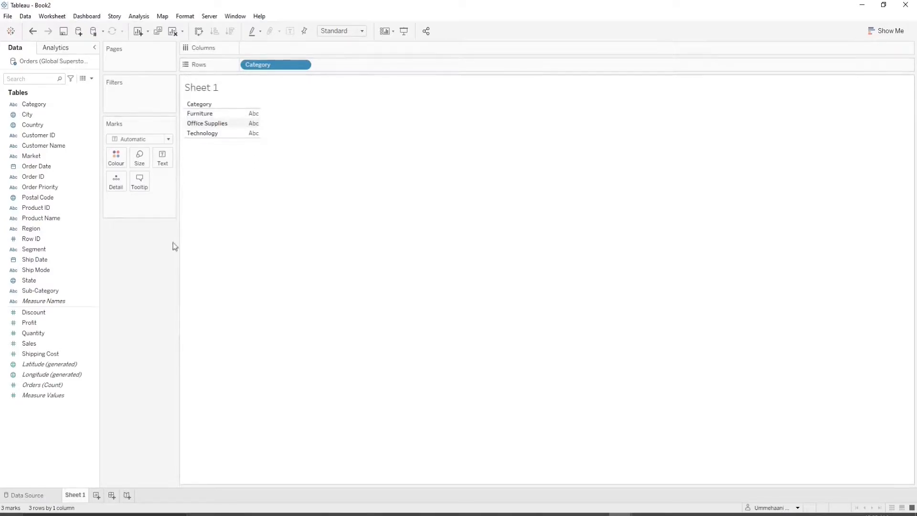
drag(260, 66, 262, 47)
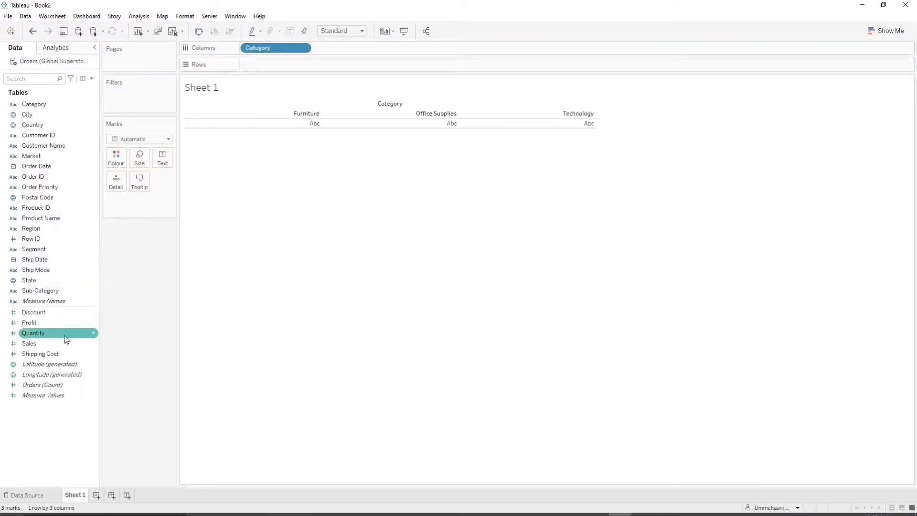
Add the Sales measure to Rows to chart sales by category and inspect the Furniture bar's details
click(40, 347)
mouse_move(41, 348)
mouse_down()
mouse_move(41, 328)
mouse_move(266, 65)
mouse_up()
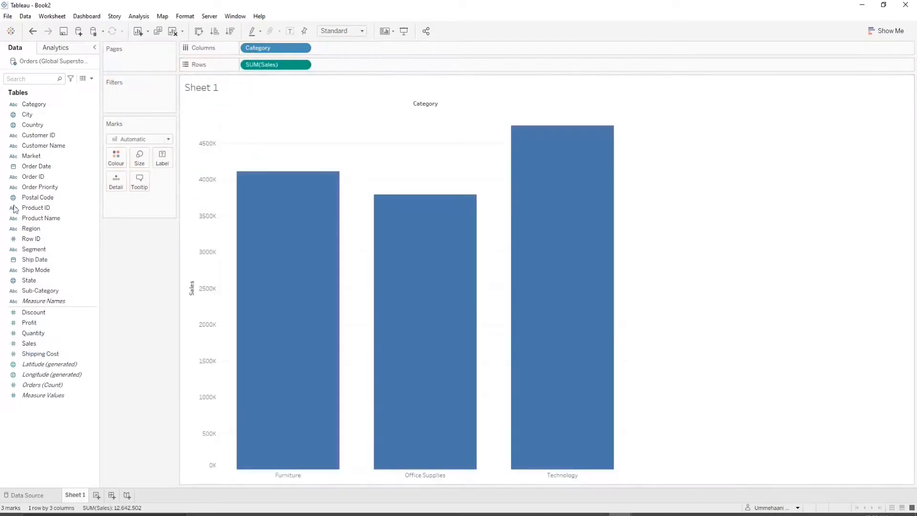
mouse_move(330, 310)
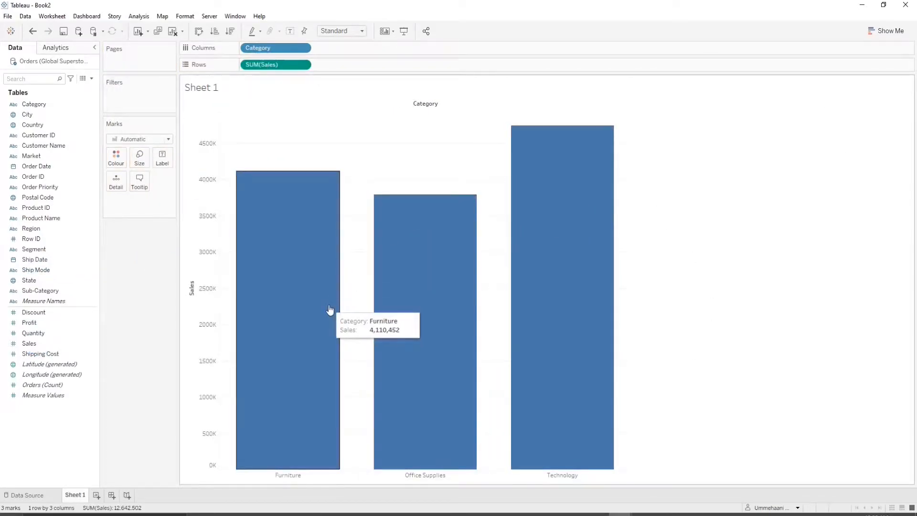
Recolour the bars orange-red and make them slightly narrower
click(116, 158)
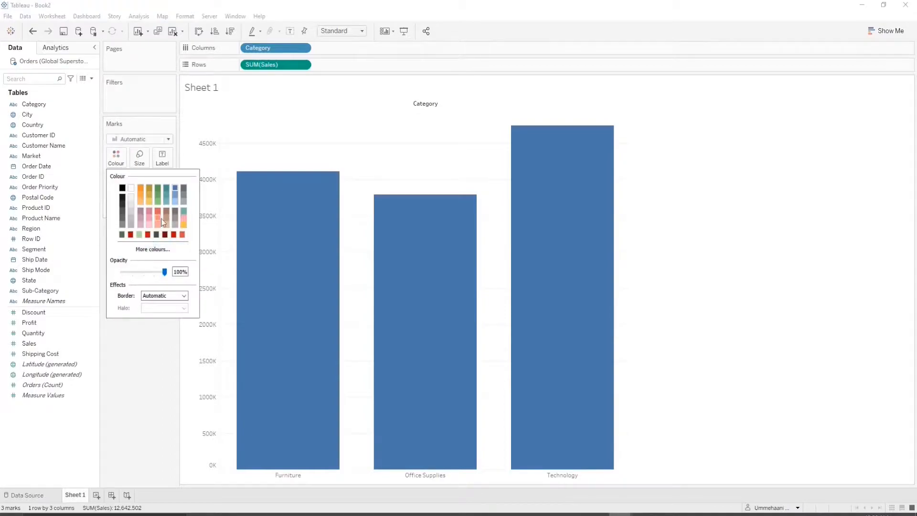
click(182, 235)
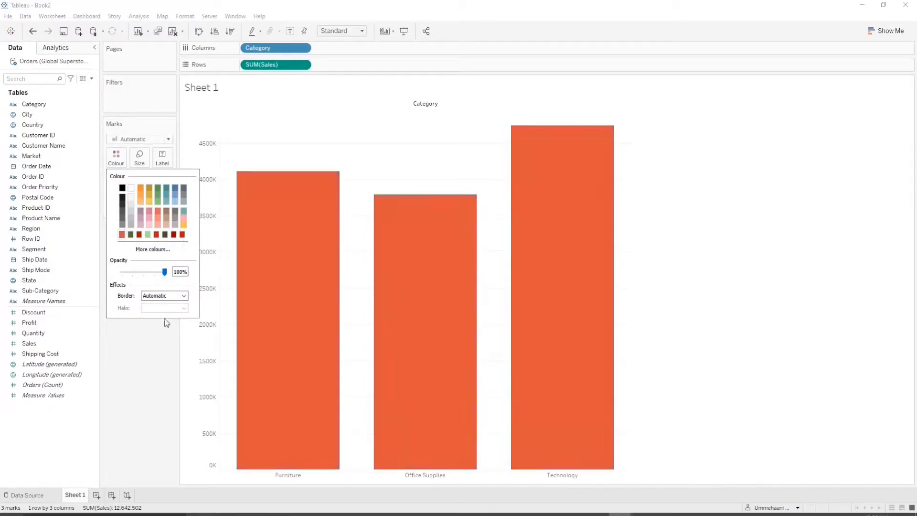
click(140, 155)
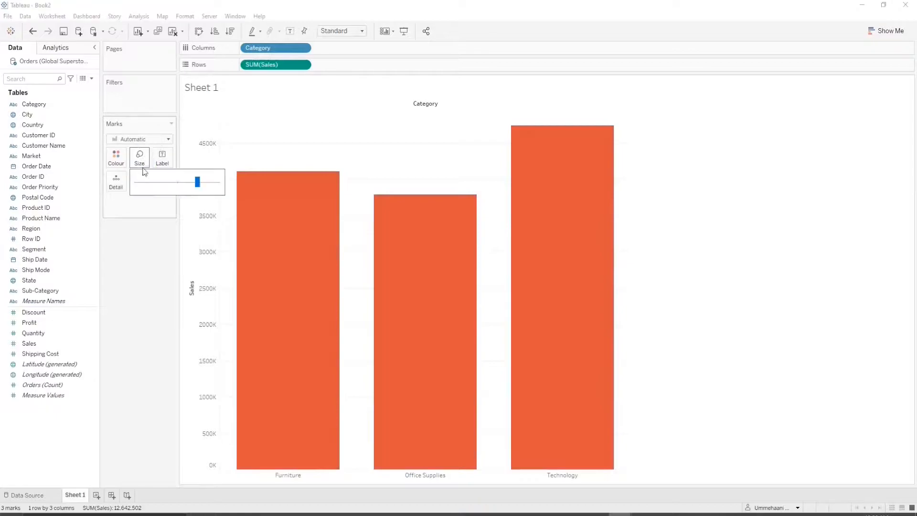
mouse_move(198, 182)
mouse_down()
mouse_move(184, 183)
mouse_move(189, 190)
mouse_up()
click(166, 227)
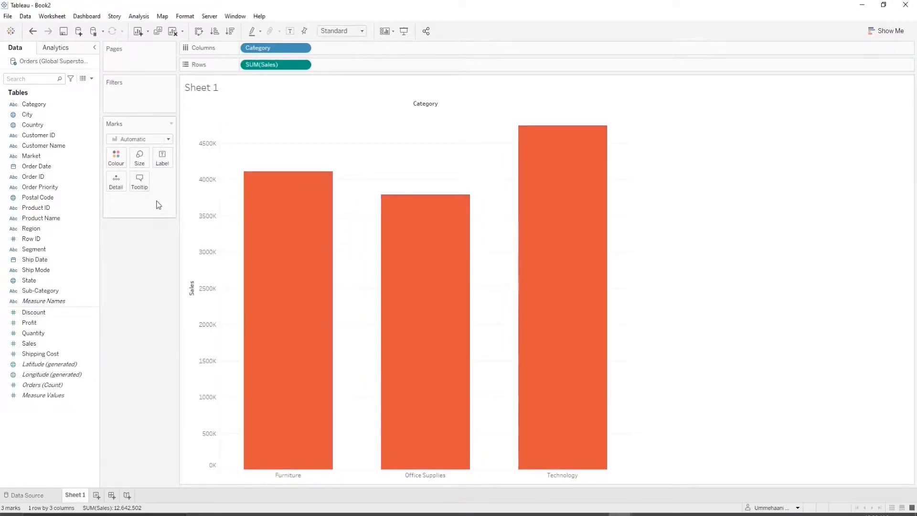
Show mark labels on the category sales bars
click(167, 164)
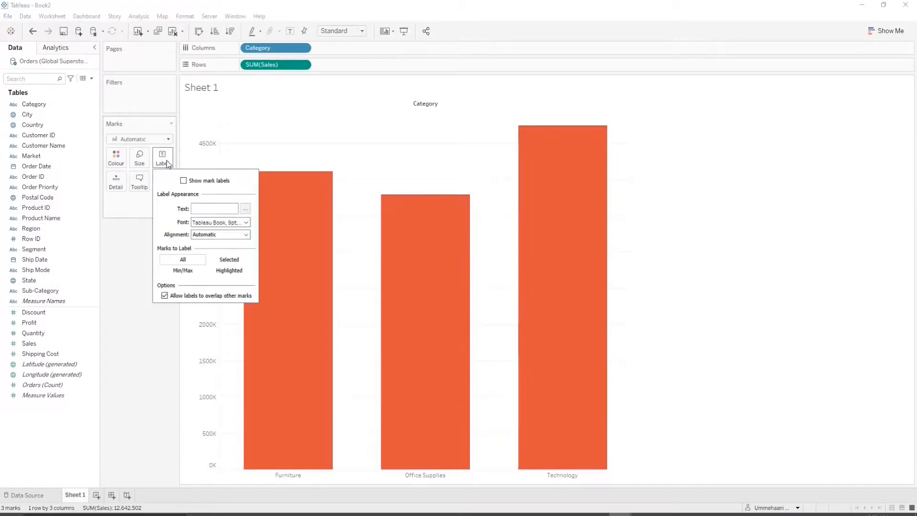
click(183, 181)
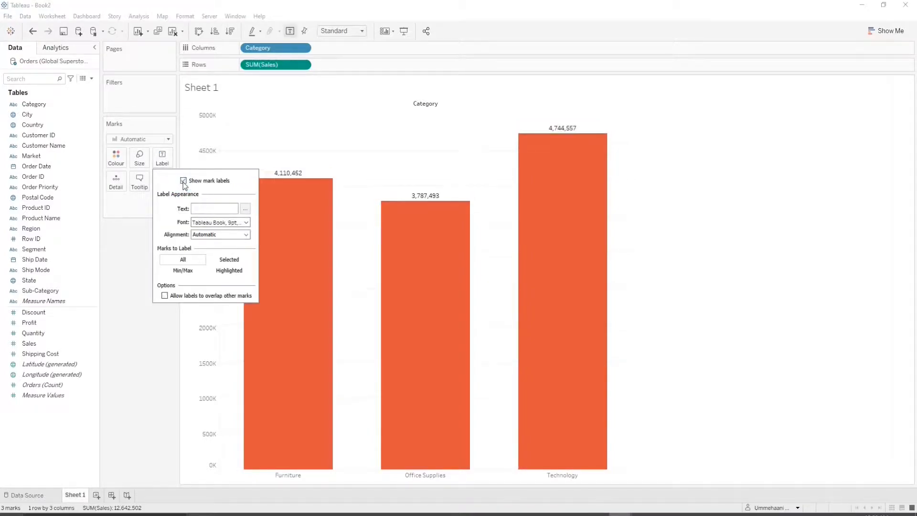
click(122, 332)
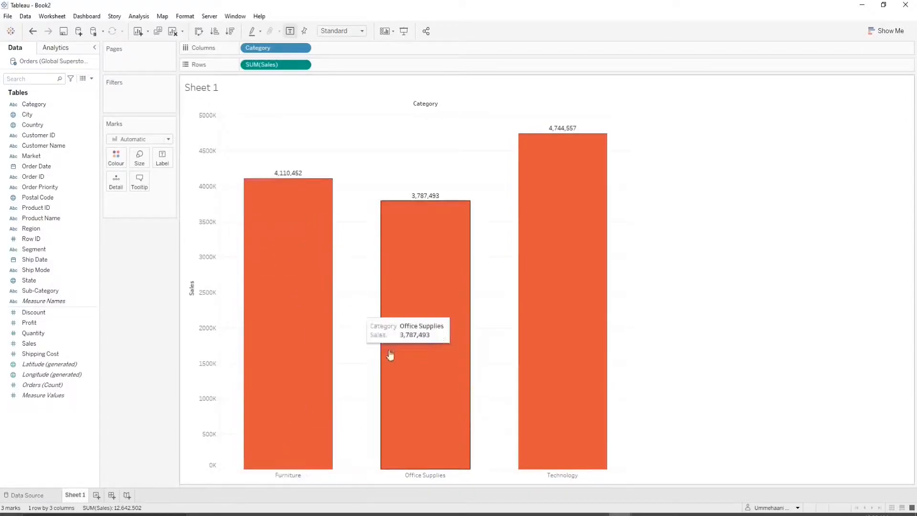
Turn off the mark labels on the category sales bars
click(163, 158)
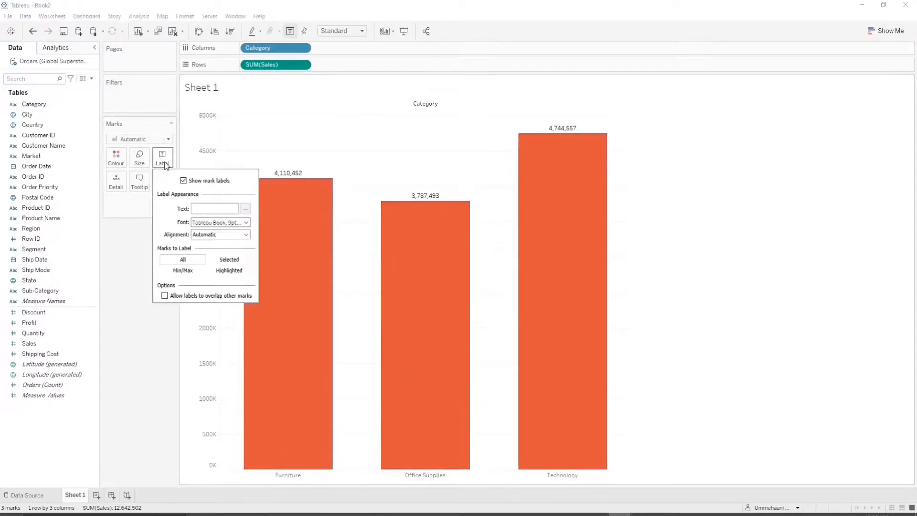
click(183, 180)
click(129, 250)
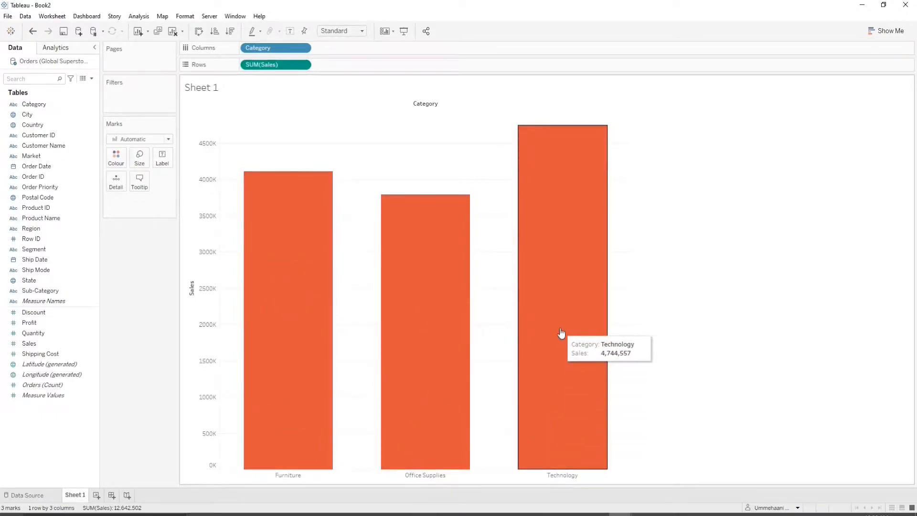
Rewrite the bar tooltip so it contains only "Sales:" followed by the SUM(Sales) field
click(140, 181)
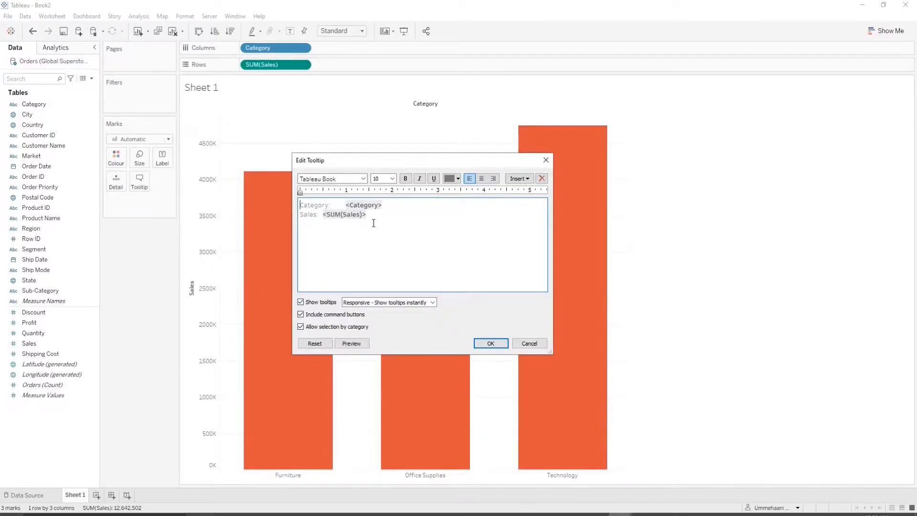
drag(370, 215, 289, 206)
key(Delete)
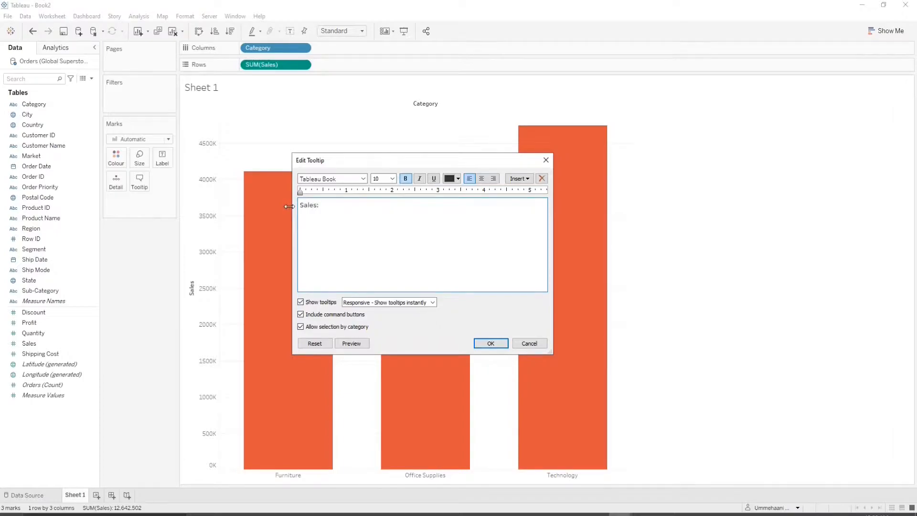
click(514, 179)
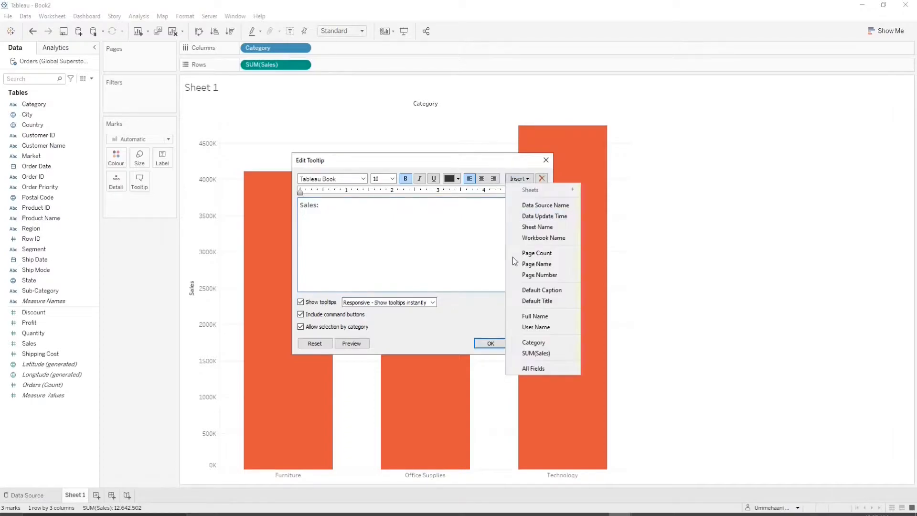
click(526, 353)
Set the tooltip text to size 14, pick a text colour for it, and check the tooltip on the bars
drag(361, 205, 300, 205)
click(392, 178)
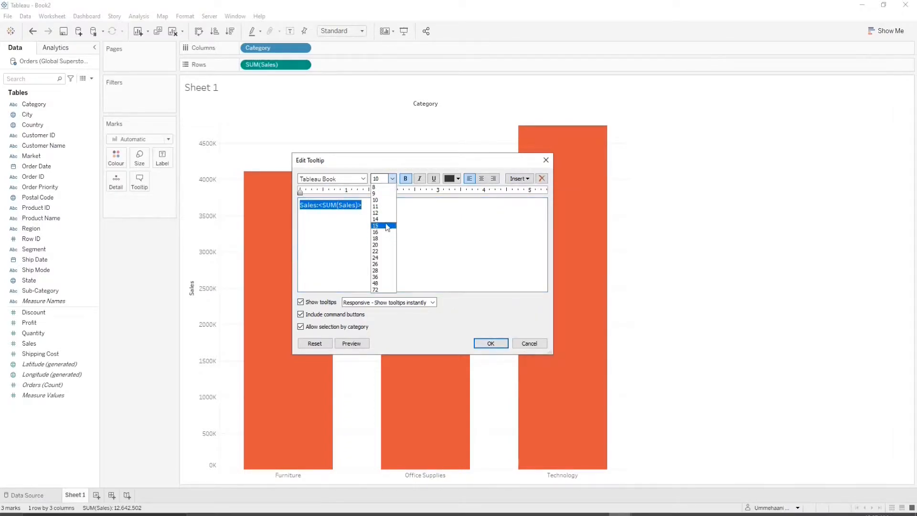
click(384, 219)
click(458, 178)
click(452, 190)
click(483, 343)
mouse_move(343, 364)
mouse_move(537, 269)
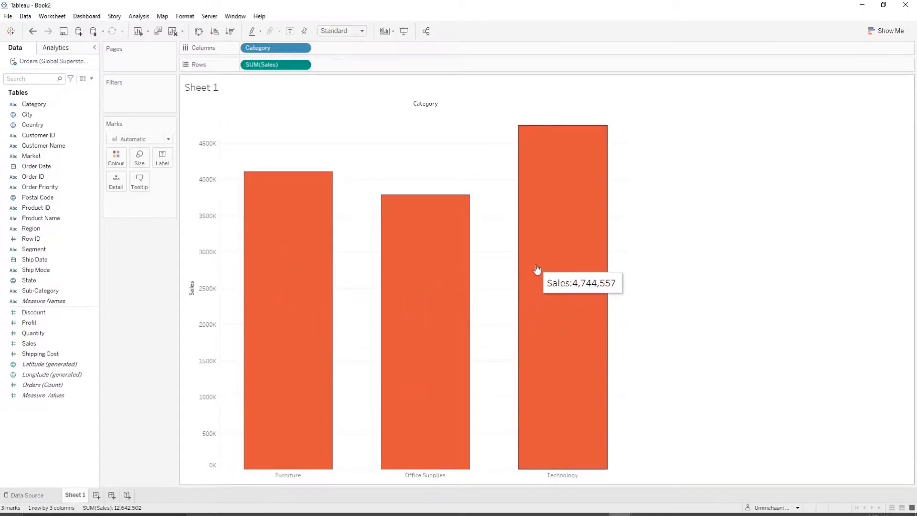
mouse_move(285, 254)
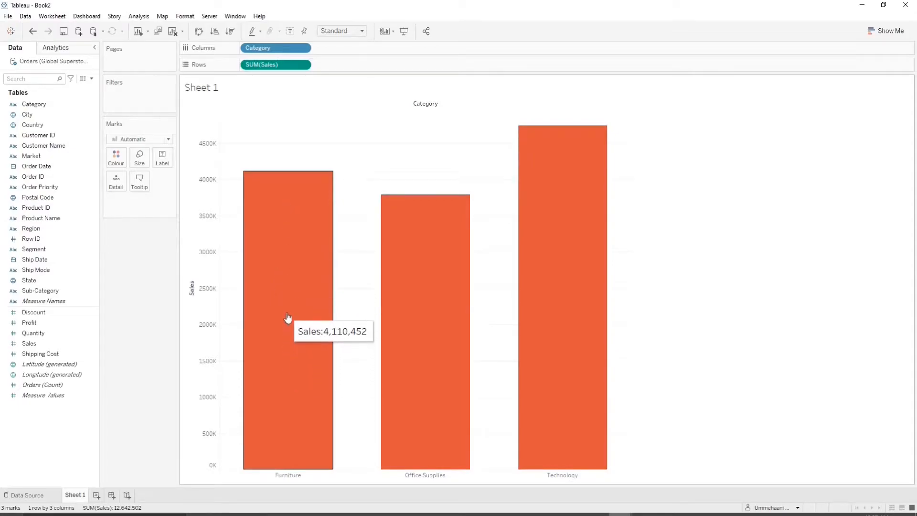
mouse_move(420, 373)
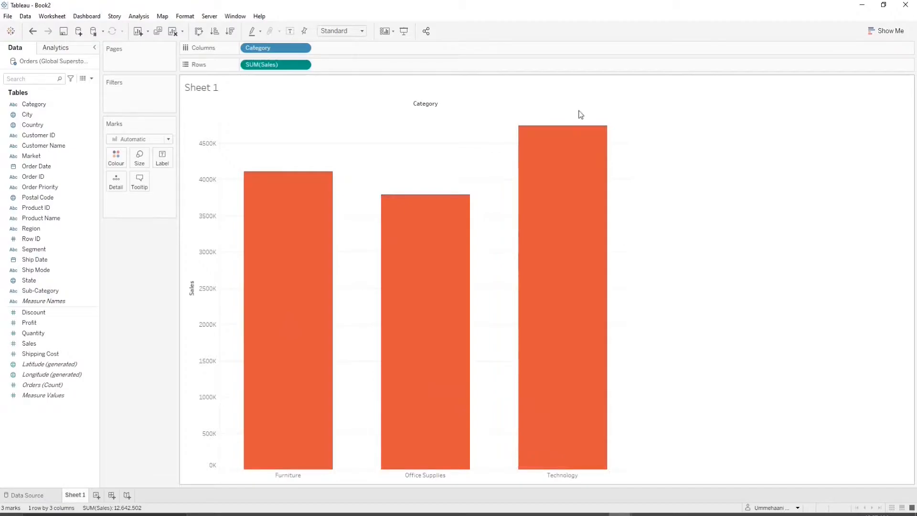
Sort the category bars by sales, first in ascending and finally in descending order
click(214, 32)
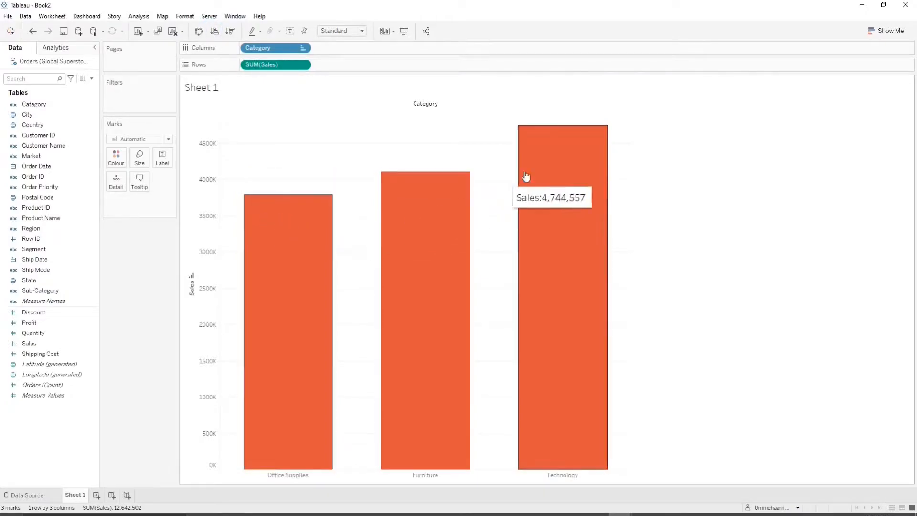
click(230, 31)
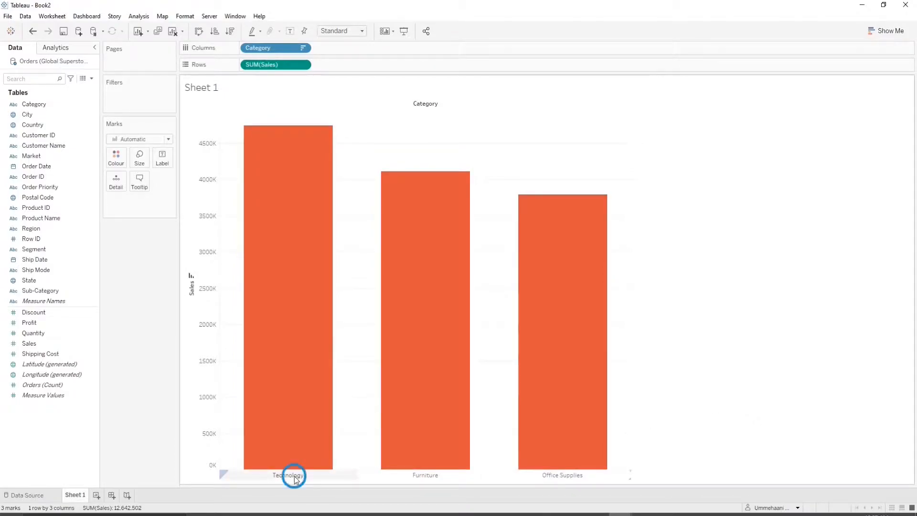
mouse_move(311, 186)
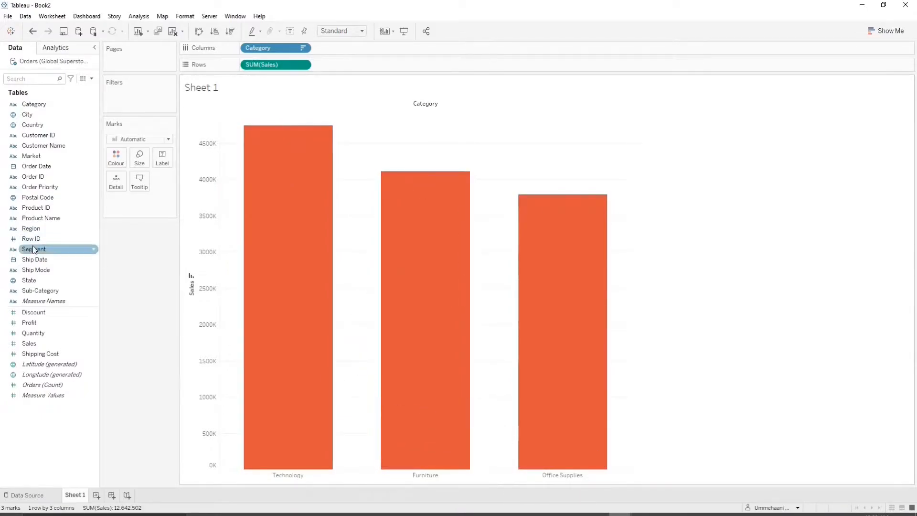
Add the Sub-Category field after Category in Columns and compare the sub-category bars
drag(31, 290, 337, 50)
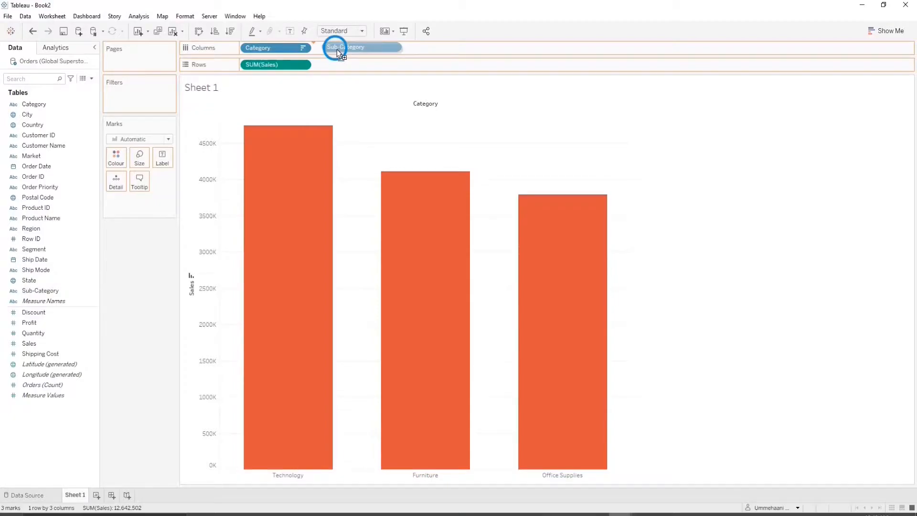
drag(338, 51, 336, 50)
mouse_move(342, 184)
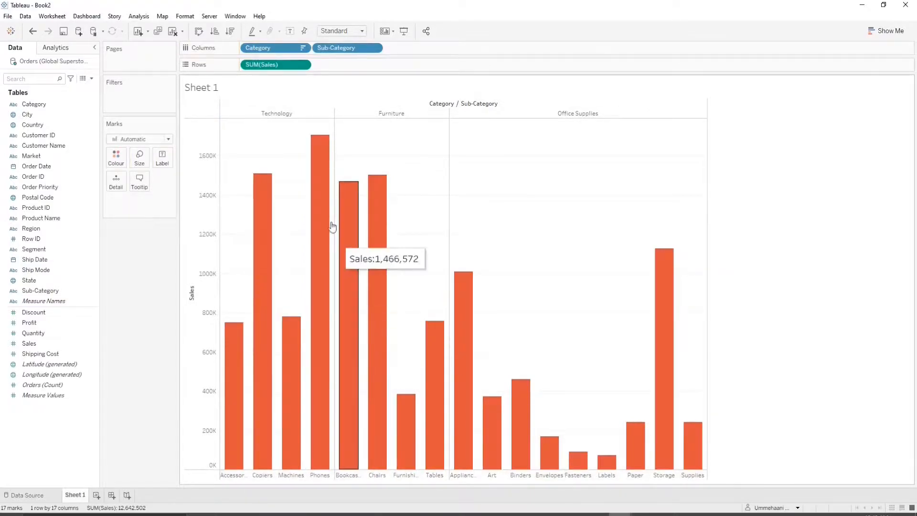
mouse_move(330, 131)
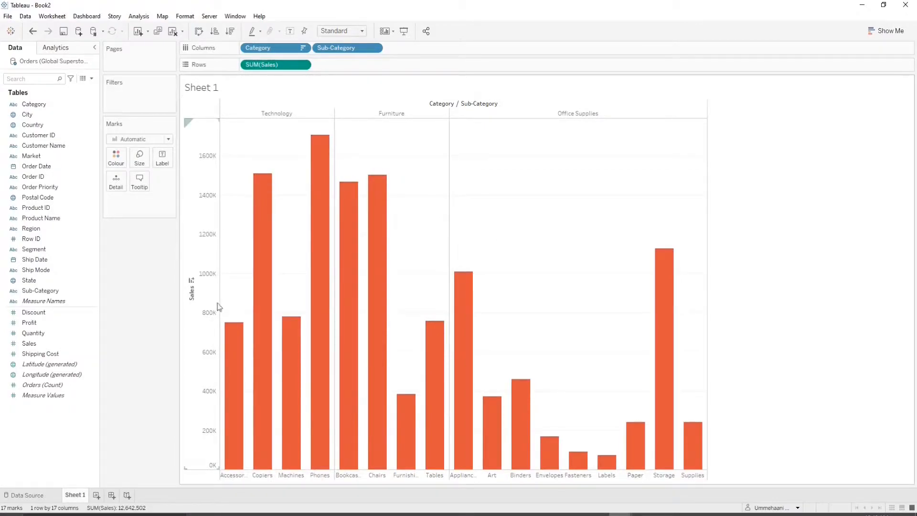
mouse_move(675, 365)
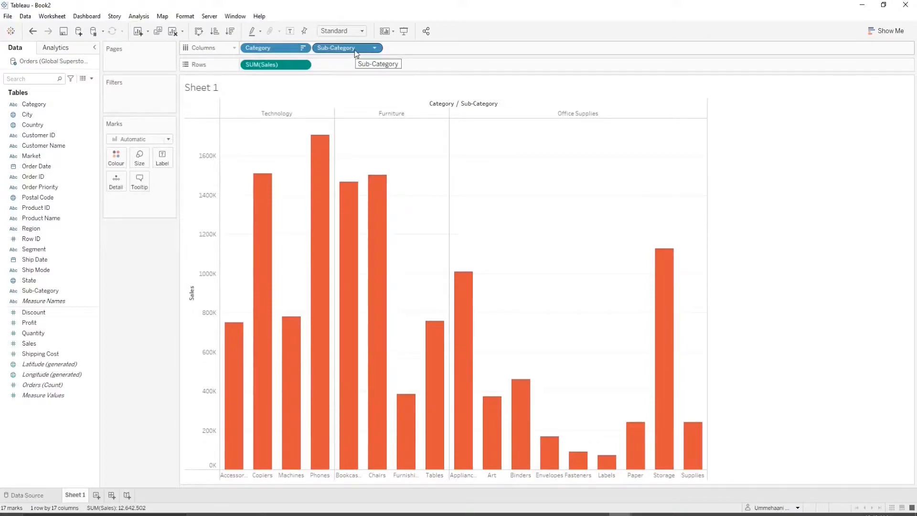
mouse_move(319, 147)
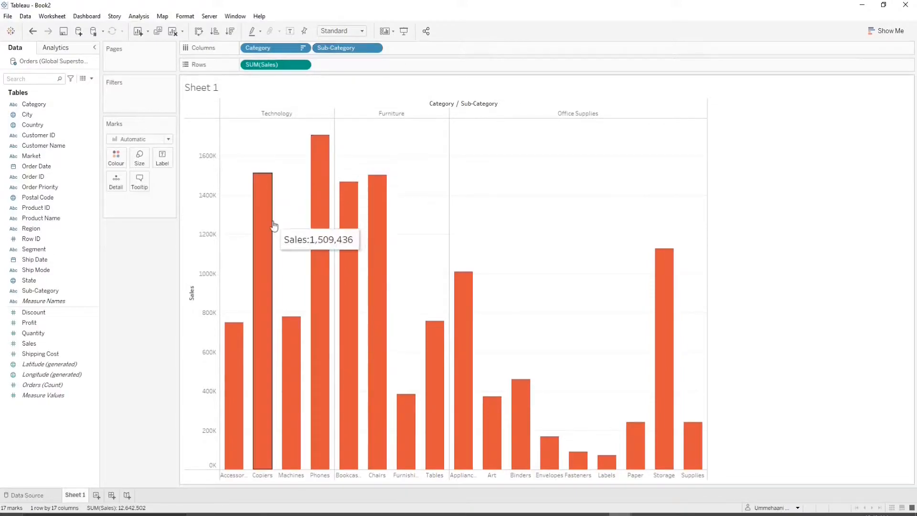
mouse_move(296, 340)
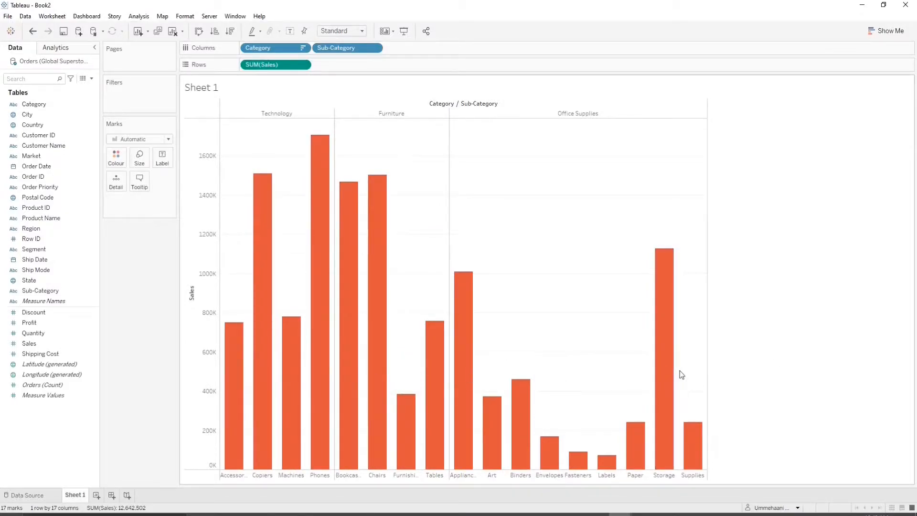
Sort the sub-category bars in descending order of sales and colour them by the Sales measure
click(216, 33)
click(230, 33)
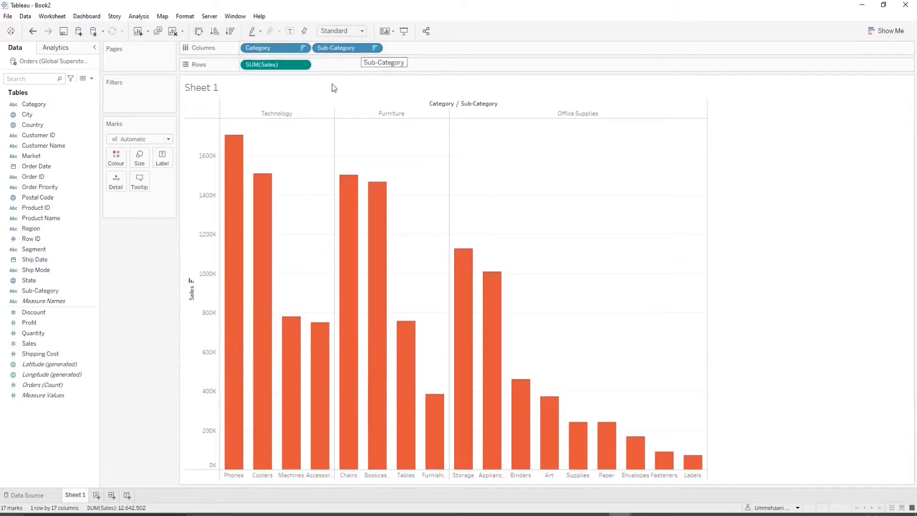
click(234, 277)
click(290, 199)
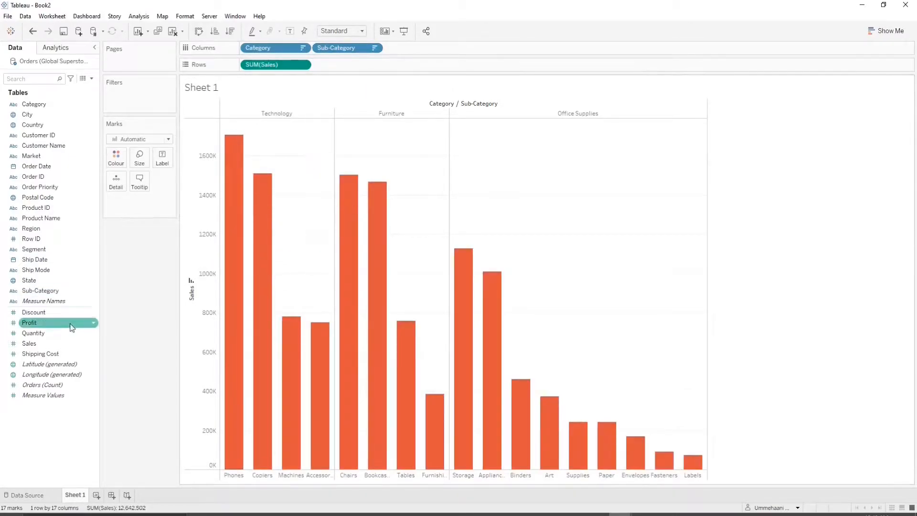
drag(61, 343, 120, 161)
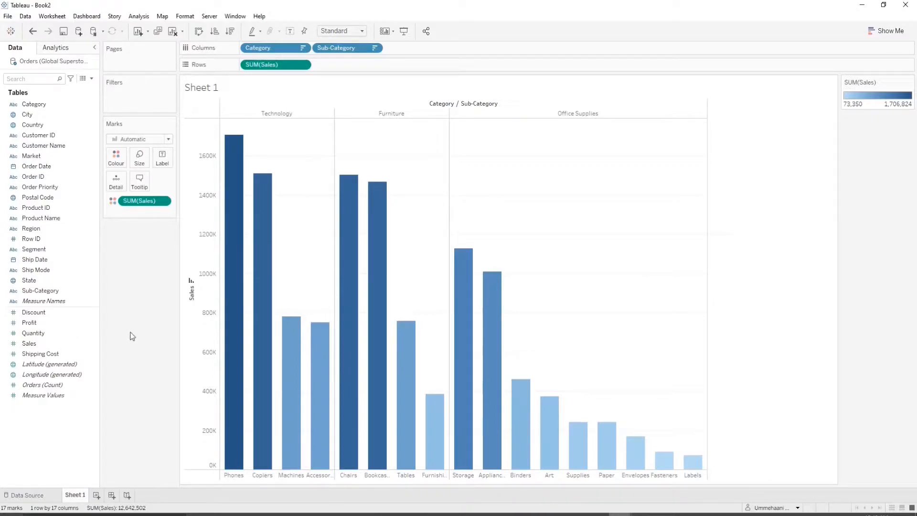
Create a new worksheet and plot Sales in Rows against the year of Order Date in Columns
click(96, 496)
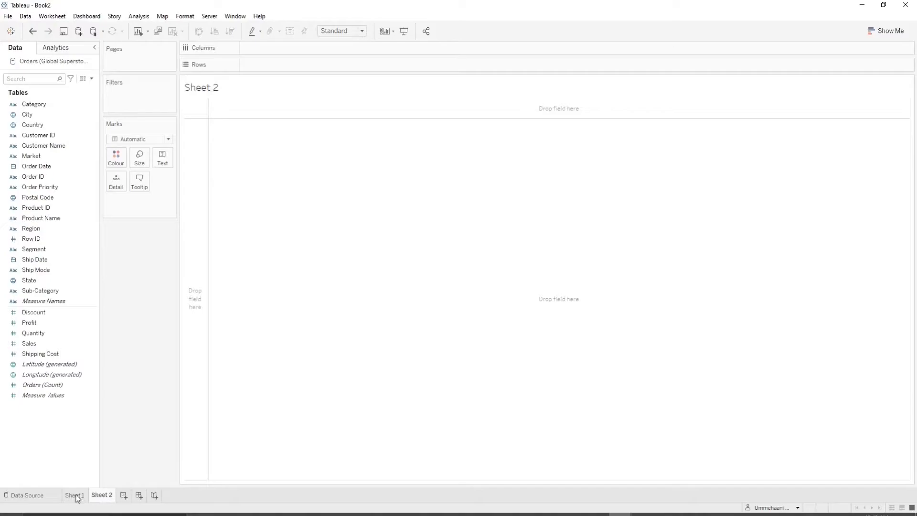
click(604, 499)
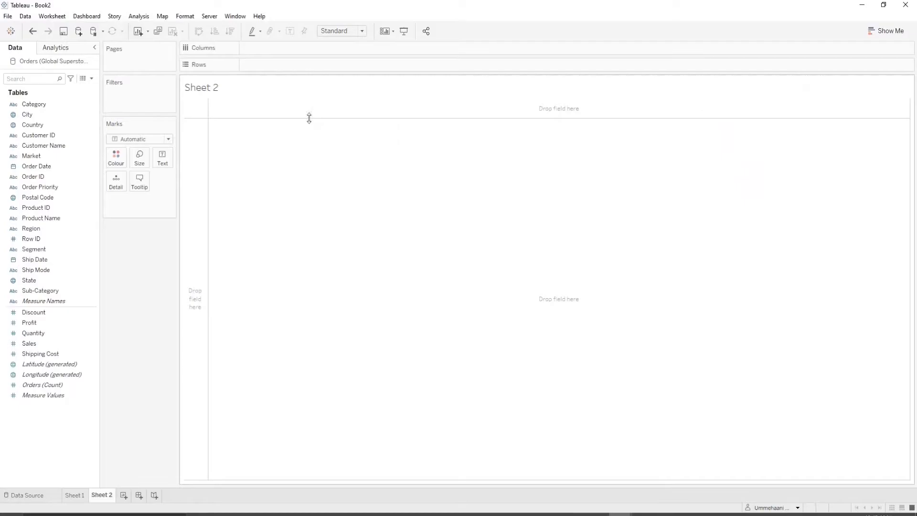
click(35, 165)
drag(41, 164, 260, 44)
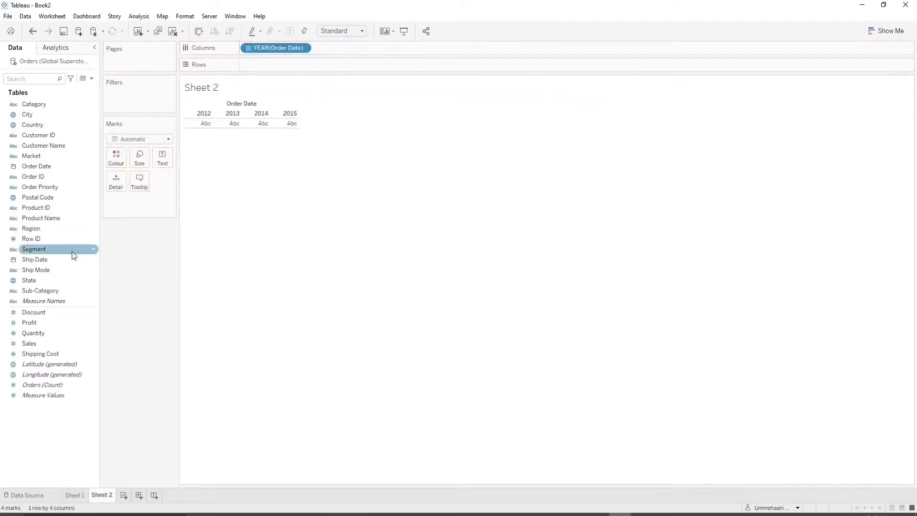
click(69, 343)
drag(69, 344, 294, 63)
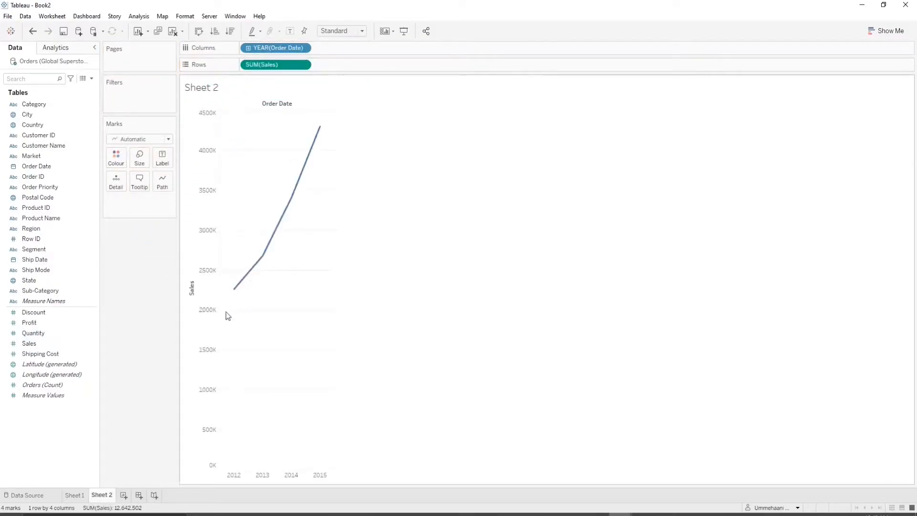
Compare the quarter and month levels of Order Date in Columns before restoring the plain yearly field
click(248, 49)
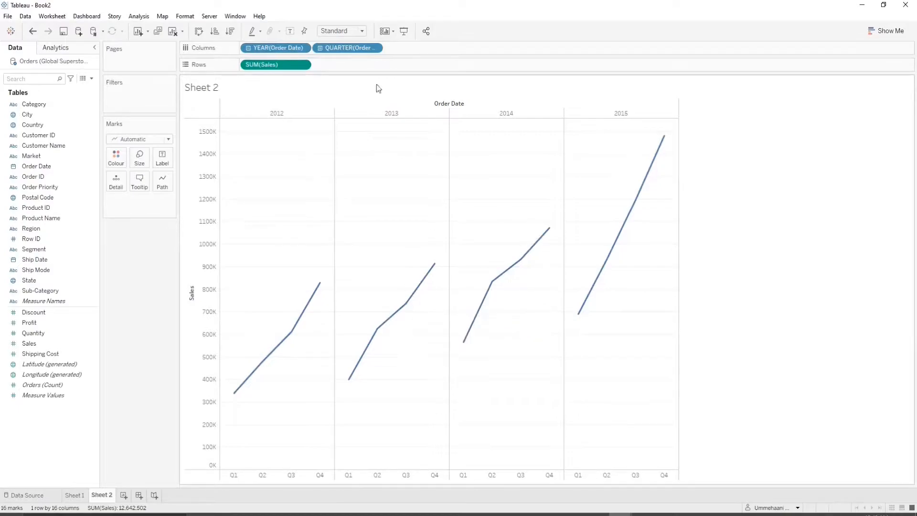
click(319, 48)
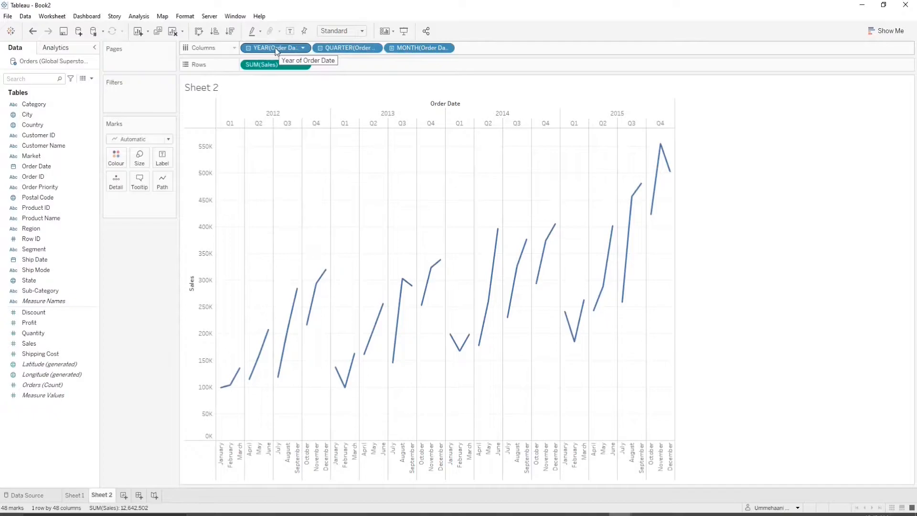
drag(275, 48, 134, 286)
drag(267, 51, 141, 275)
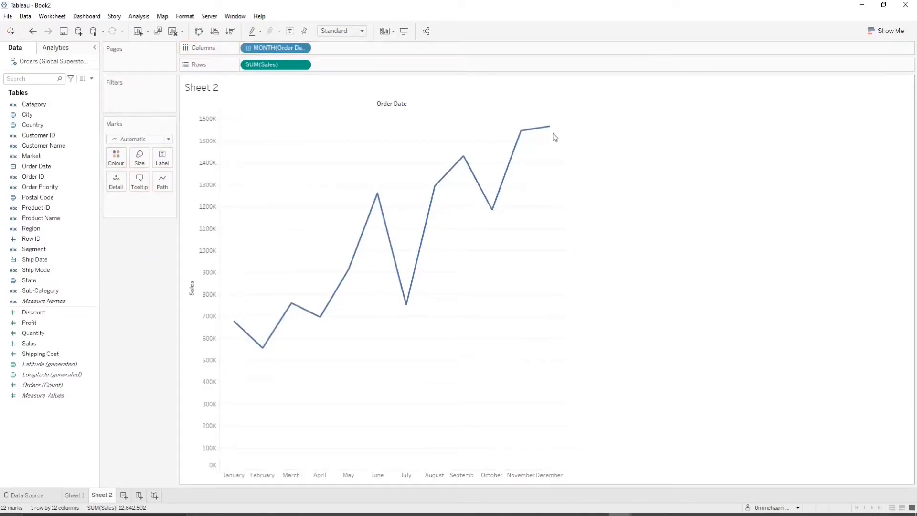
drag(278, 49, 138, 253)
drag(37, 166, 263, 48)
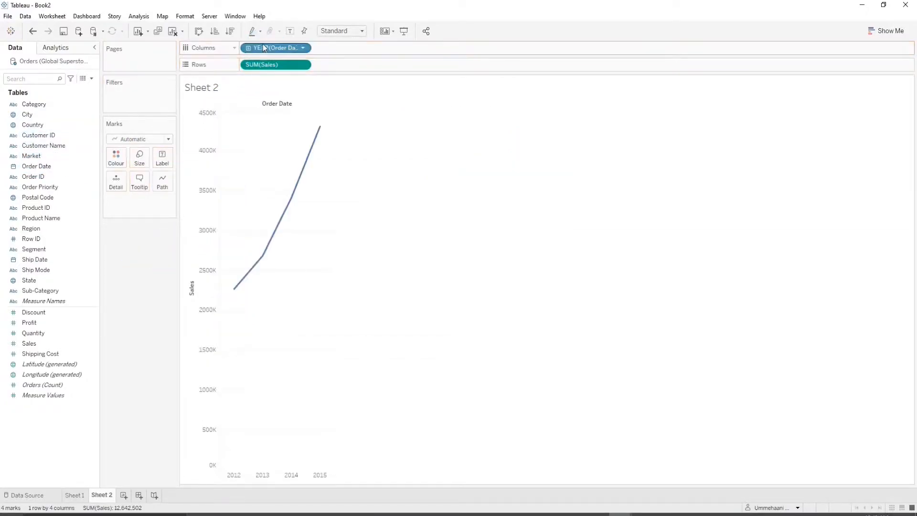
Change Order Date to continuous months with year (May 2015 style) and colour the sales line black
right_click(266, 50)
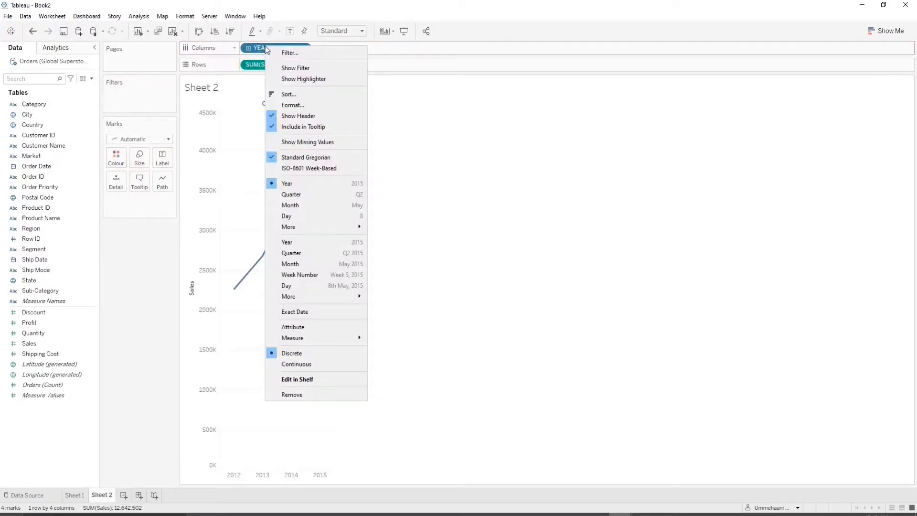
click(299, 263)
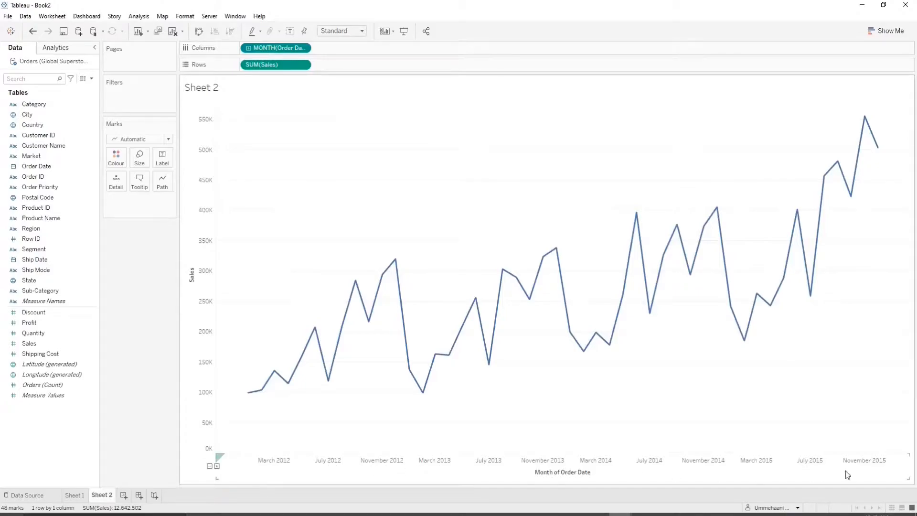
click(116, 158)
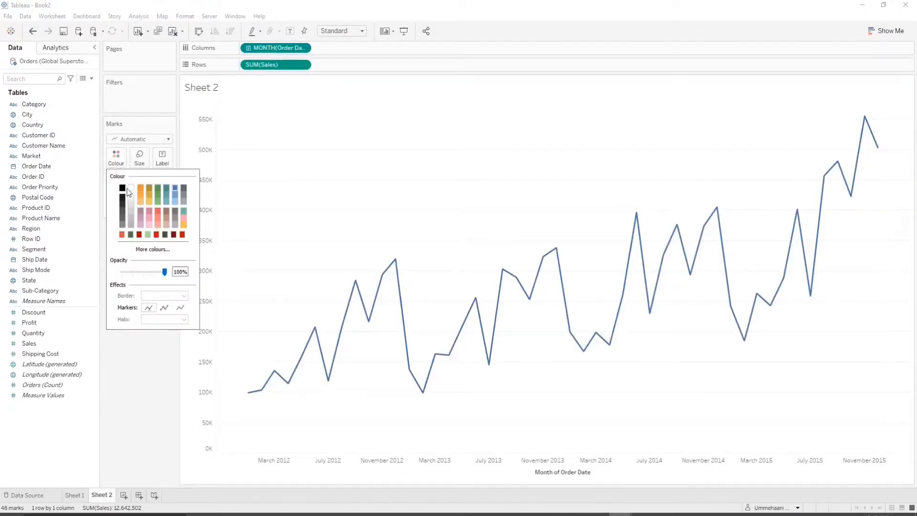
click(122, 188)
click(149, 395)
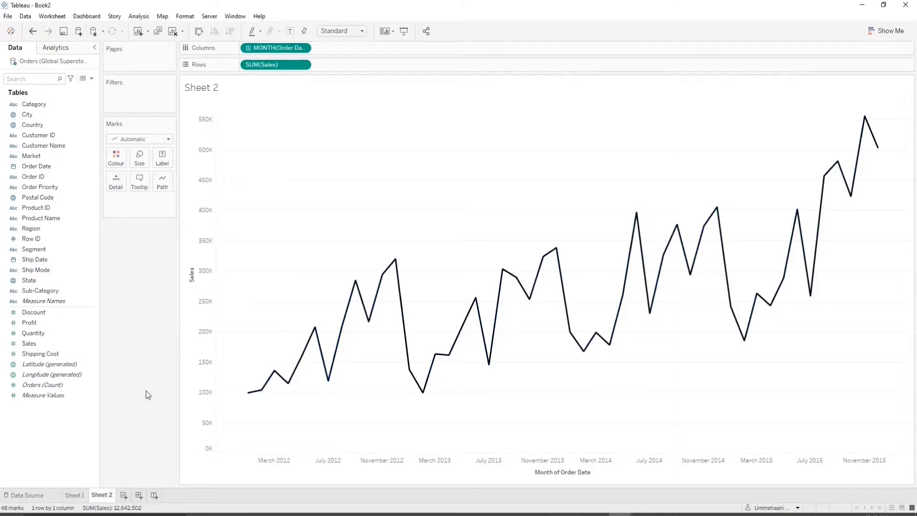
Create a new worksheet and plot Profit in Rows against Discount in Columns as a scatter chart
click(124, 495)
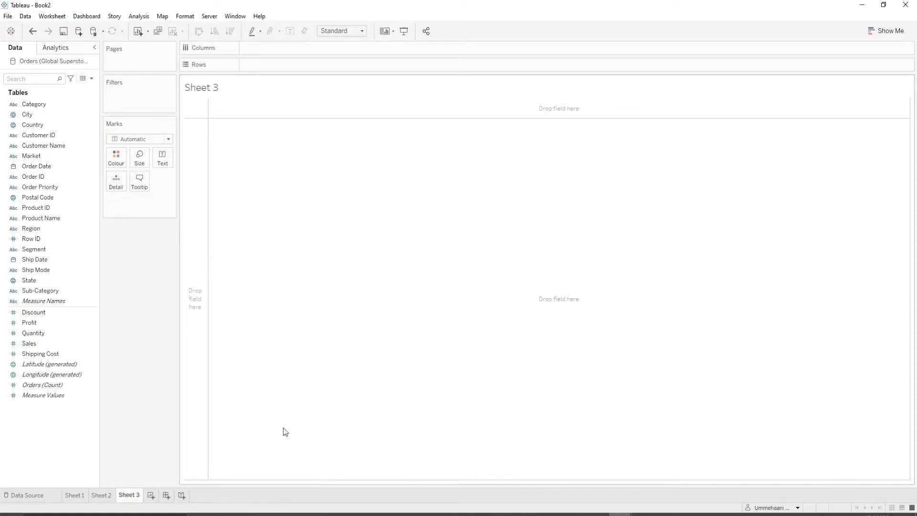
click(82, 328)
mouse_move(83, 328)
mouse_down()
mouse_move(55, 339)
mouse_move(39, 313)
mouse_move(197, 191)
mouse_move(257, 90)
mouse_move(268, 47)
mouse_up()
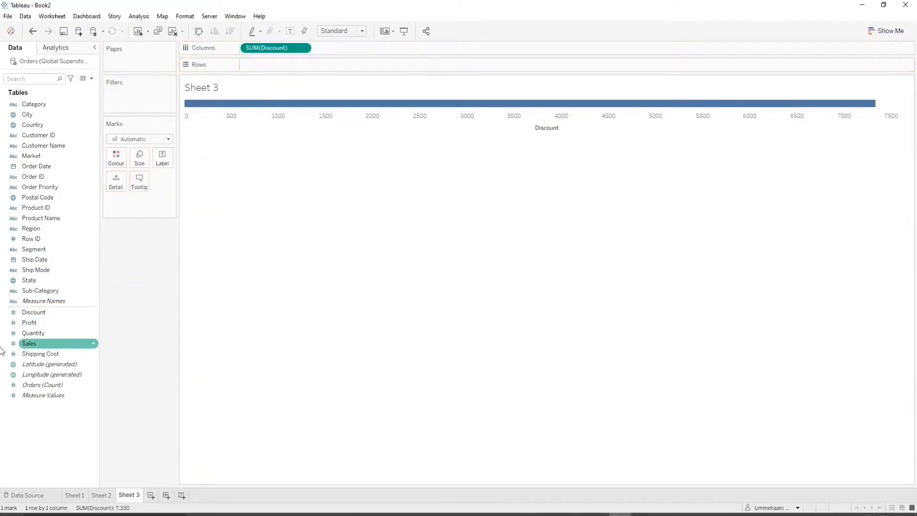
drag(38, 330, 270, 66)
mouse_move(542, 123)
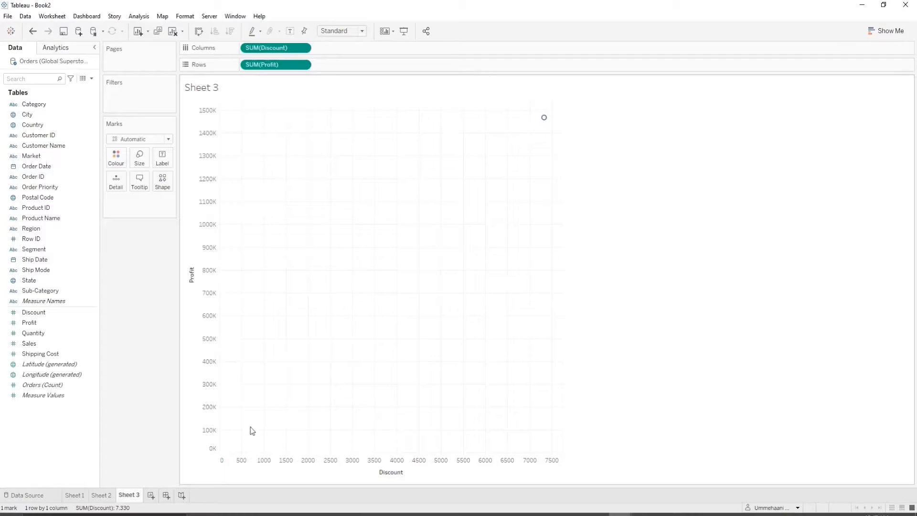
Break the scatter chart down by Customer Name as detail, briefly trying Category as the detail level before restoring Customer Name
click(53, 146)
drag(53, 147, 119, 188)
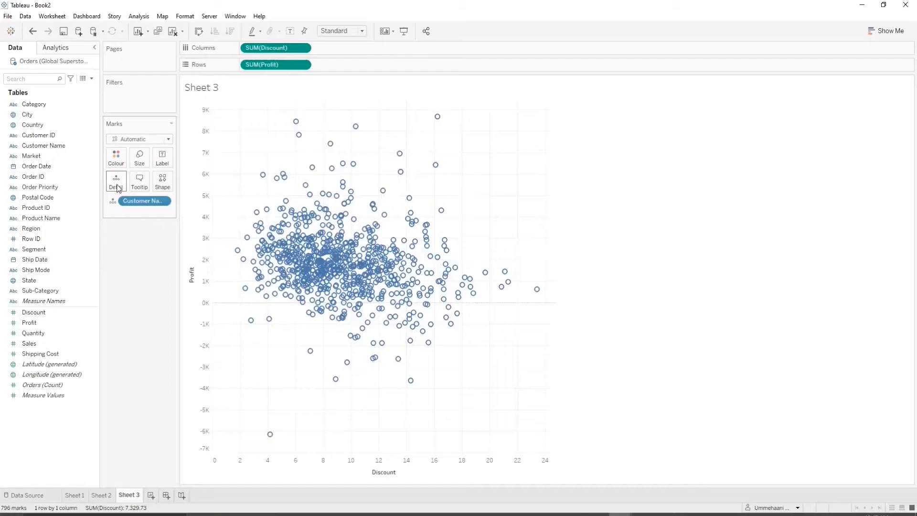
drag(129, 199, 129, 277)
drag(47, 105, 116, 187)
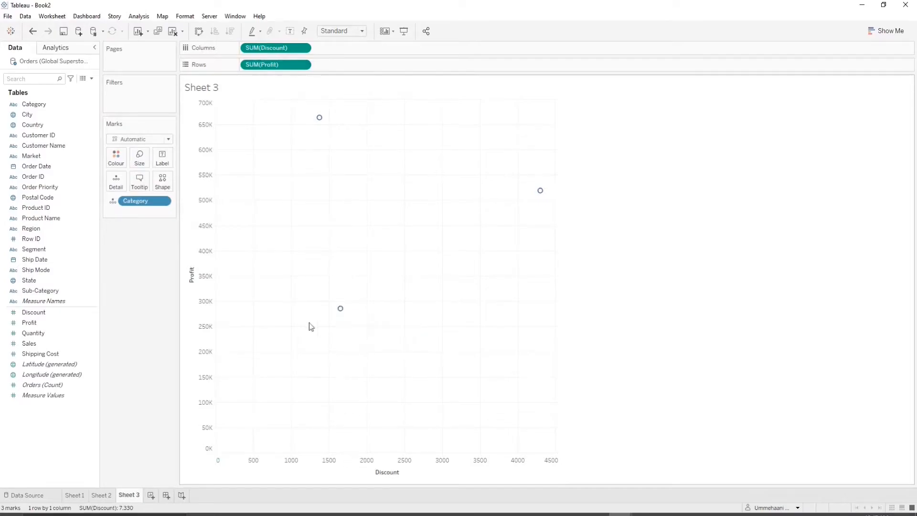
mouse_move(344, 308)
click(63, 157)
drag(48, 146, 137, 204)
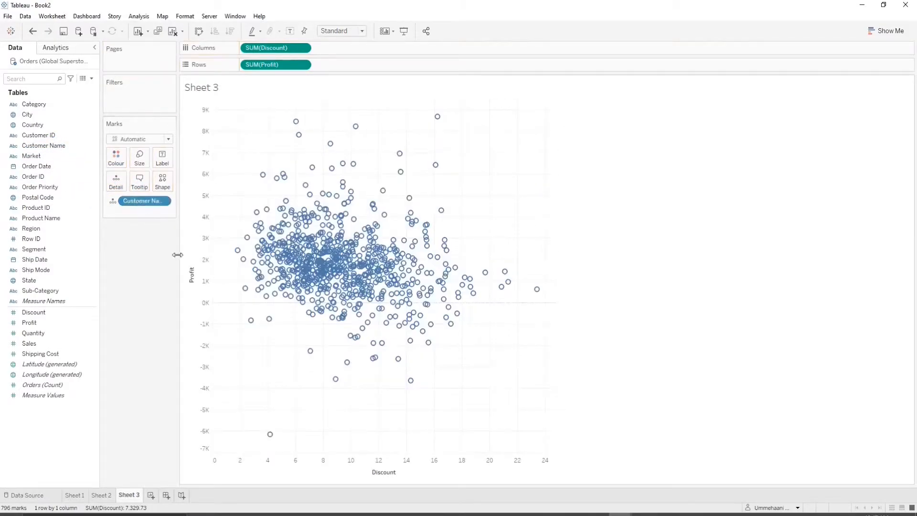
Check the scatter chart in the finished sales dashboard and colour the customer marks by Segment
mouse_move(620, 514)
click(585, 477)
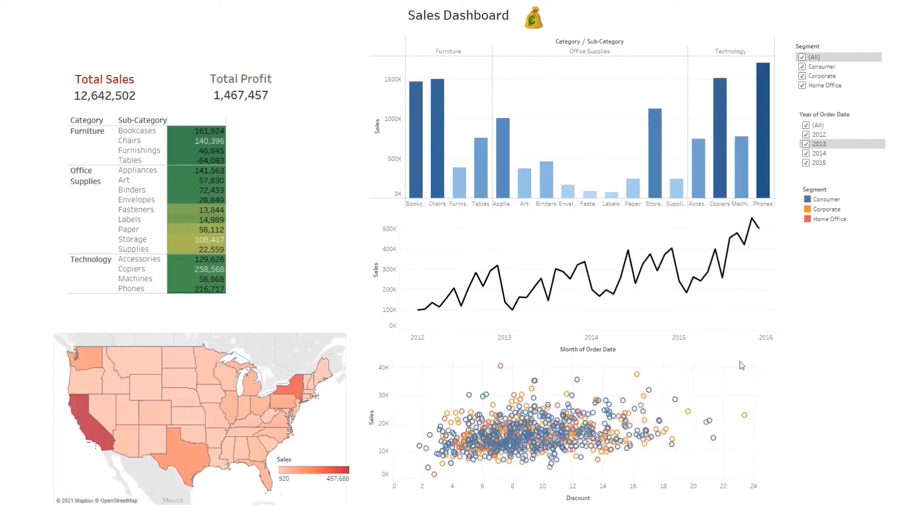
click(656, 478)
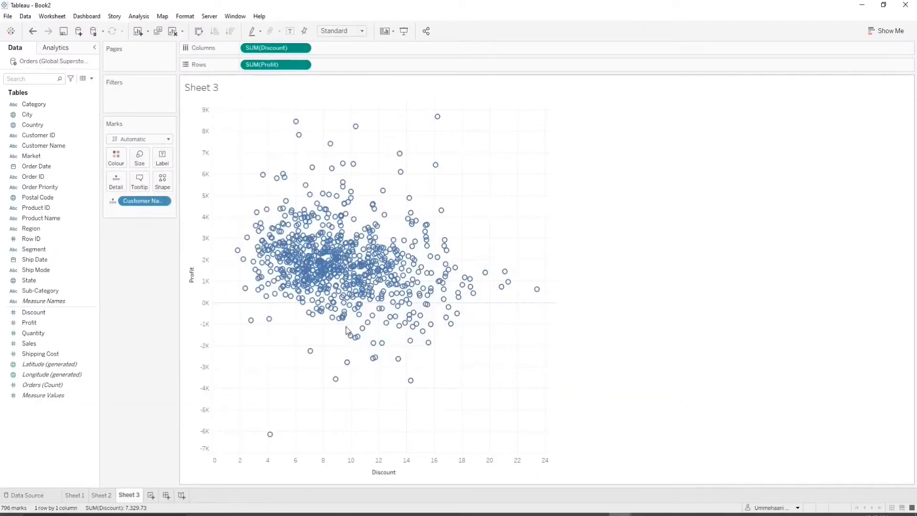
mouse_move(375, 233)
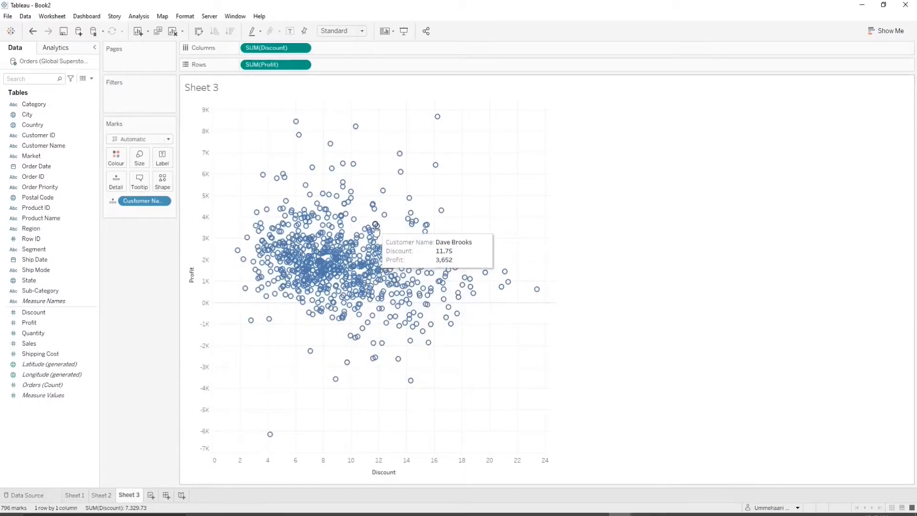
click(53, 250)
drag(54, 252, 119, 153)
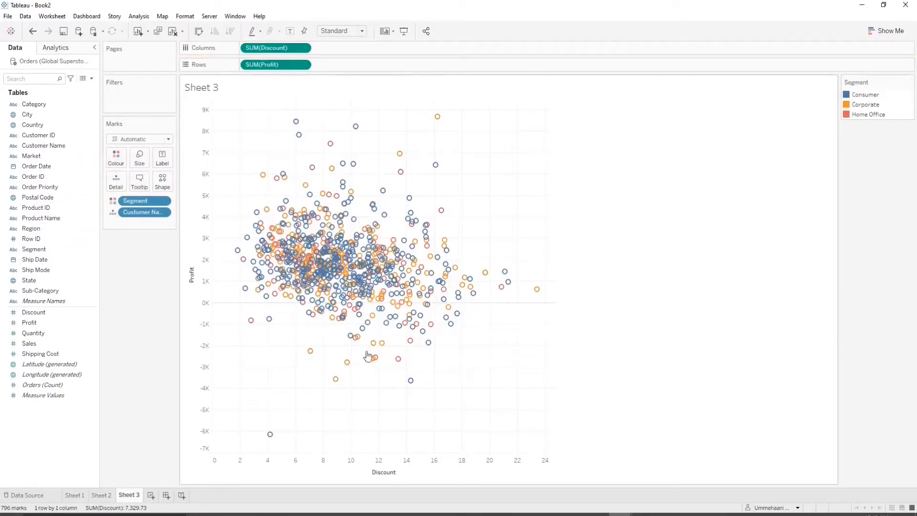
mouse_move(334, 380)
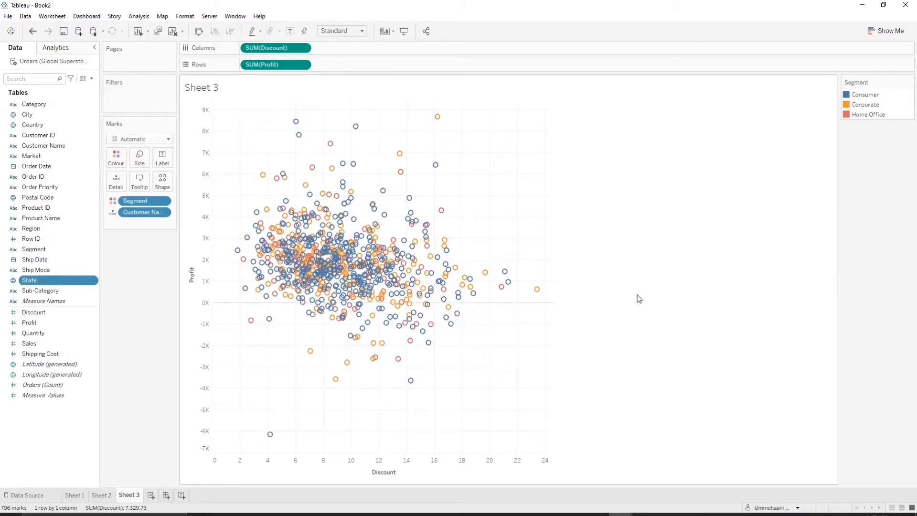
Create a new worksheet and map State as detail on generated Longitude in Columns and generated Latitude in Rows
click(151, 496)
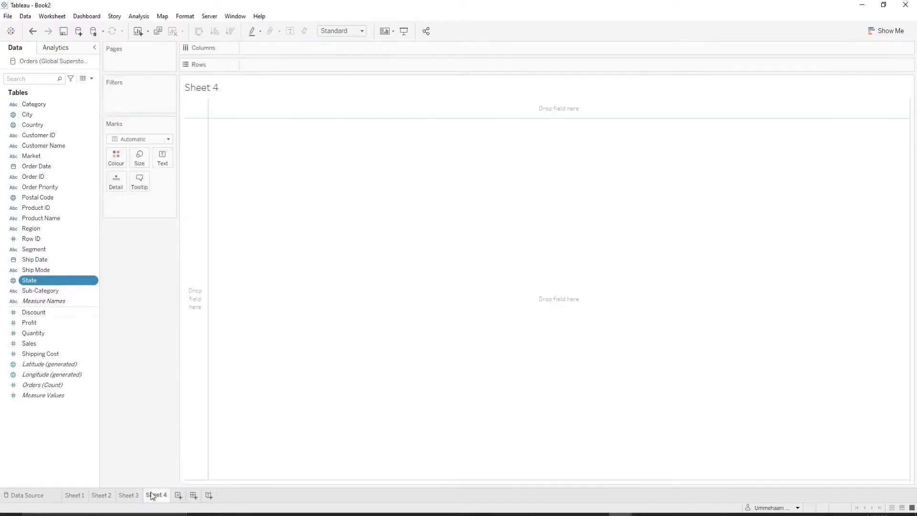
click(48, 125)
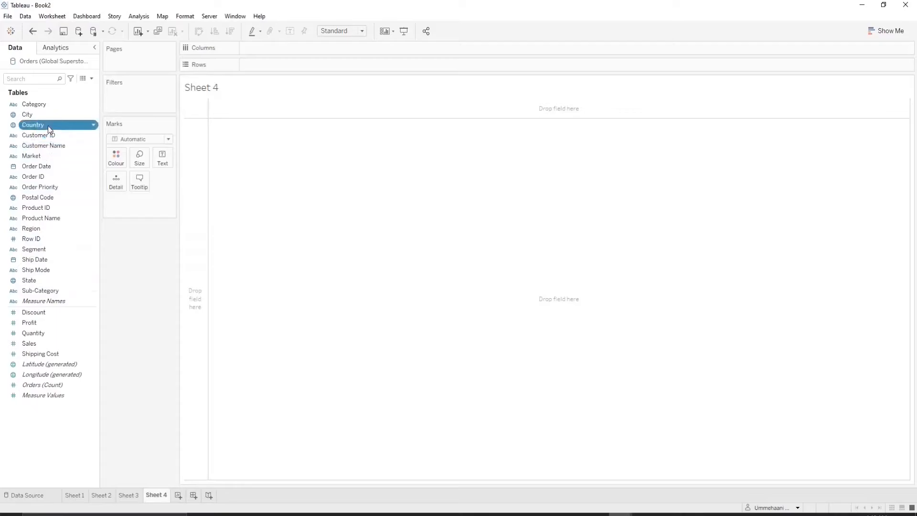
click(36, 281)
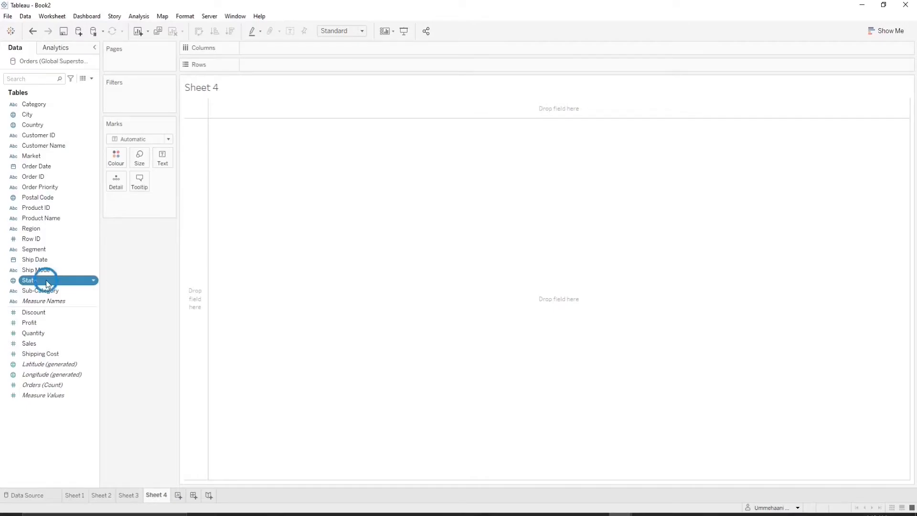
right_click(46, 280)
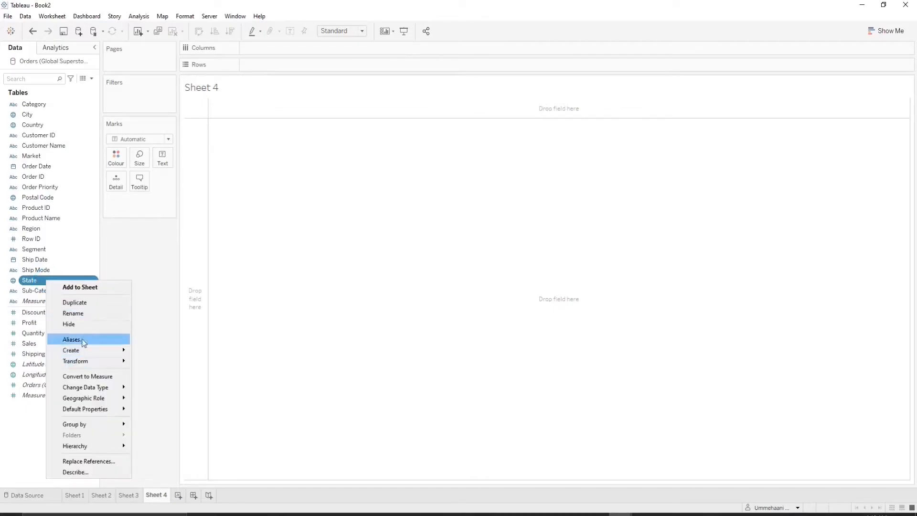
click(82, 314)
click(143, 317)
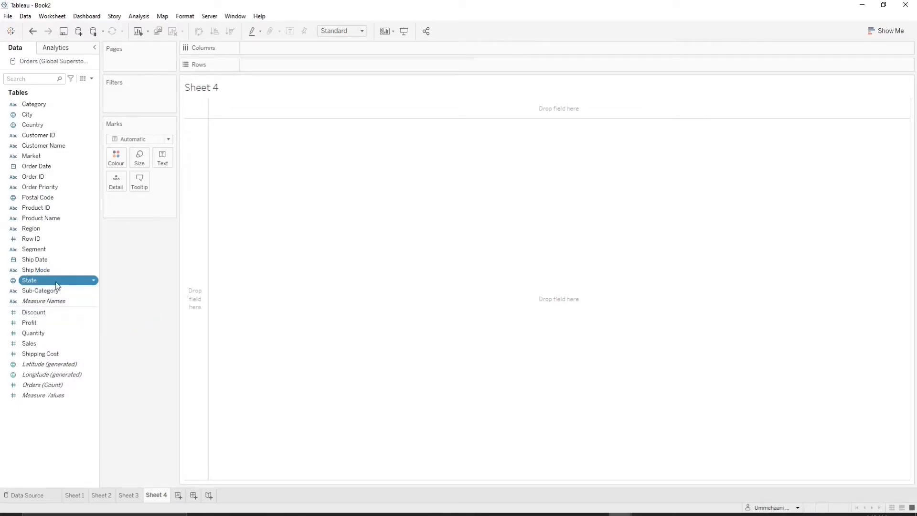
ctrl+click(51, 354)
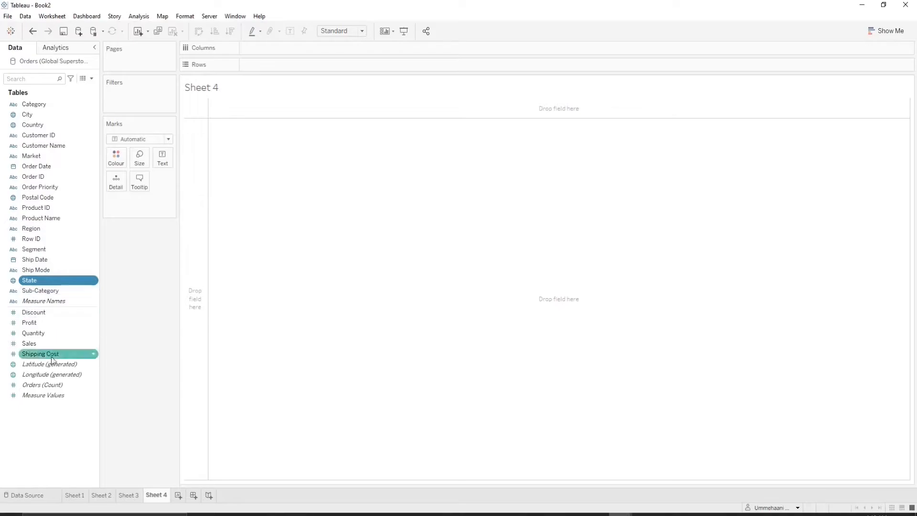
click(51, 372)
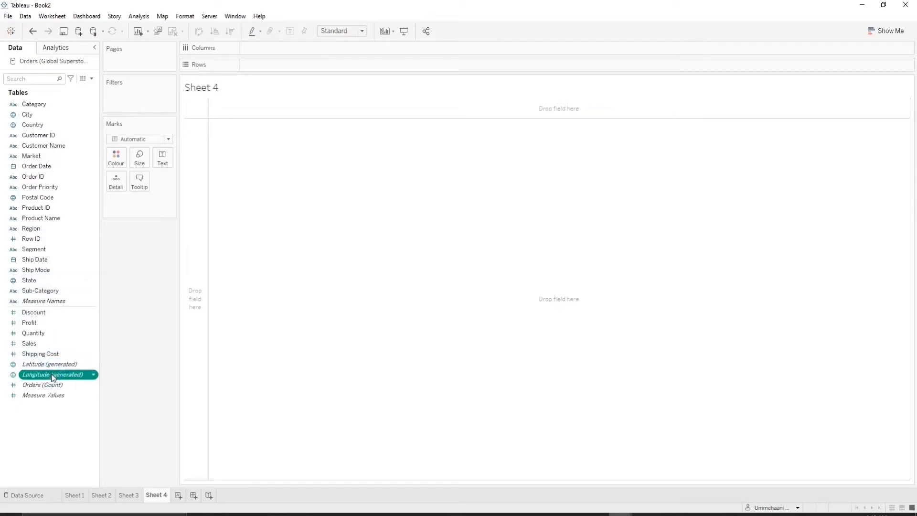
key(Up)
drag(46, 376, 258, 70)
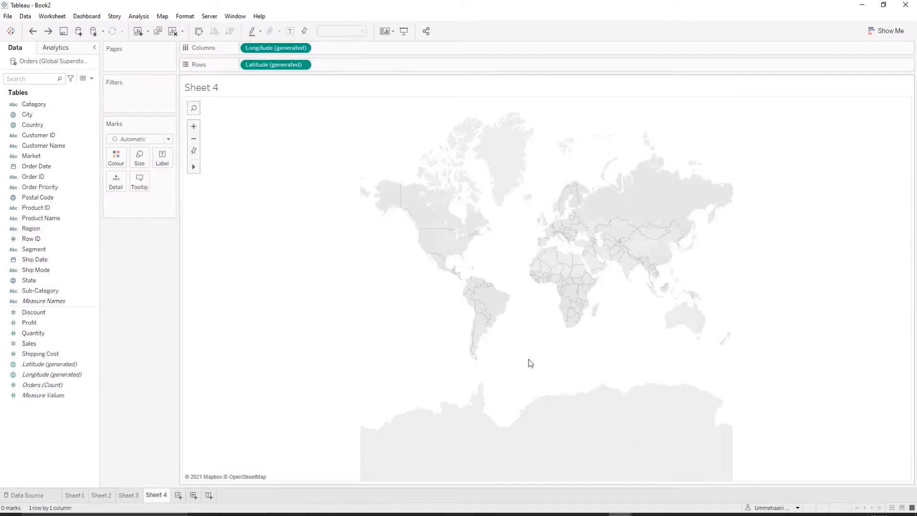
click(52, 281)
drag(53, 282, 116, 181)
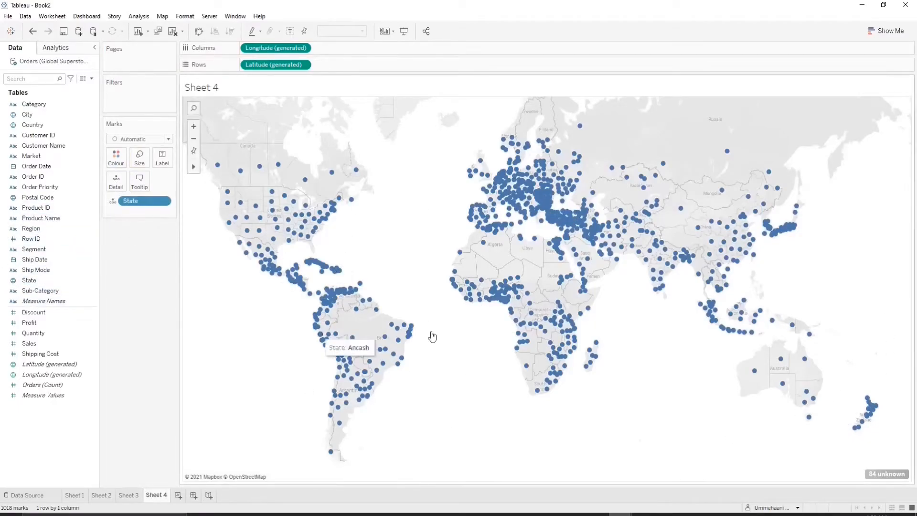
Edit the locations of the unknown State values, fixing the country to USA
click(879, 473)
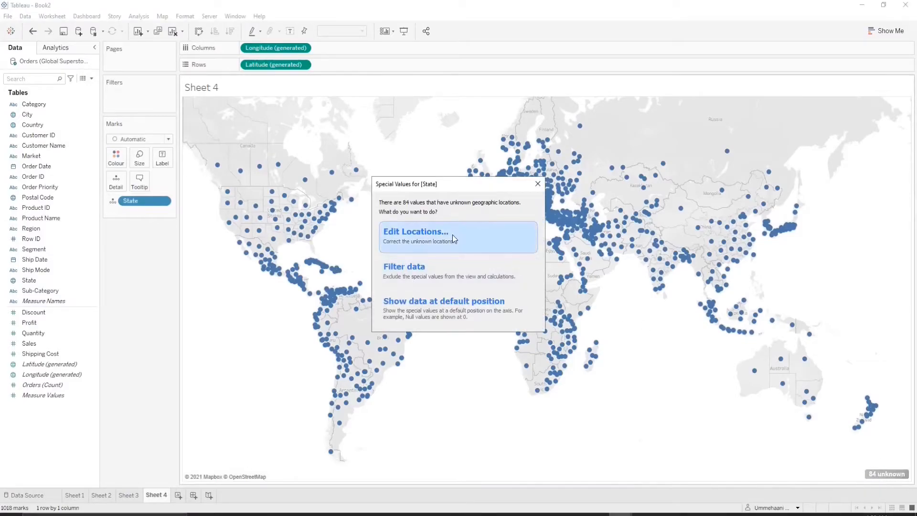
click(453, 237)
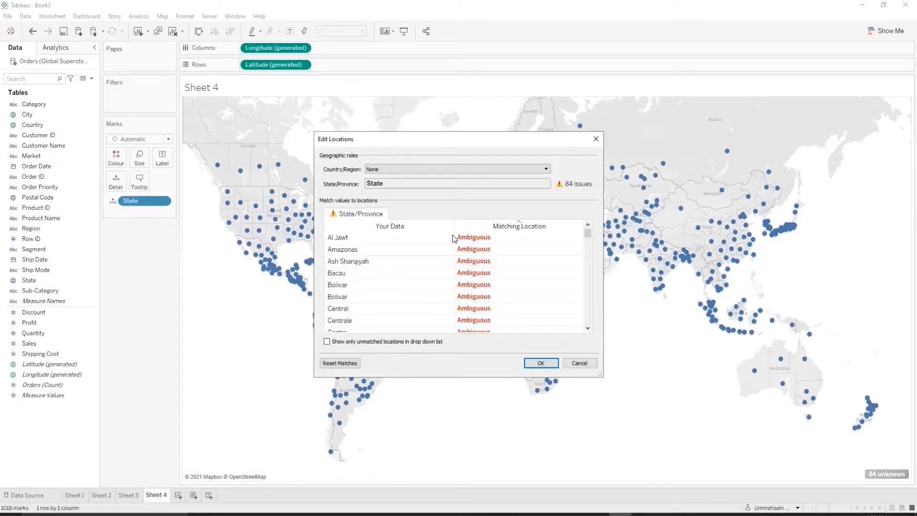
click(437, 170)
click(388, 199)
click(477, 200)
drag(554, 258, 553, 483)
click(509, 381)
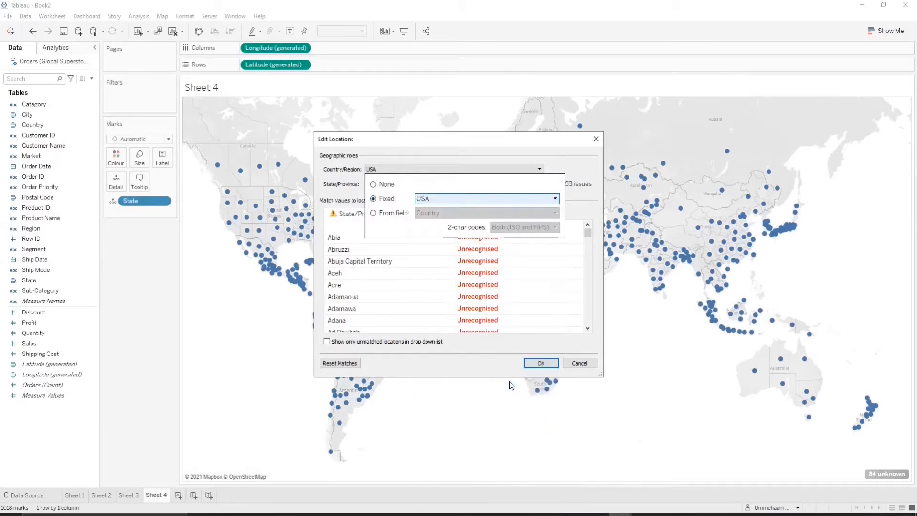
click(537, 364)
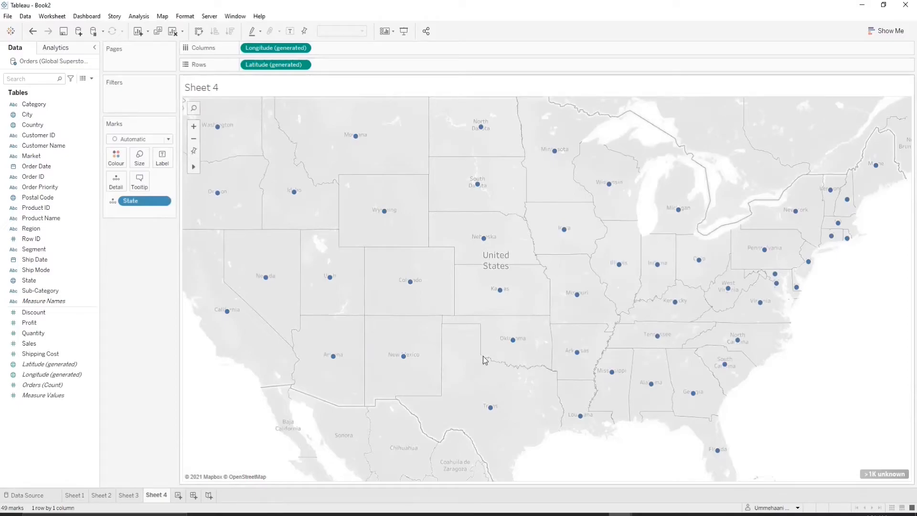
Colour the states on the map by Sales and filter the unknown locations out of the data
mouse_move(413, 281)
mouse_move(29, 343)
mouse_down()
mouse_move(49, 321)
mouse_move(54, 258)
mouse_move(91, 163)
mouse_move(113, 160)
mouse_up()
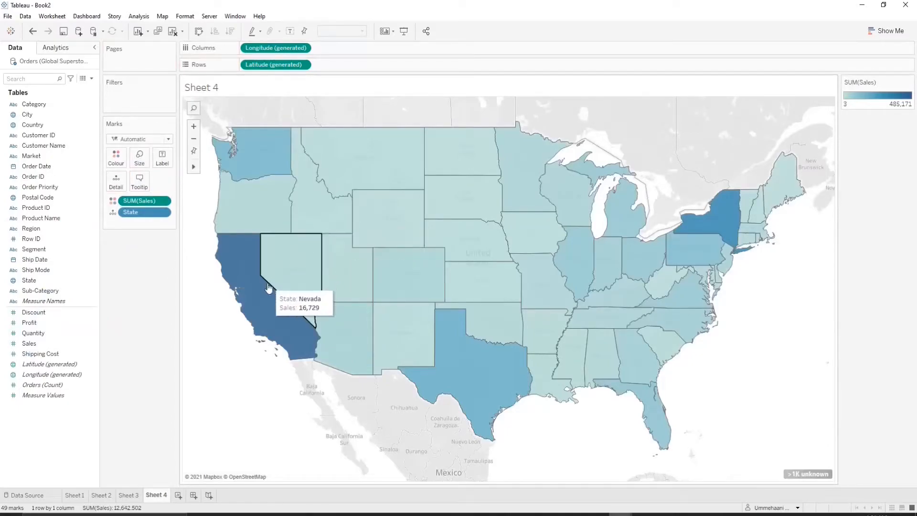
click(819, 475)
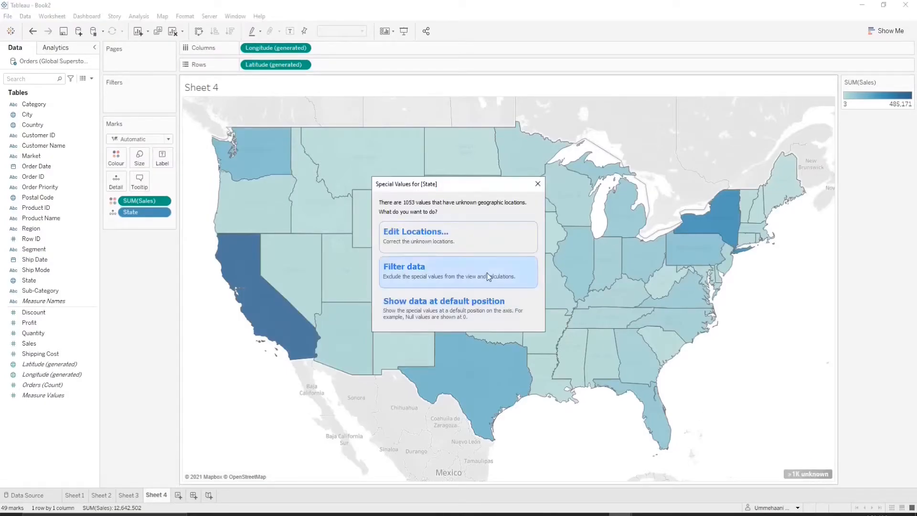
click(445, 277)
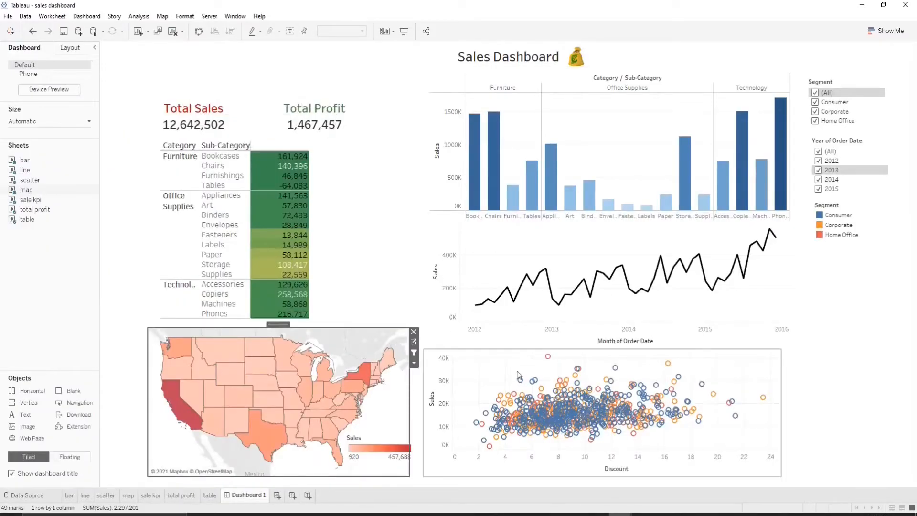
Return to the new blank worksheet in Book2 and display the Sales total as a text table
click(653, 478)
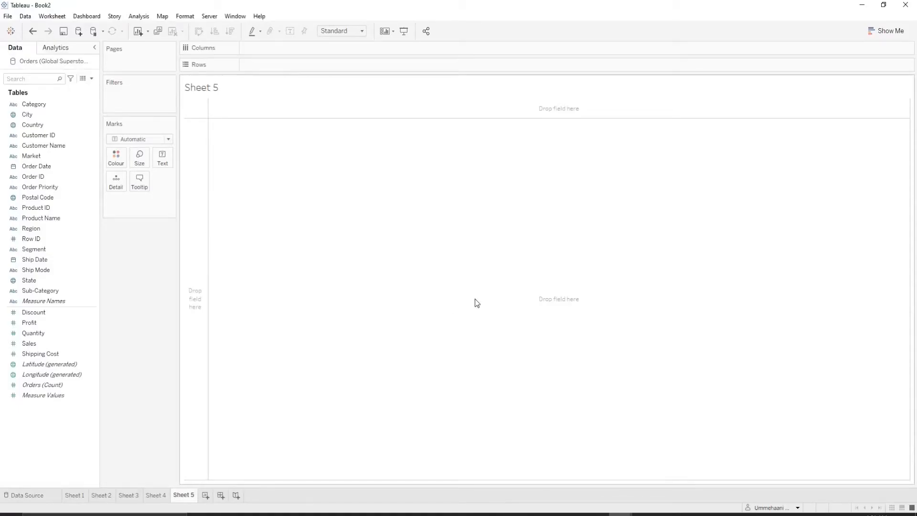
double_click(58, 345)
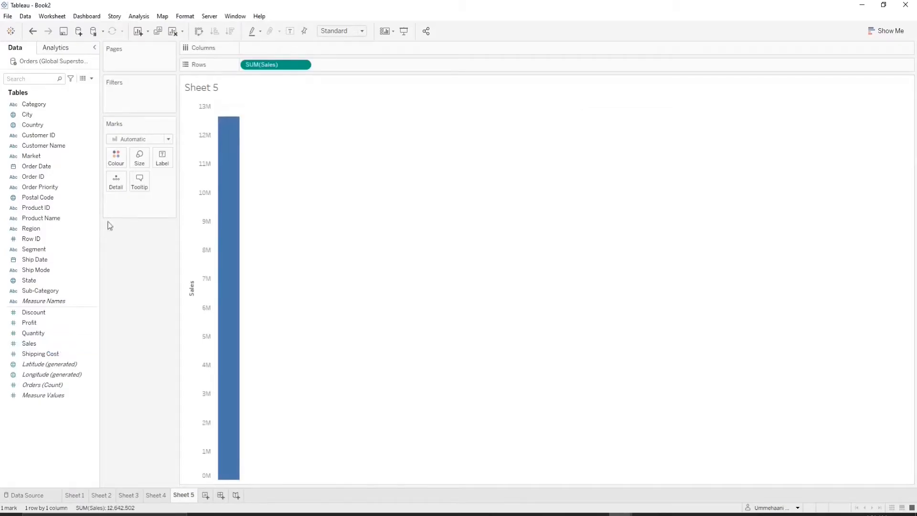
click(892, 31)
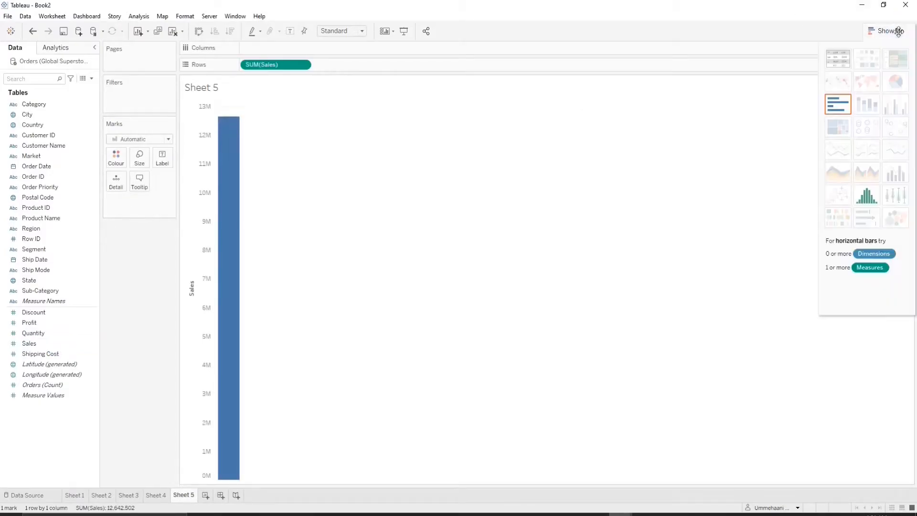
click(839, 60)
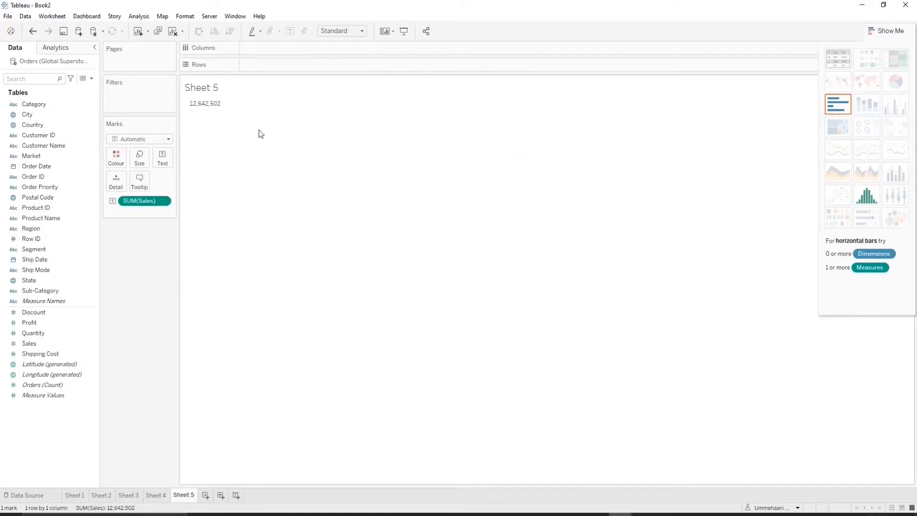
Edit the Sales text label to include the heading "Total SALES" on a line above the sum
mouse_move(204, 106)
click(163, 159)
click(245, 181)
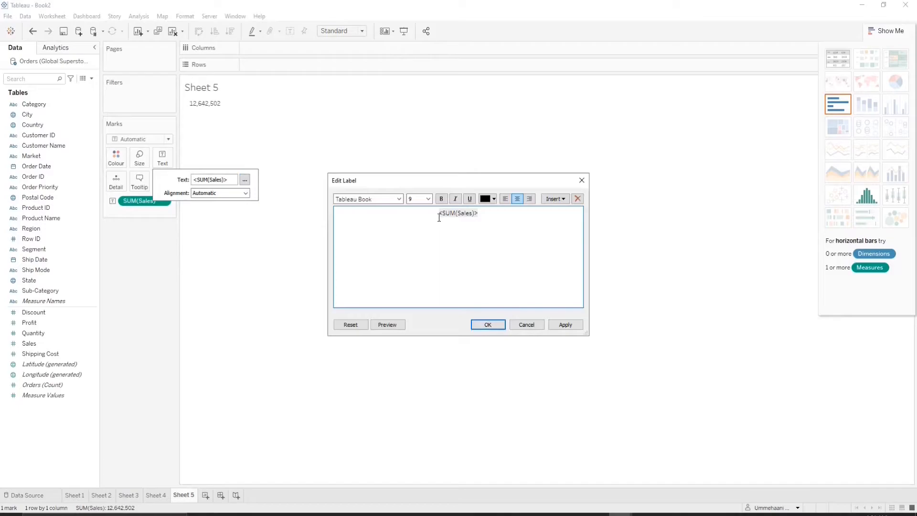
click(438, 213)
key(Return)
text(a)
key(BackSpace)
key(BackSpace)
Format the whole Total SALES label text at size 15 in bold
drag(479, 223, 433, 212)
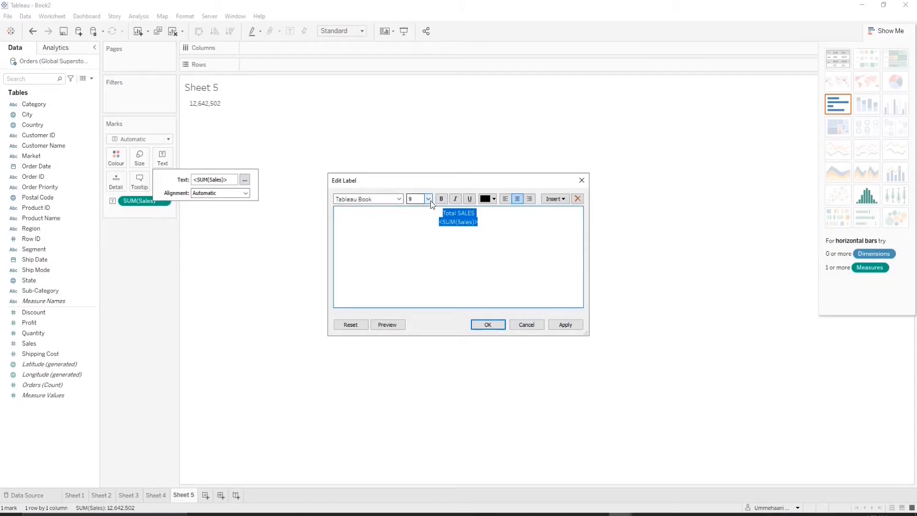
click(429, 200)
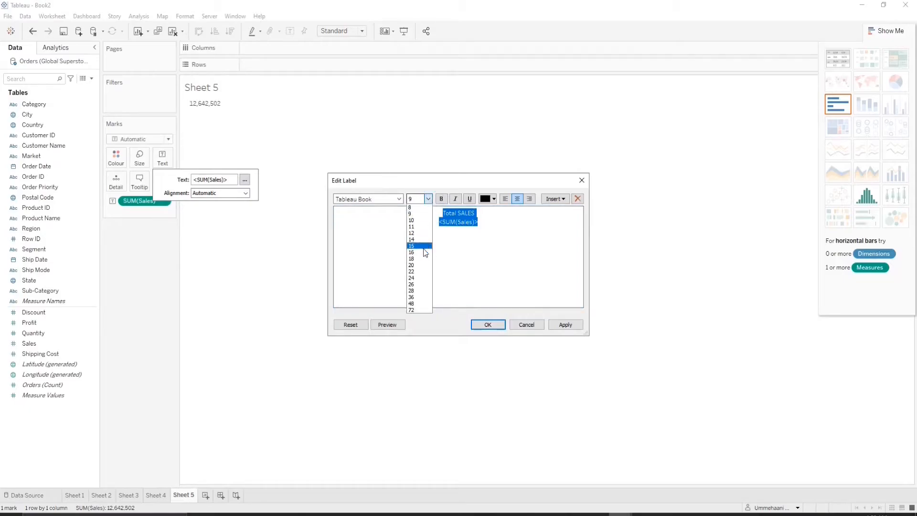
click(424, 246)
click(495, 198)
click(489, 210)
click(445, 198)
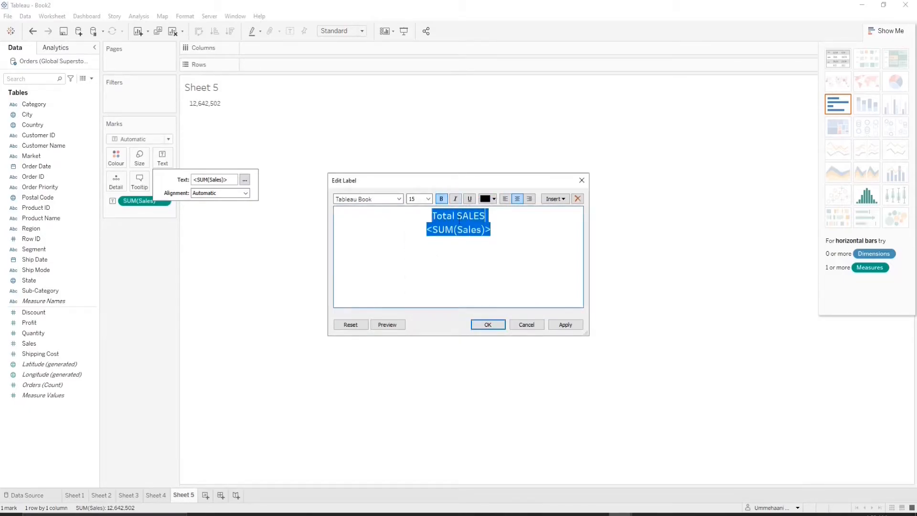
Colour the "Total SALES" heading line red and apply the label edit
triple_click(453, 216)
click(493, 199)
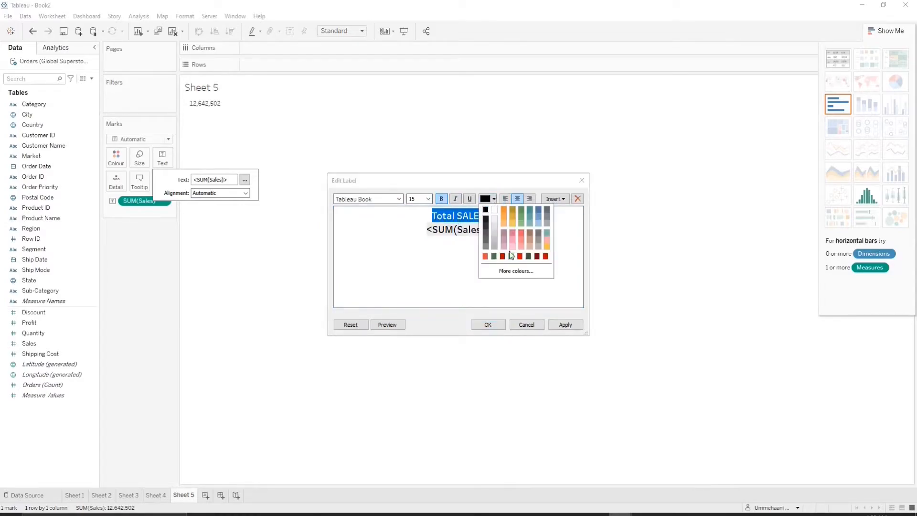
click(501, 266)
click(488, 325)
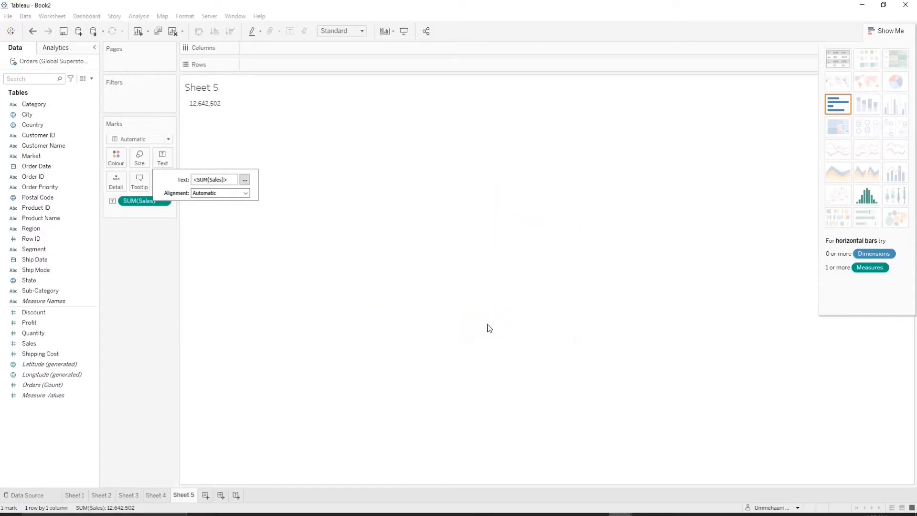
click(168, 228)
click(162, 157)
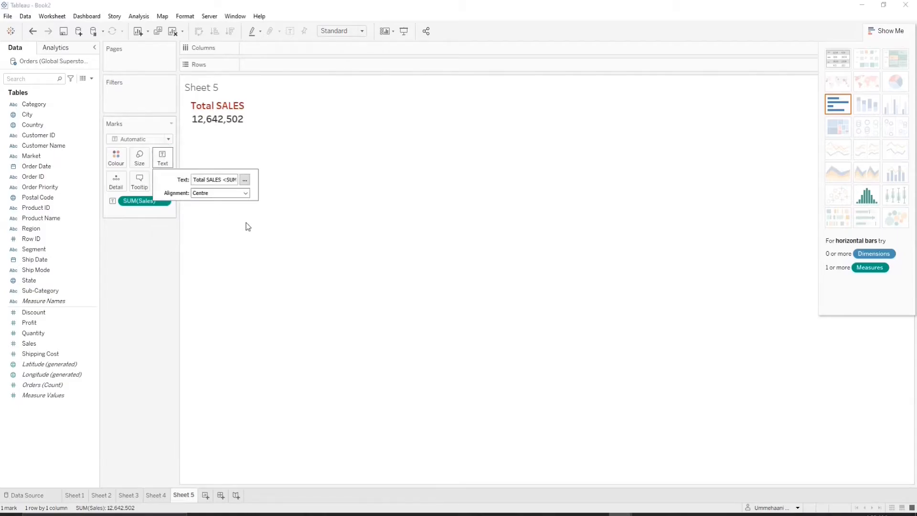
click(246, 193)
click(215, 232)
click(266, 217)
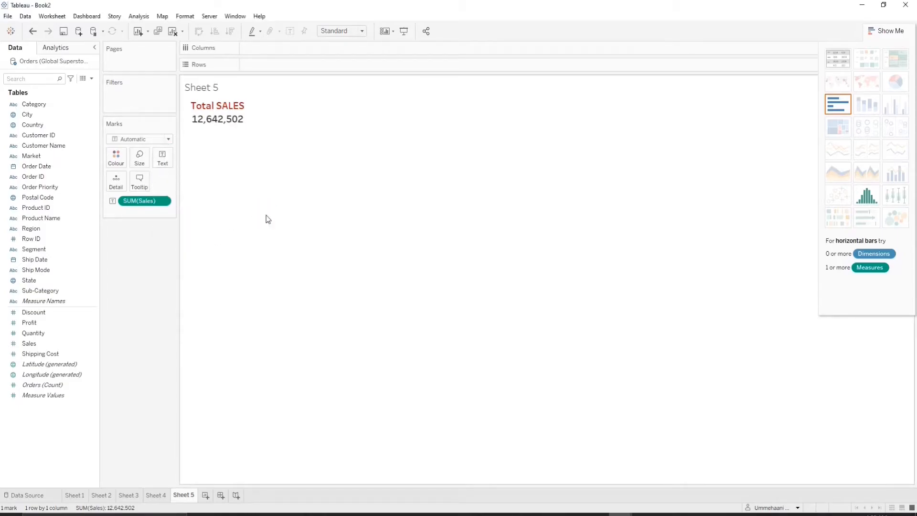
Fit the Total SALES worksheet to Entire View and duplicate the sheet
click(341, 30)
click(335, 65)
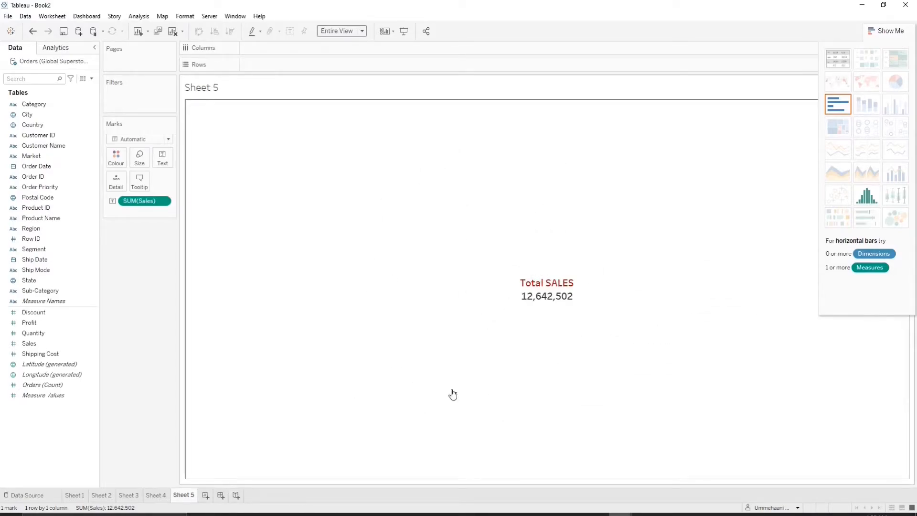
right_click(183, 500)
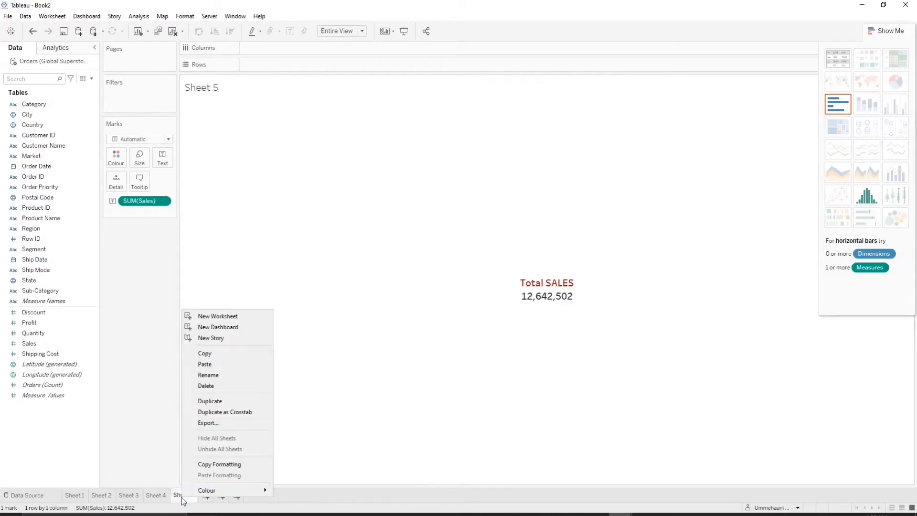
click(208, 401)
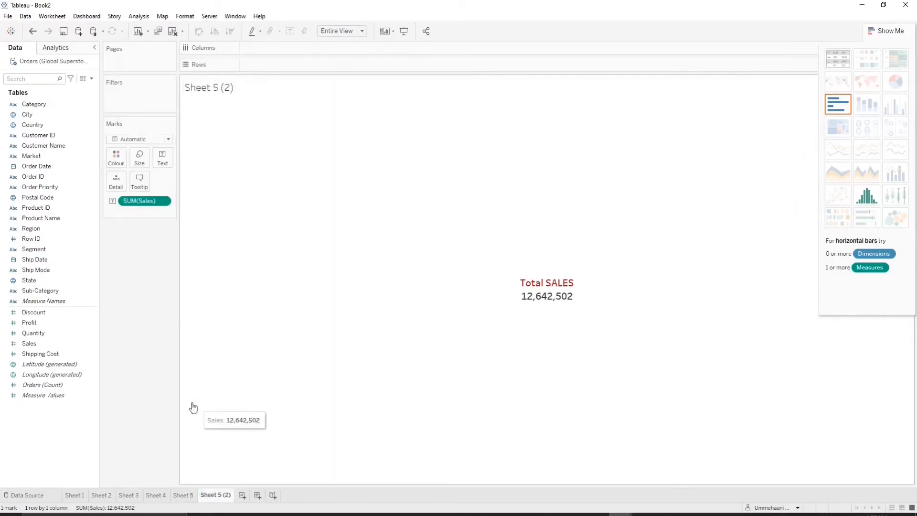
Replace Sales with Profit as the duplicate sheet's text measure and change the label heading to "Total Profit"
drag(37, 323, 130, 199)
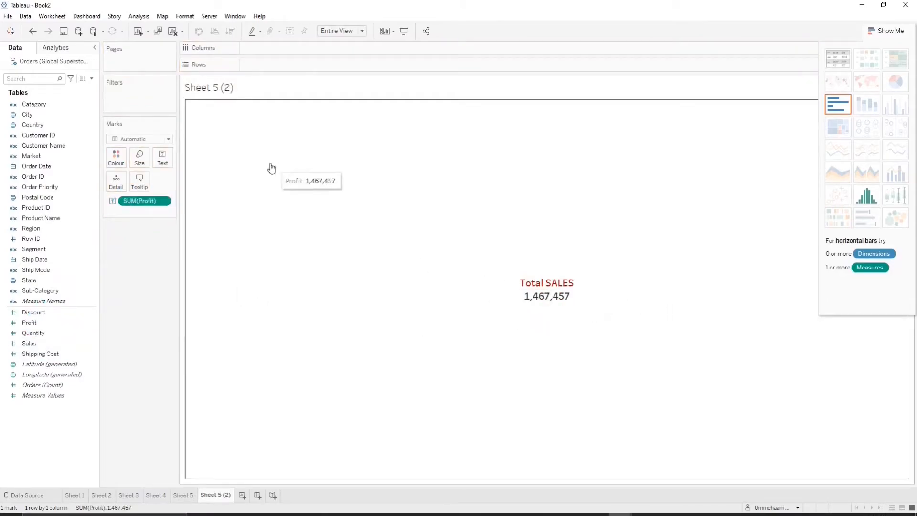
click(162, 160)
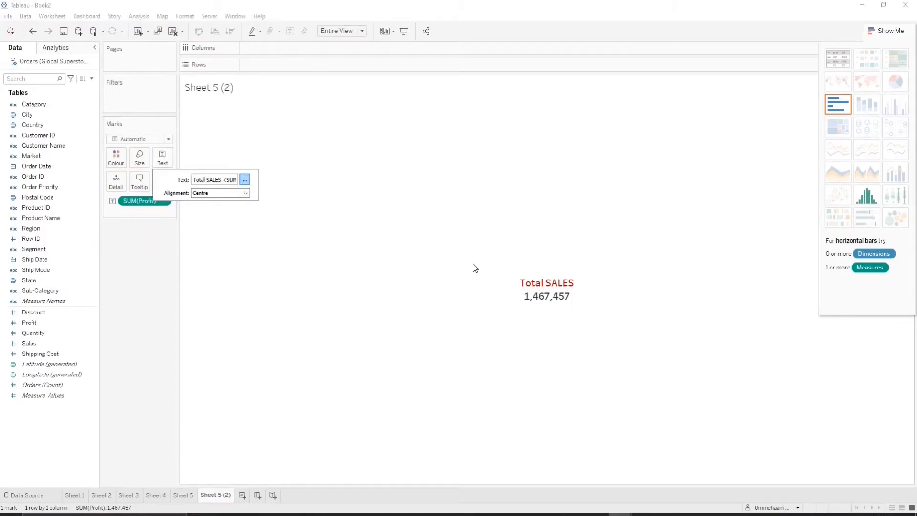
drag(458, 216, 495, 217)
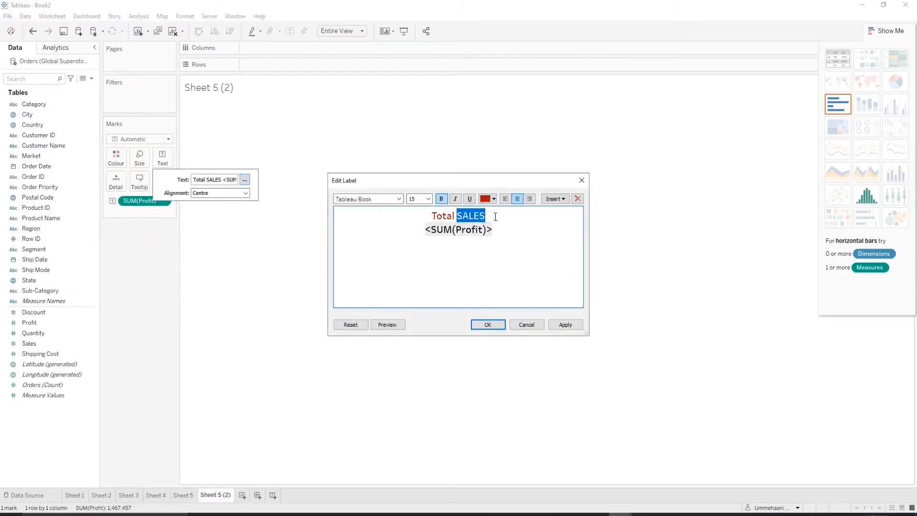
text(Profit)
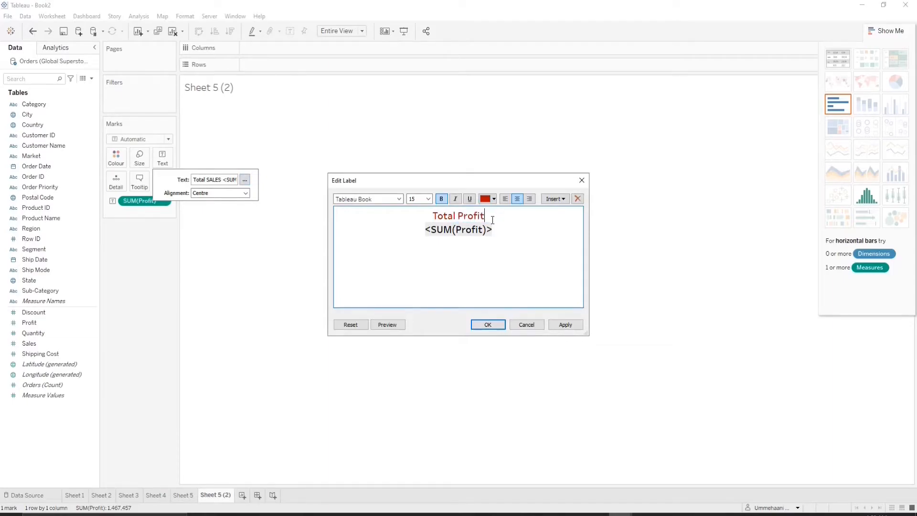
Colour the "Total Profit" heading dark green and apply the label edit
triple_click(473, 215)
click(494, 200)
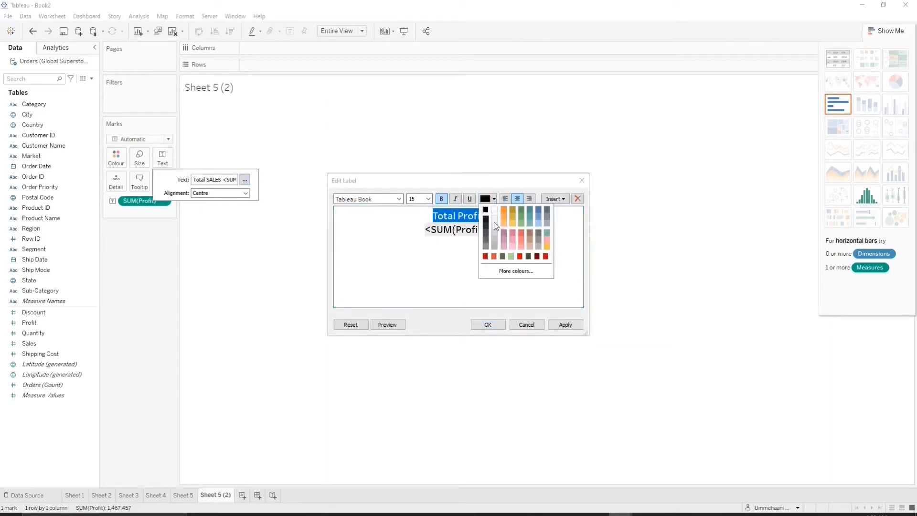
click(502, 256)
click(487, 324)
click(301, 418)
click(167, 393)
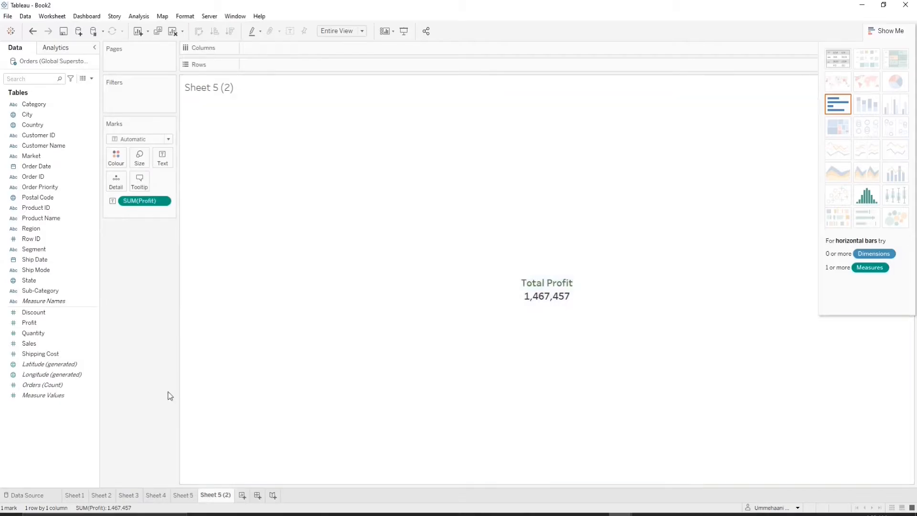
Add a new worksheet, check the profit table in the finished sales dashboard workbook and return to Book2
click(246, 494)
mouse_move(620, 514)
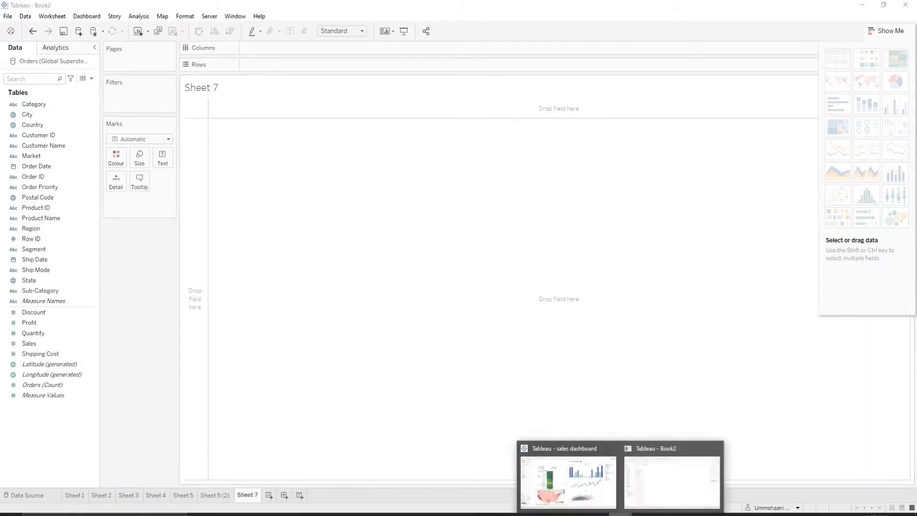
click(567, 481)
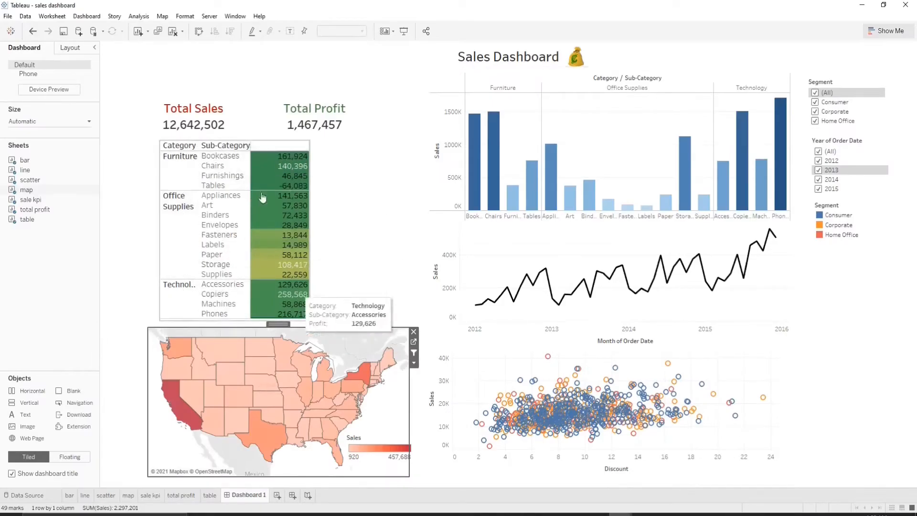
click(544, 449)
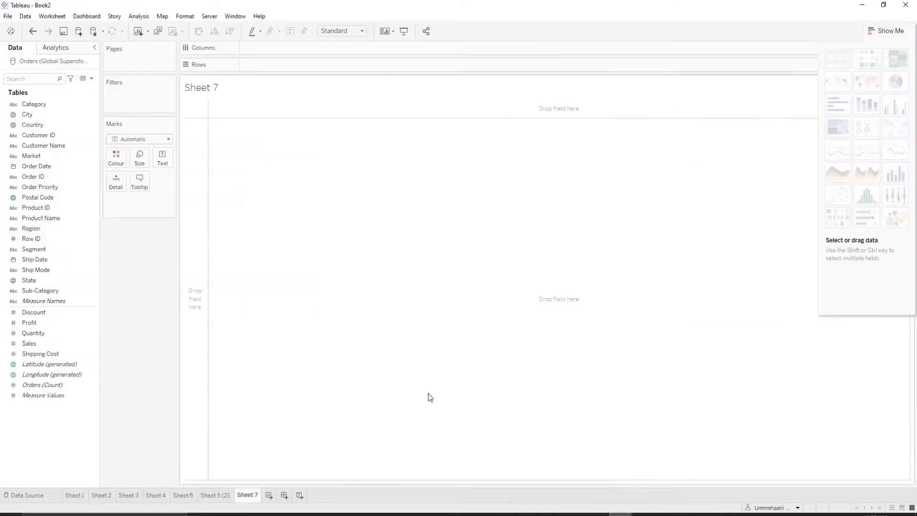
Build a text table of Profit with Category and Sub-Category as rows
click(30, 106)
drag(31, 109, 256, 63)
drag(52, 283, 359, 64)
drag(47, 323, 271, 48)
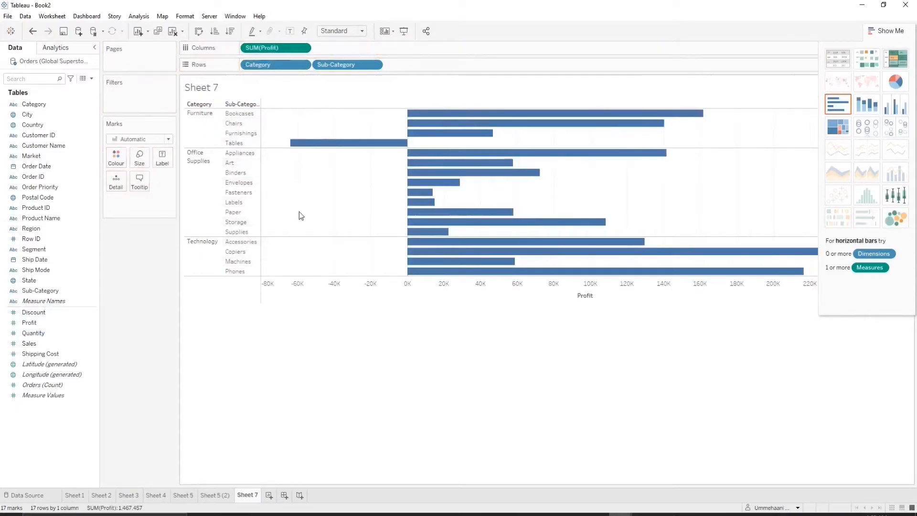
click(836, 60)
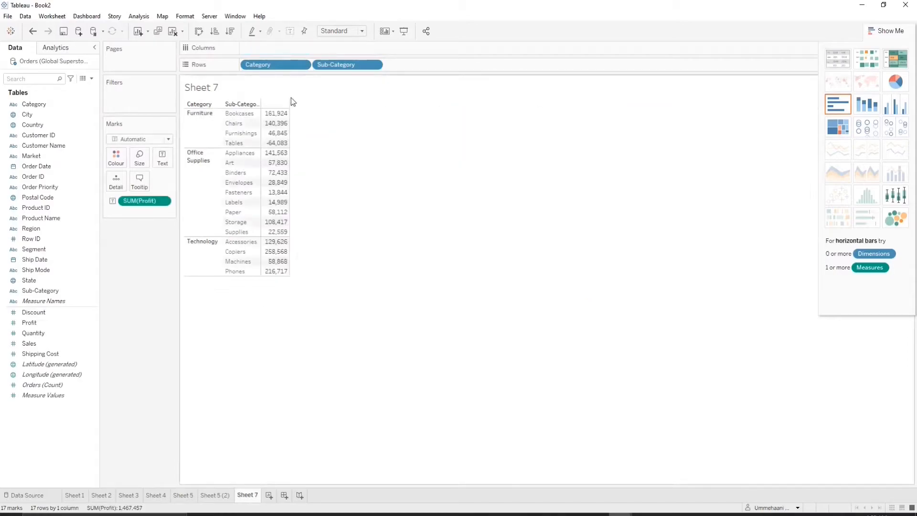
Try Sales in place of Profit and alongside it in the text table, and take Sales out again
drag(143, 201, 134, 318)
click(29, 343)
drag(38, 345, 274, 131)
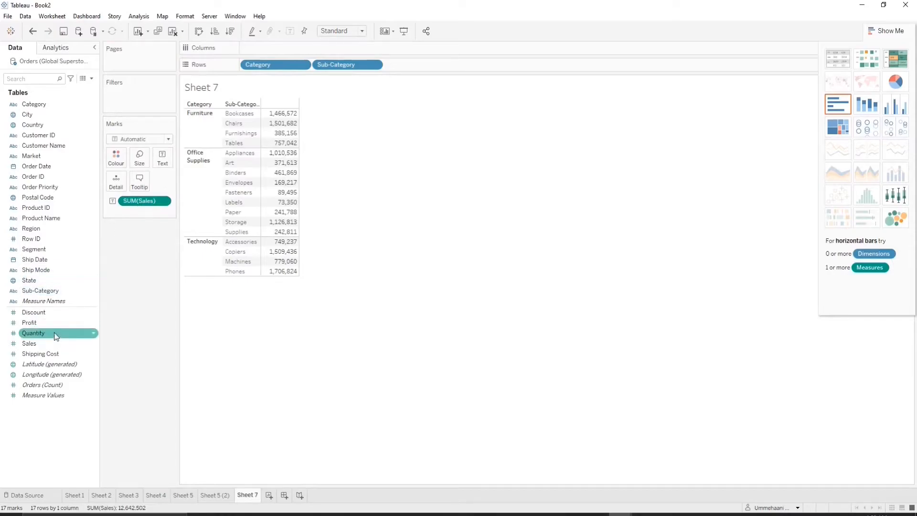
drag(35, 325, 287, 196)
drag(279, 166, 280, 145)
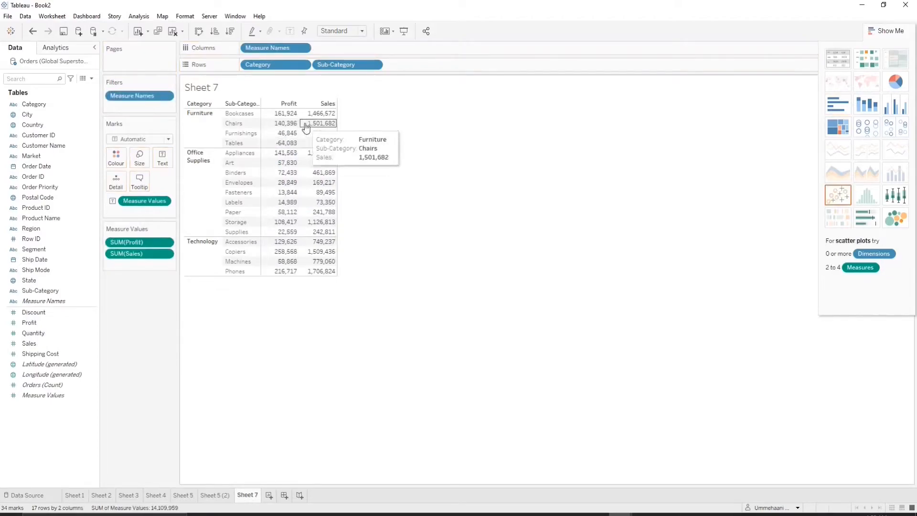
drag(135, 255, 136, 348)
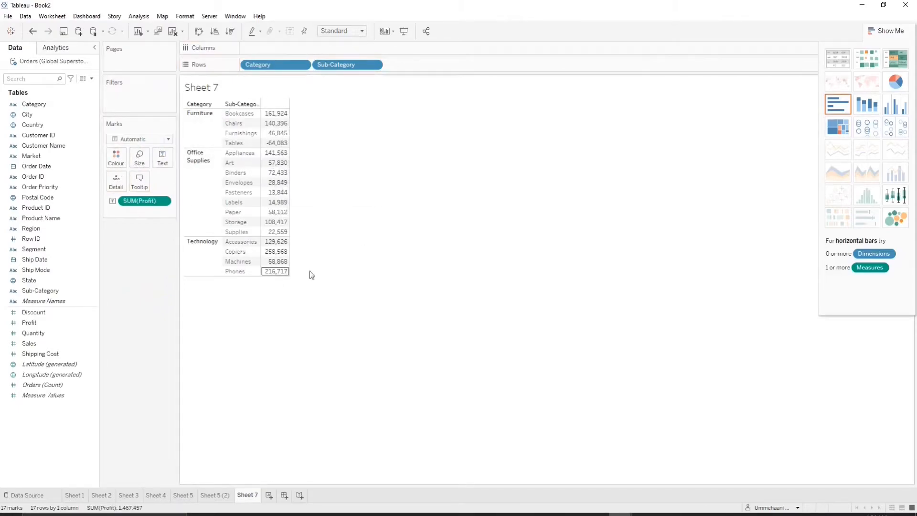
Change the table's mark type to Square and enlarge the squares to the maximum size
click(165, 142)
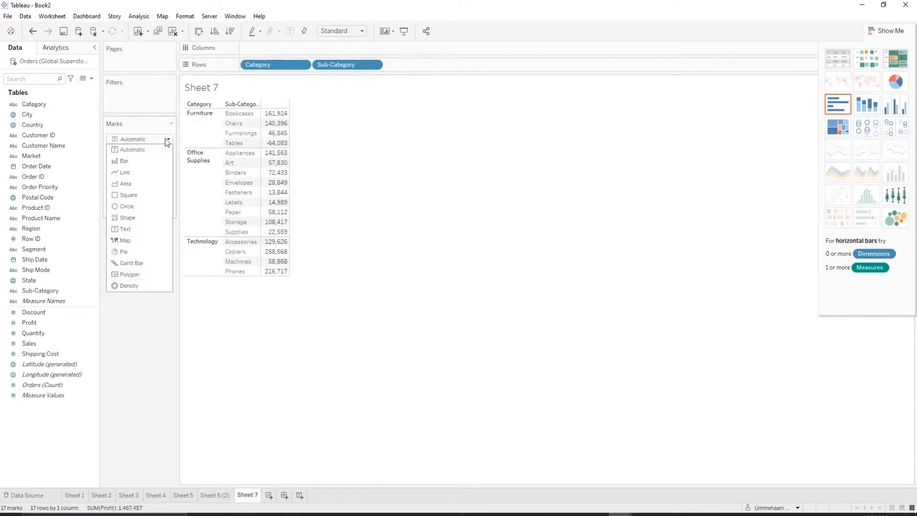
click(156, 195)
click(139, 156)
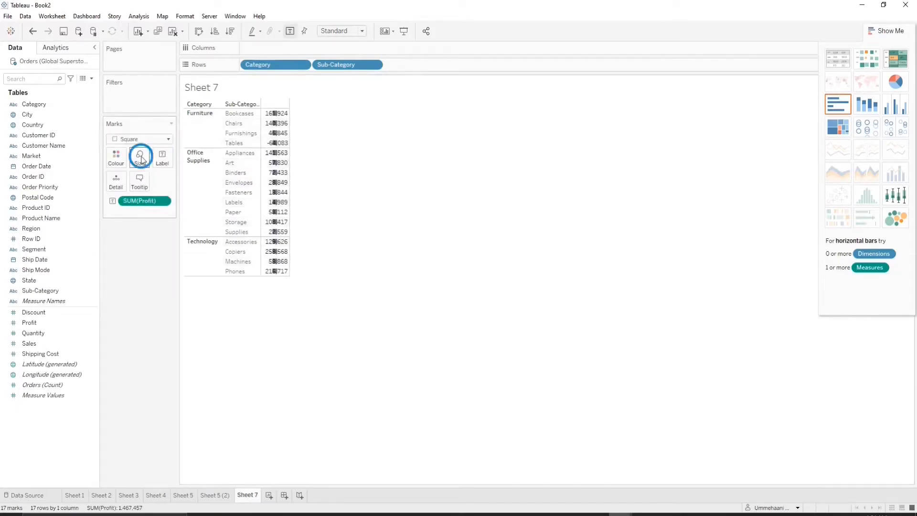
click(219, 182)
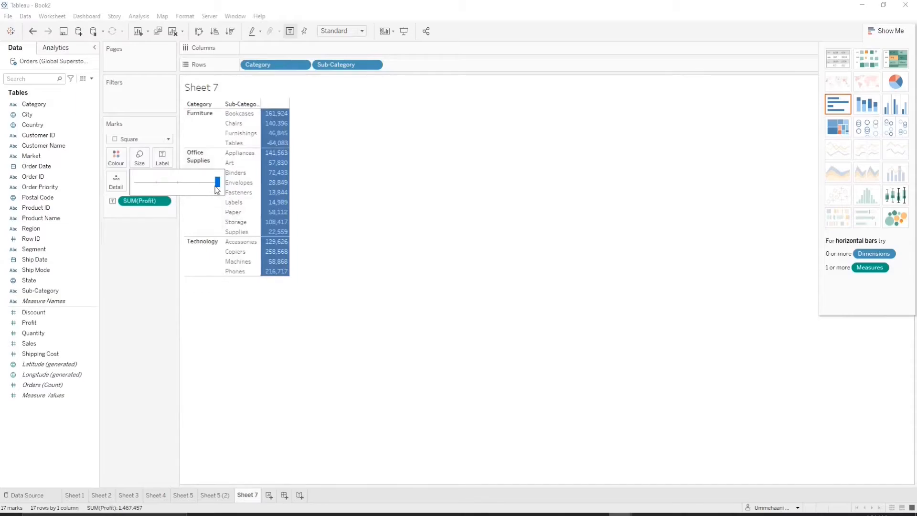
click(149, 255)
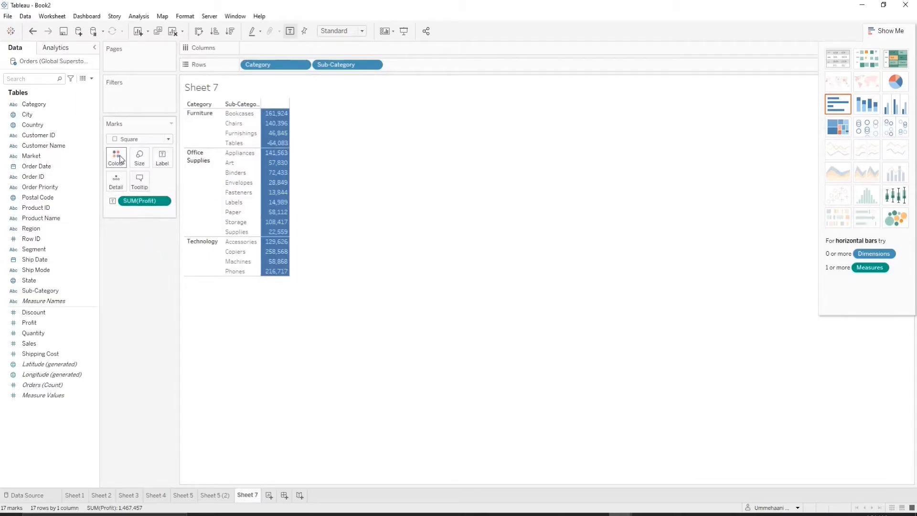
Colour the table's squares by Profit with the Green-Gold palette and hide the chart suggestions
mouse_move(284, 125)
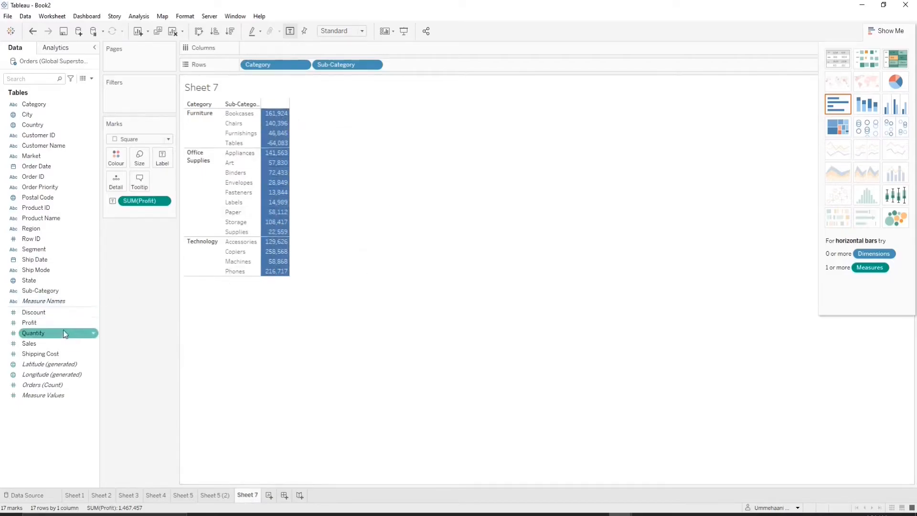
drag(39, 322, 116, 158)
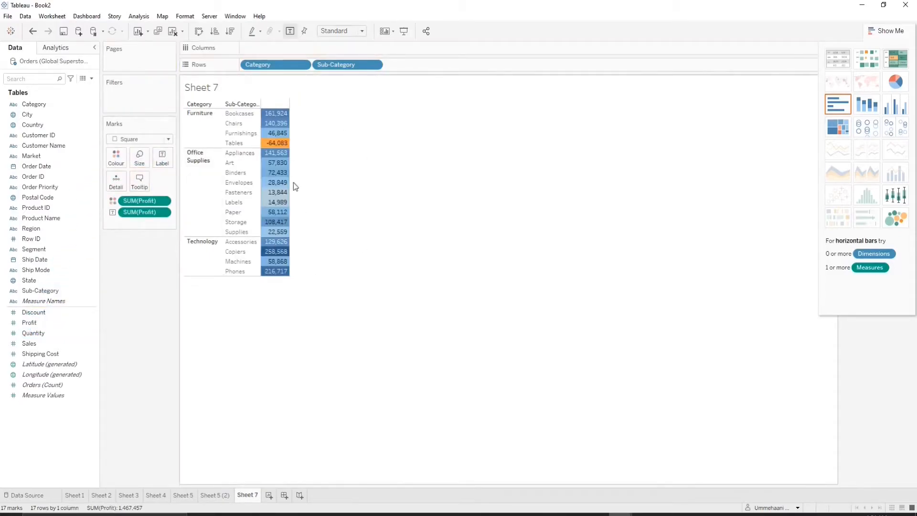
click(116, 158)
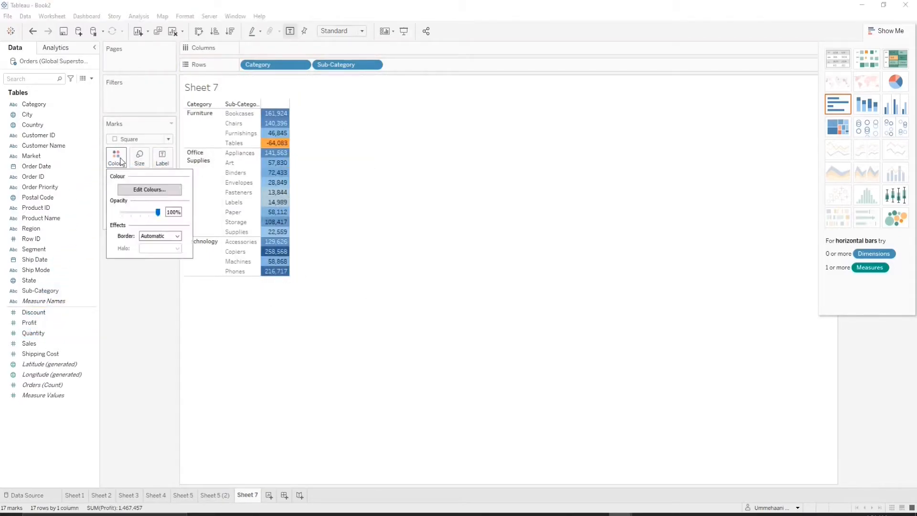
click(134, 189)
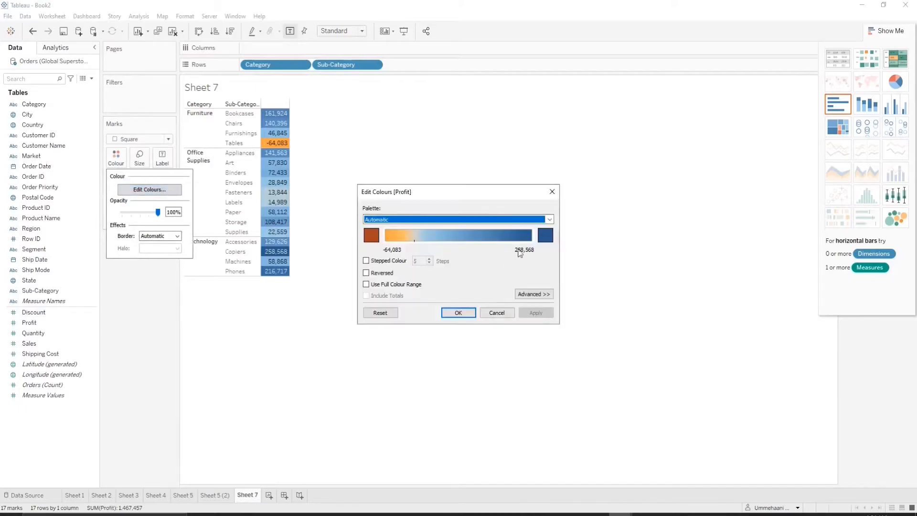
click(536, 219)
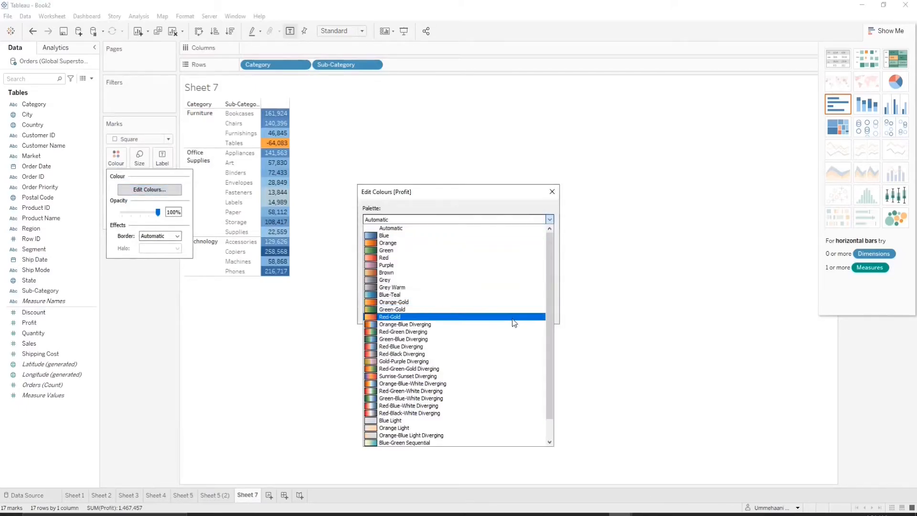
click(505, 310)
click(458, 313)
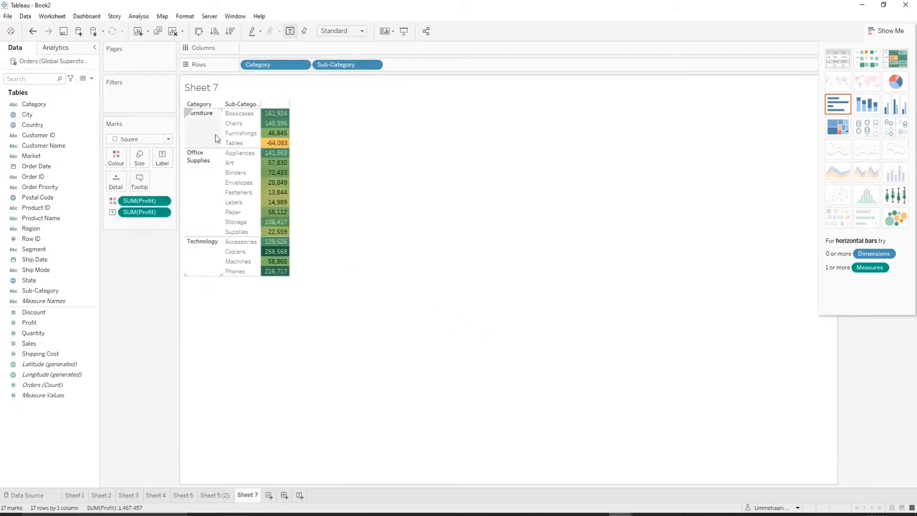
click(884, 31)
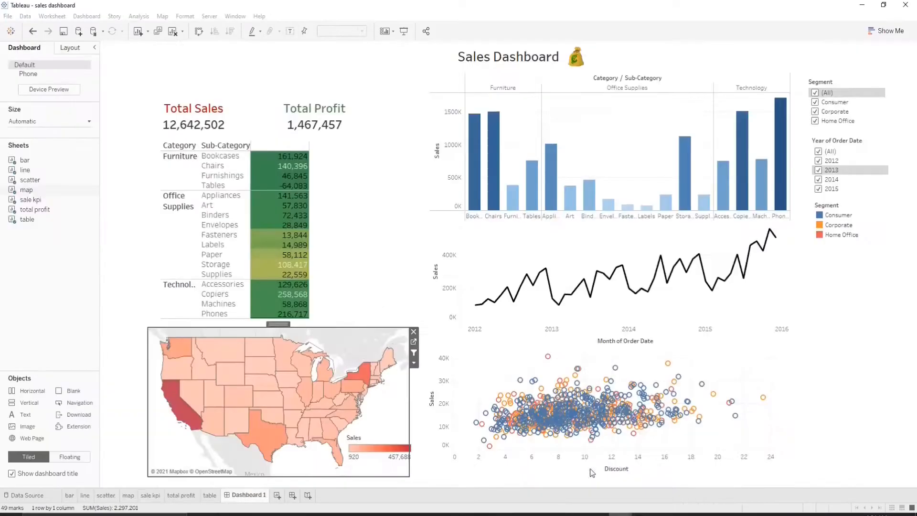
Examine the Year of Order Date and Segment filters on the finished sales dashboard and return to the Book2 workbook
click(856, 140)
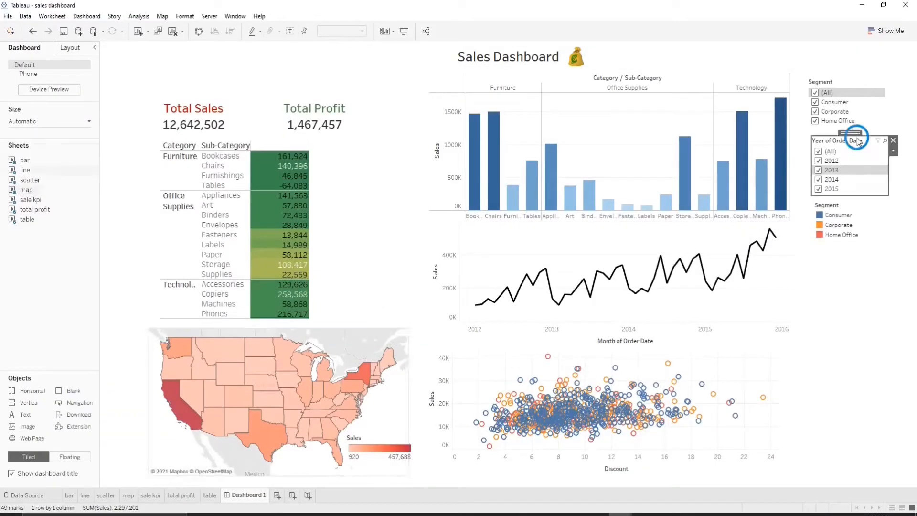
click(848, 85)
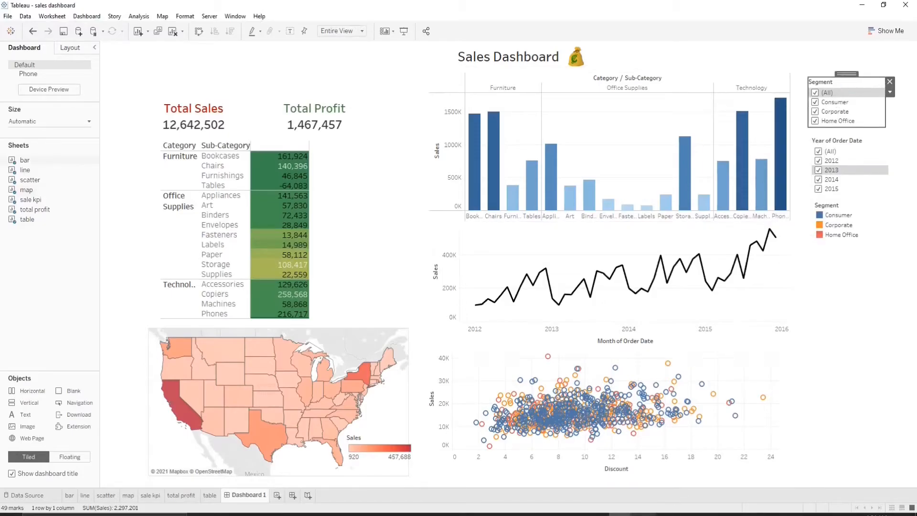
mouse_move(621, 514)
click(644, 485)
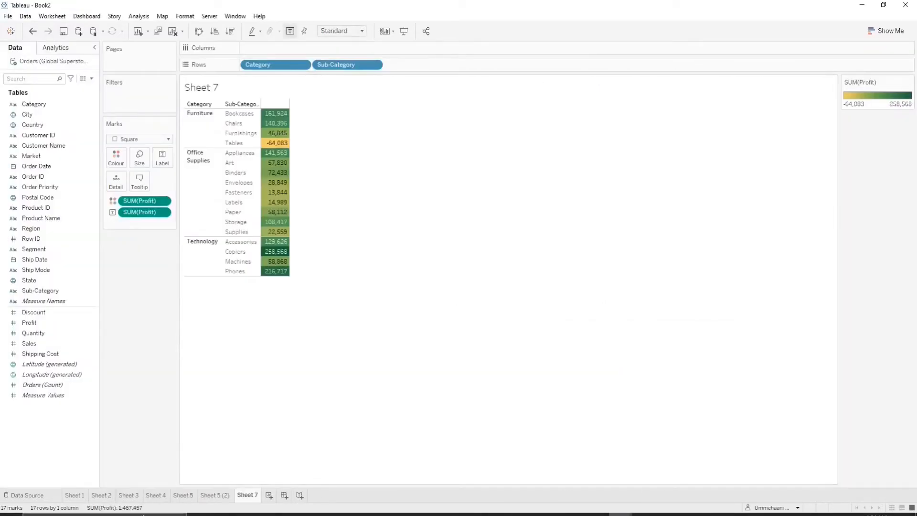
Filter the monthly sales line chart on Sheet 2 by Order Date as a range of dates from 1/1/2012 to 12/31/2015
click(101, 495)
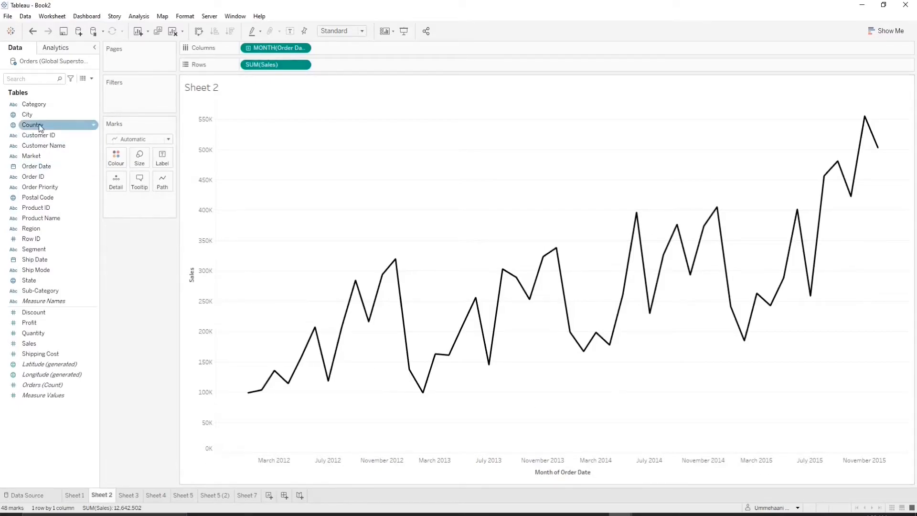
drag(43, 166, 126, 102)
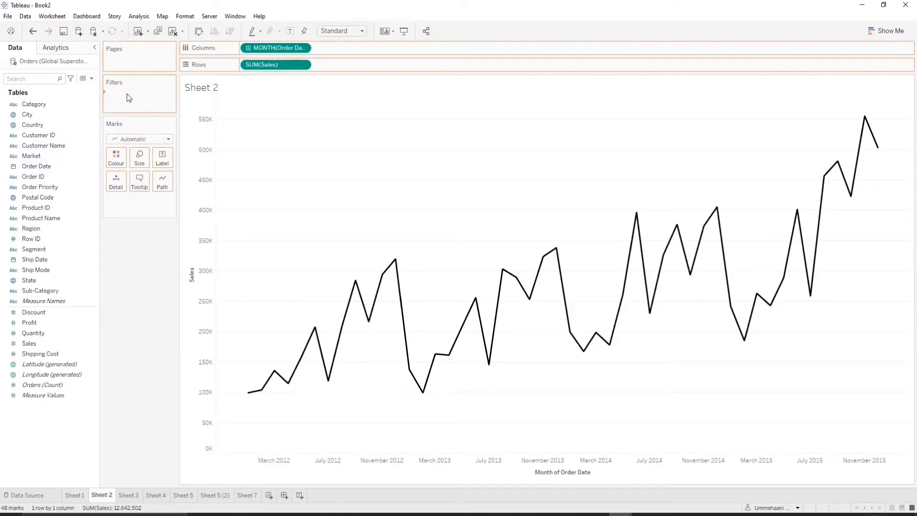
click(408, 190)
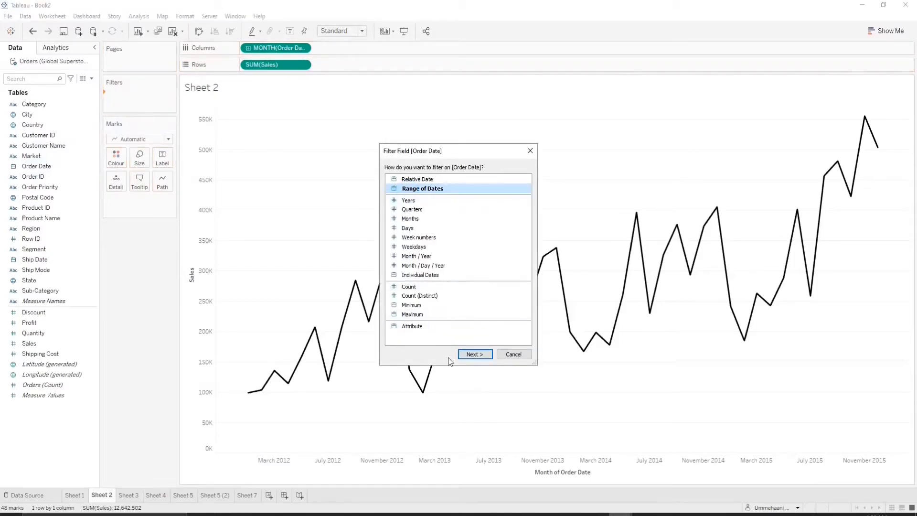
click(465, 355)
click(343, 258)
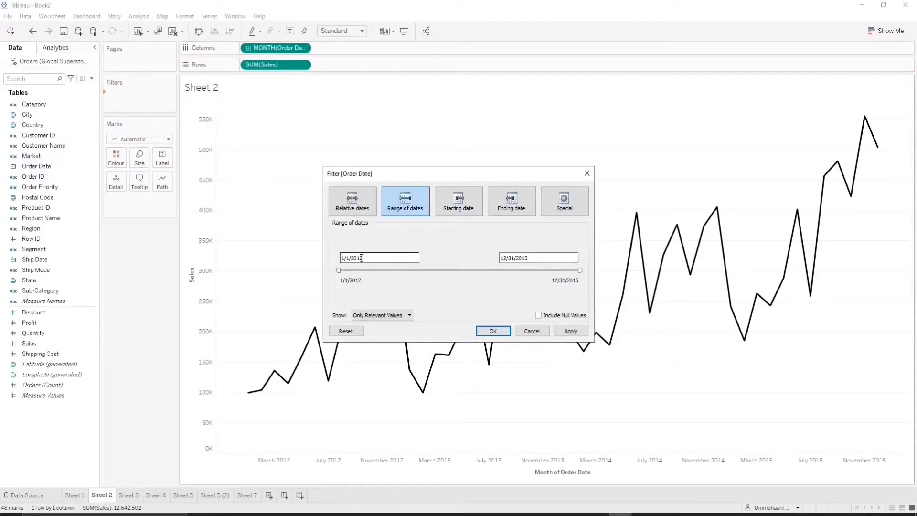
click(500, 258)
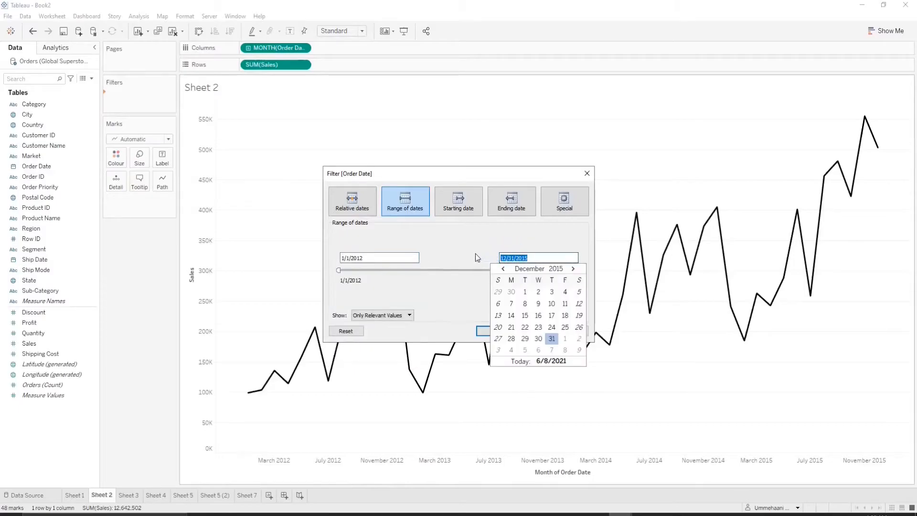
click(462, 262)
drag(365, 258, 328, 255)
click(426, 267)
click(492, 331)
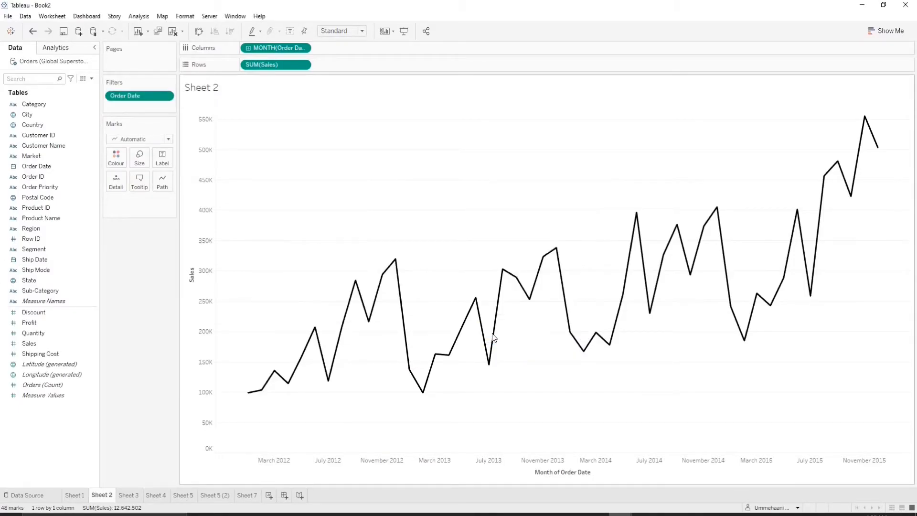
Show the Order Date filter control beside the line chart, keeping its full date range
click(133, 97)
click(139, 116)
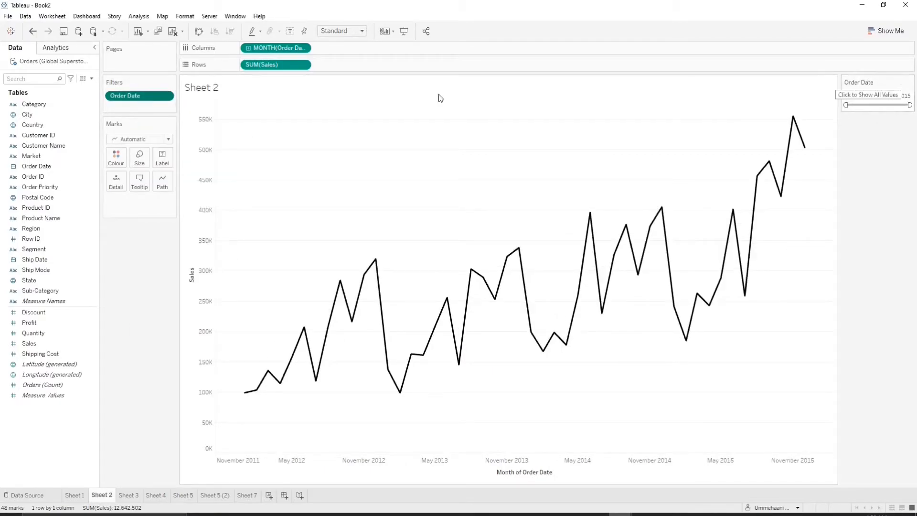
right_click(143, 98)
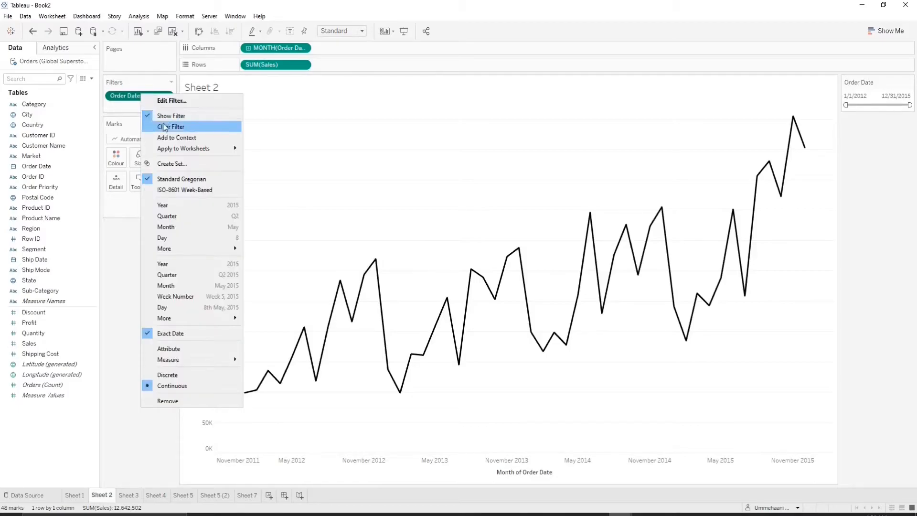
click(120, 238)
mouse_move(845, 105)
mouse_down()
mouse_move(910, 104)
mouse_move(844, 108)
mouse_up()
Filter the scatter plot on Sheet 3 by Segment with all three segments included, and show the filter control
click(127, 495)
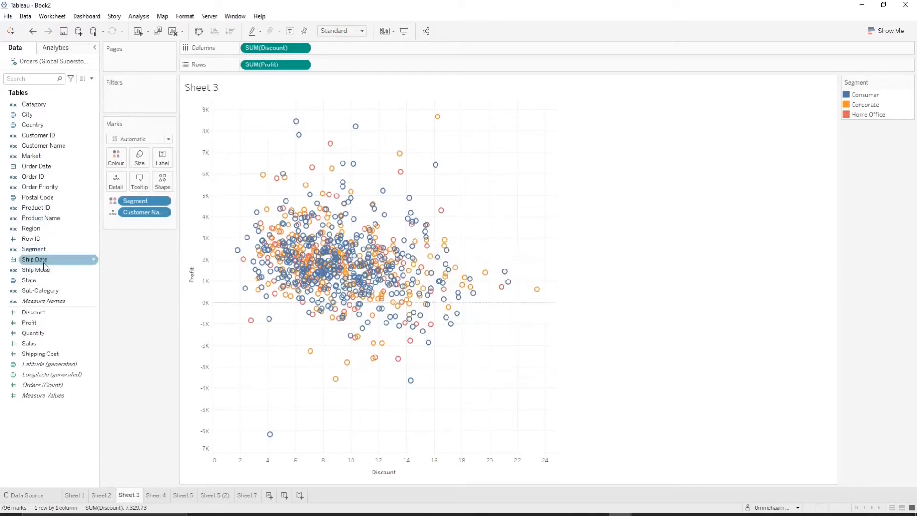
drag(34, 248, 125, 98)
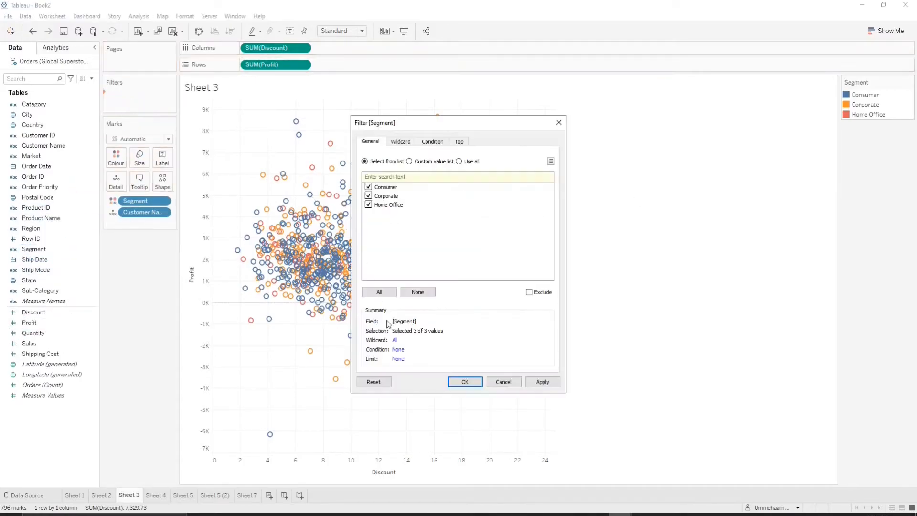
click(465, 382)
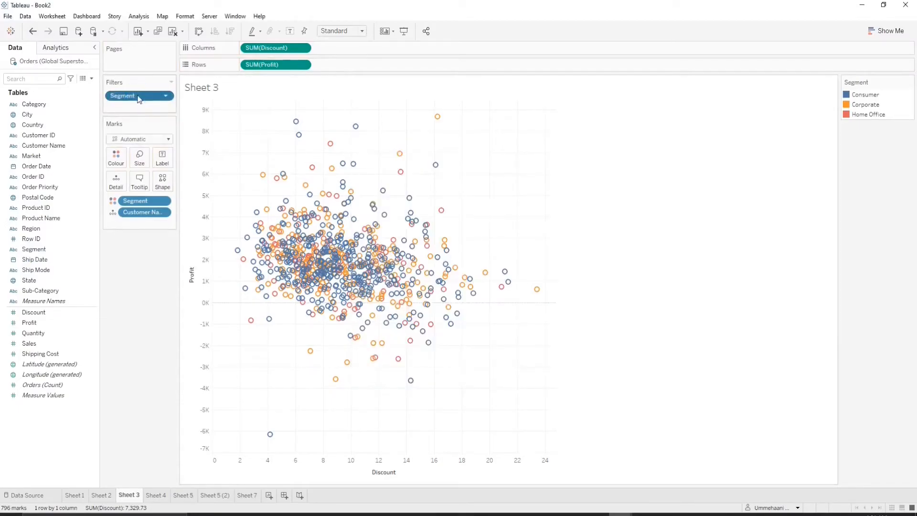
right_click(138, 99)
click(155, 117)
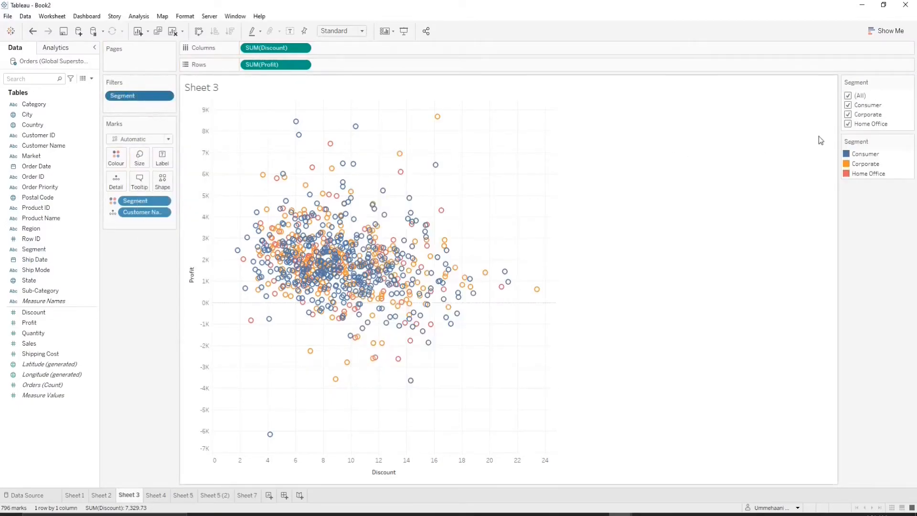
Try the Segment filter by excluding and restoring Consumer, and likewise Home Office
click(849, 105)
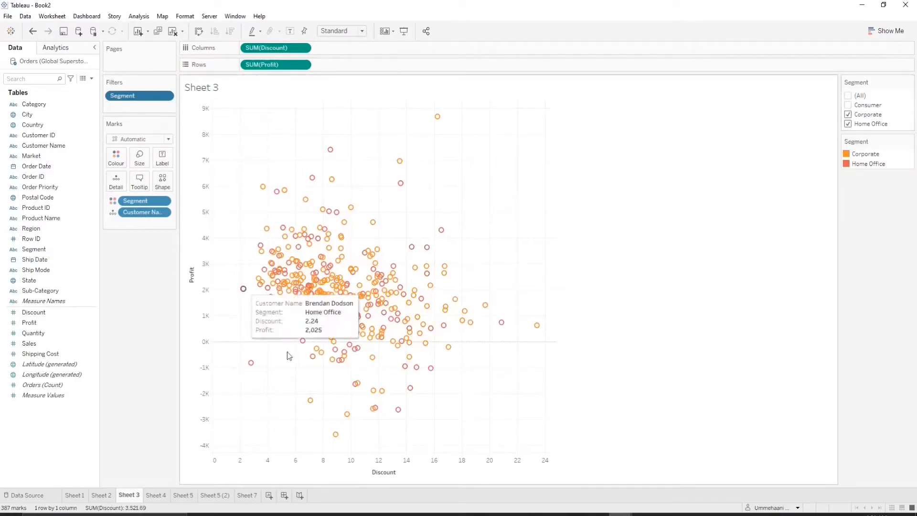
click(848, 105)
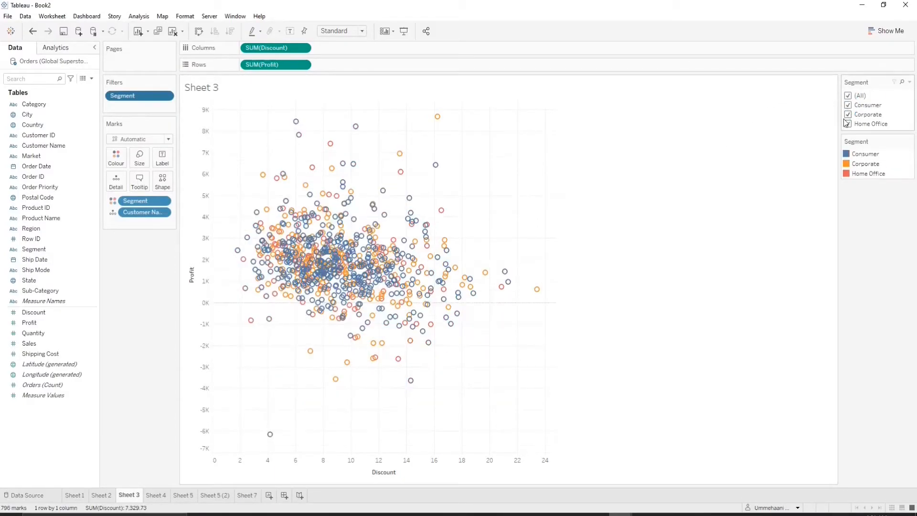
click(846, 125)
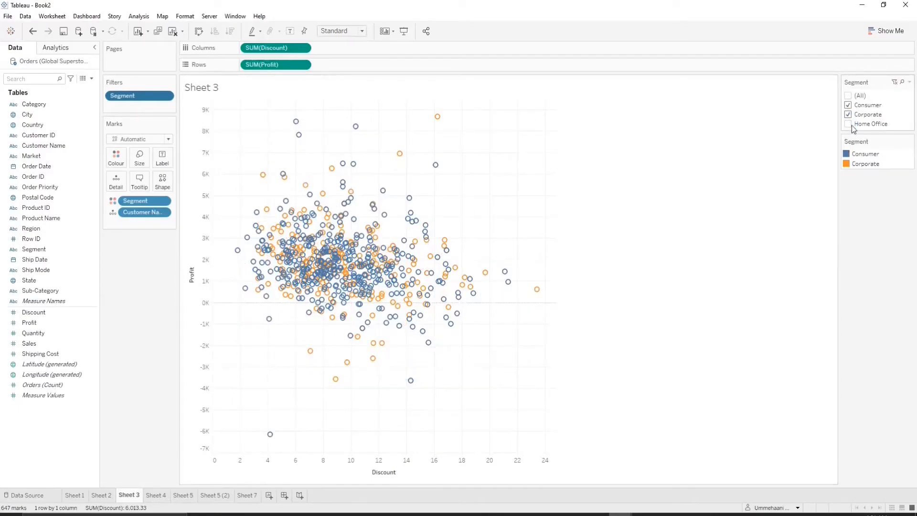
click(848, 125)
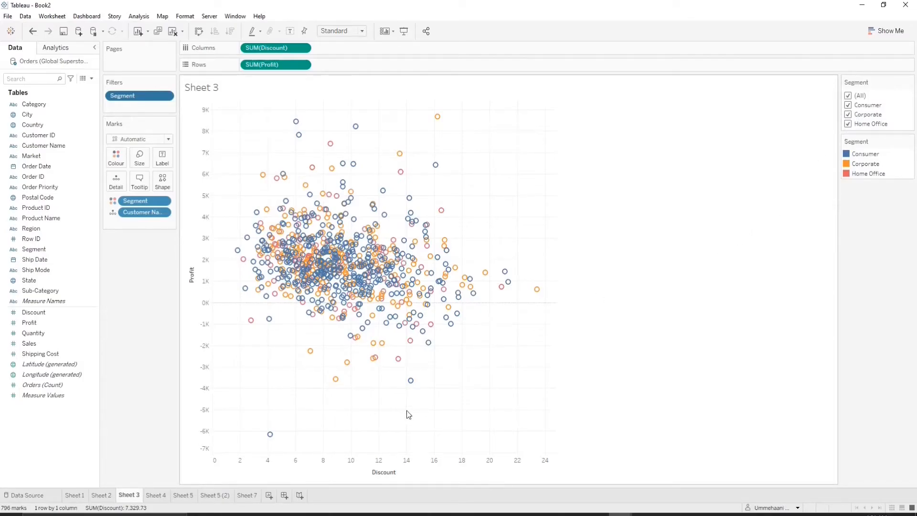
Create a new dashboard and set its size to Automatic
click(284, 495)
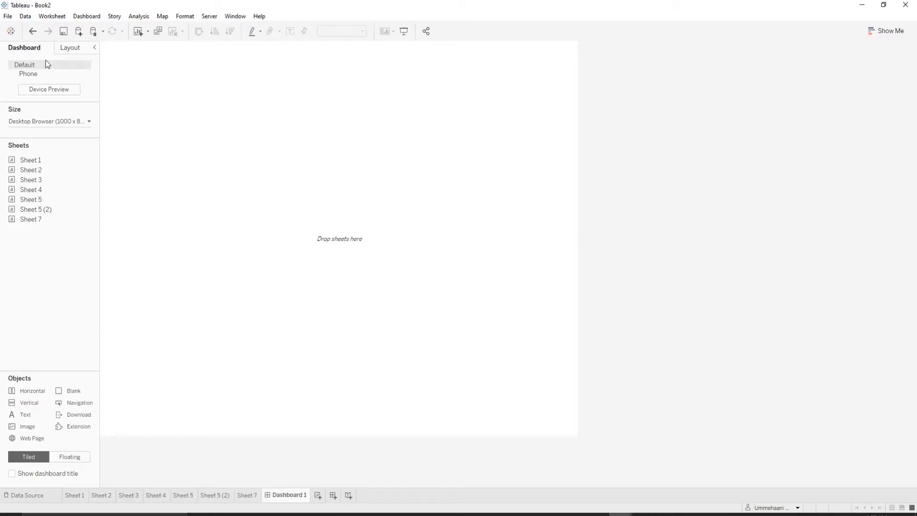
click(53, 121)
click(49, 138)
click(50, 152)
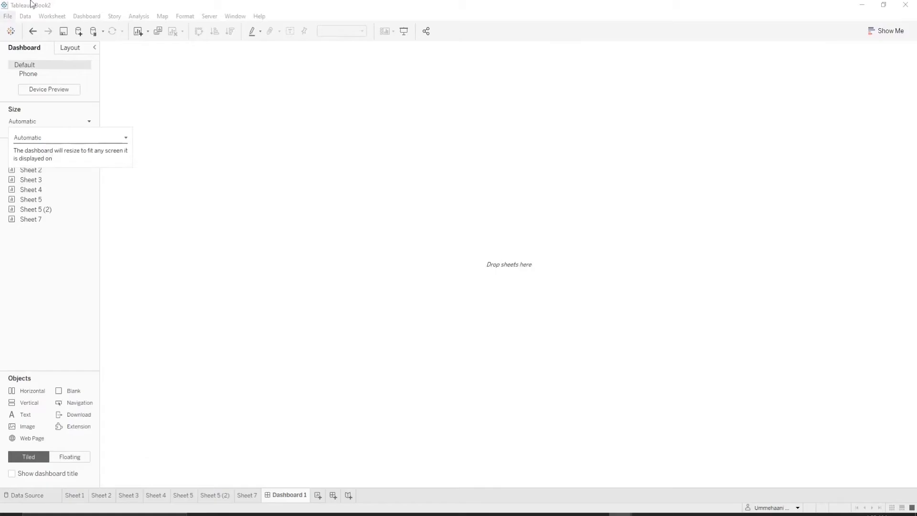
Try the fixed dashboard sizes Generic Desktop (1366 x 768), Full Screen (1024 x 768) and Laptop Browser (800 x 600), and return to Automatic
click(112, 137)
click(96, 147)
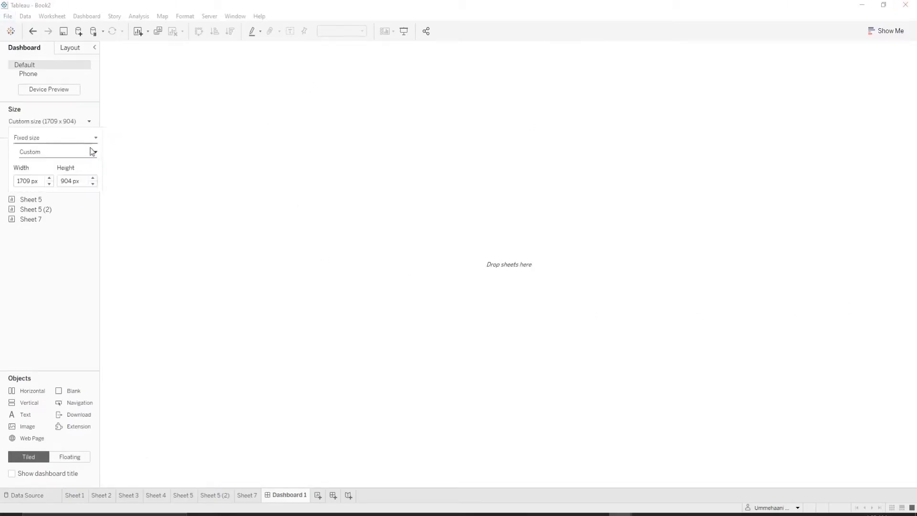
click(92, 151)
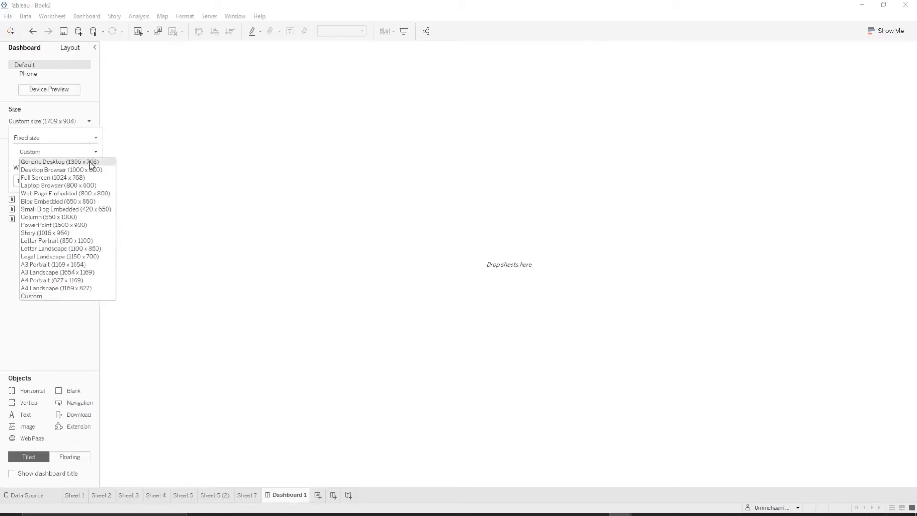
click(90, 162)
click(86, 152)
click(80, 178)
click(86, 152)
click(82, 185)
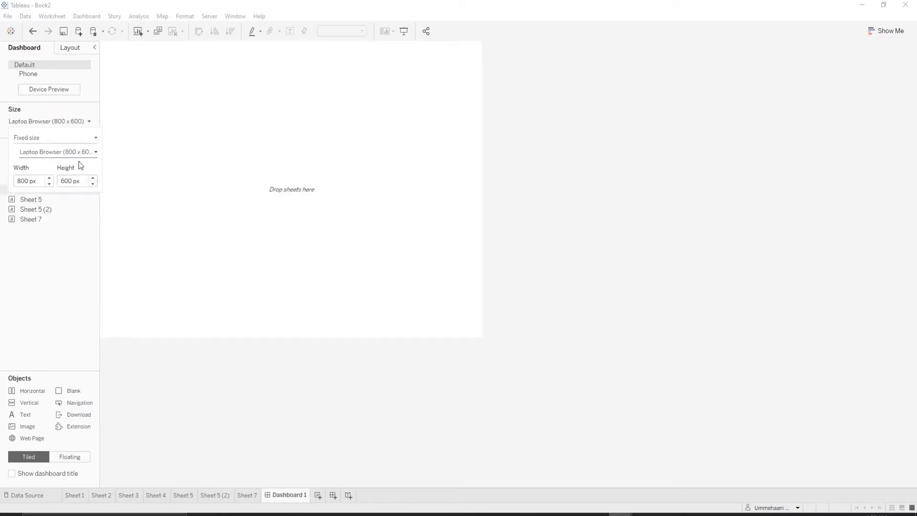
click(79, 142)
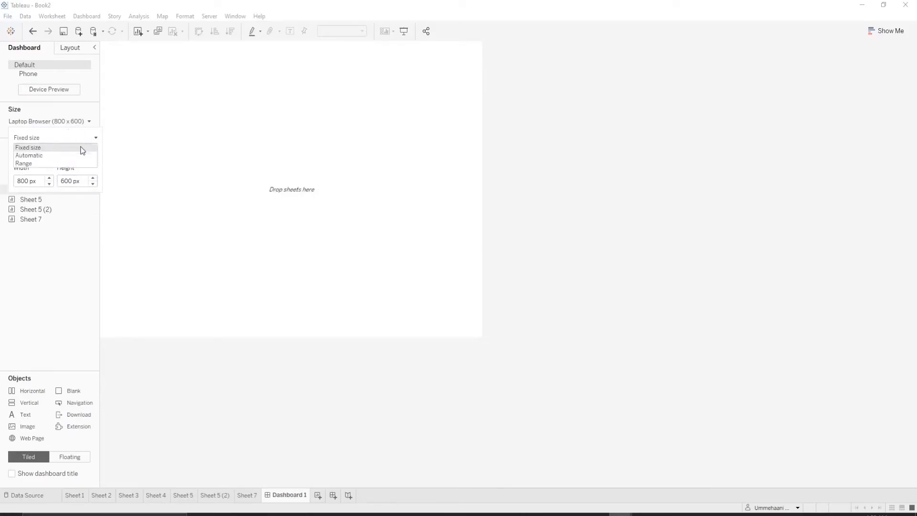
click(82, 155)
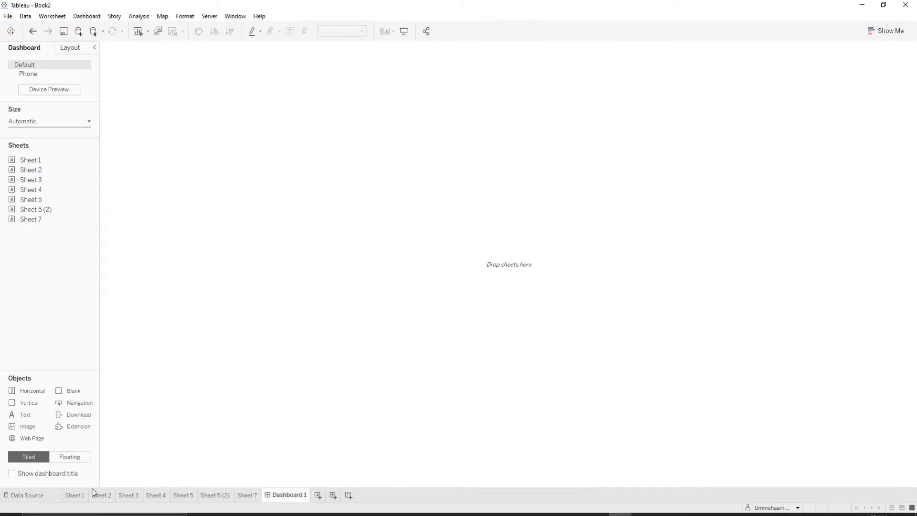
Rename the seven worksheets, in order, as bar, line, scatter, map, sale, profit and table
double_click(77, 495)
text(bar)
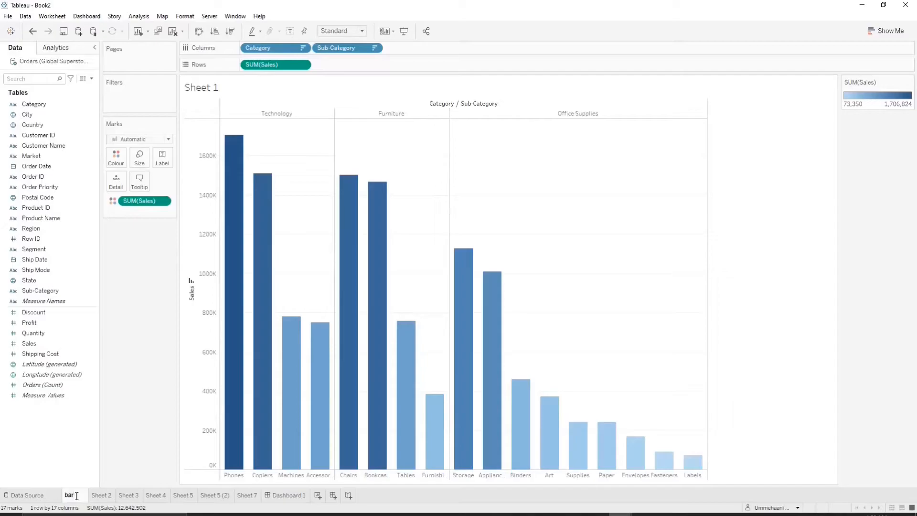
double_click(97, 495)
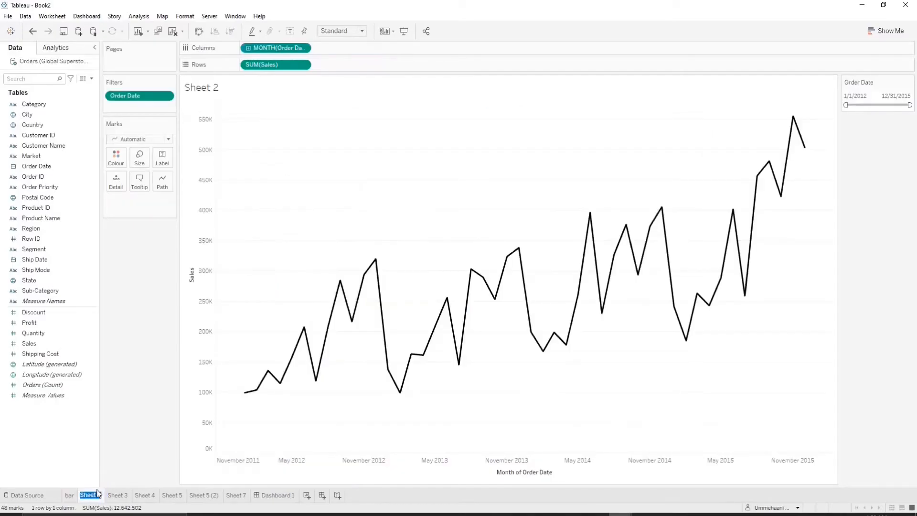
text(lin)
text(e)
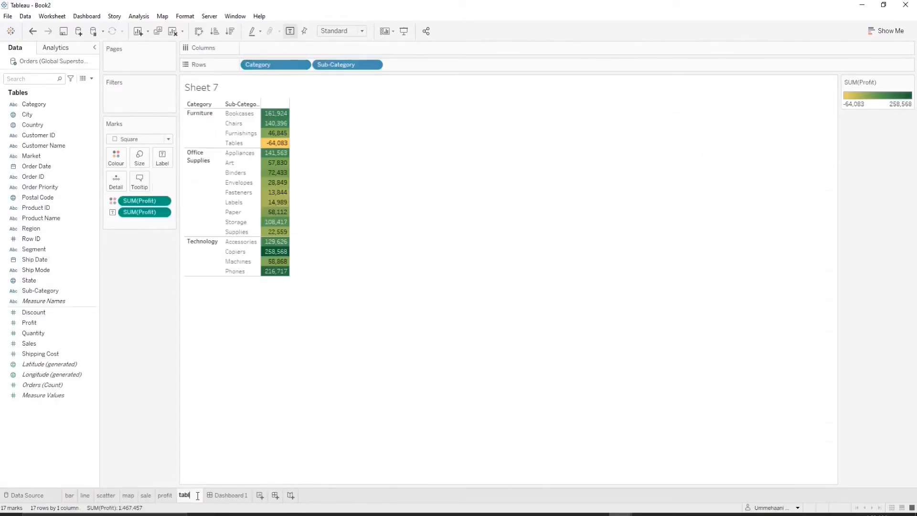
click(213, 470)
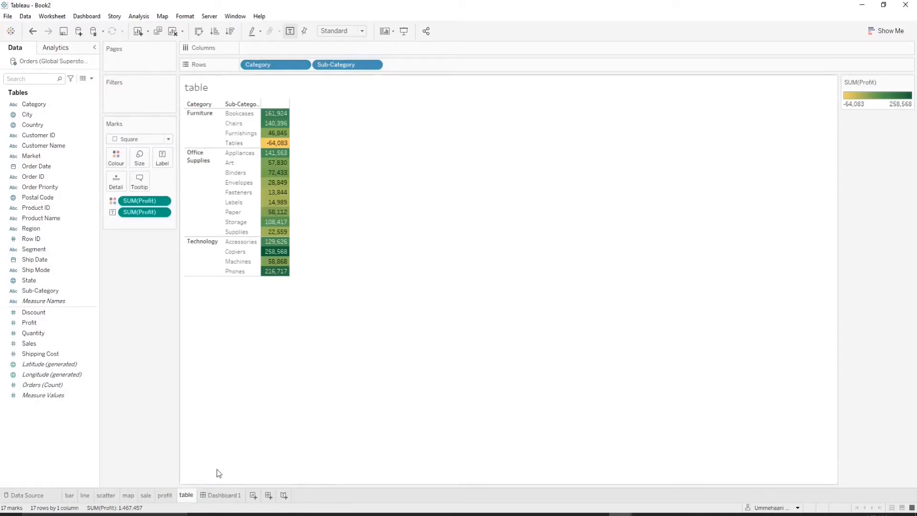
Set new objects on Dashboard 1 to be placed as Floating and show the dashboard title
click(224, 495)
mouse_move(75, 214)
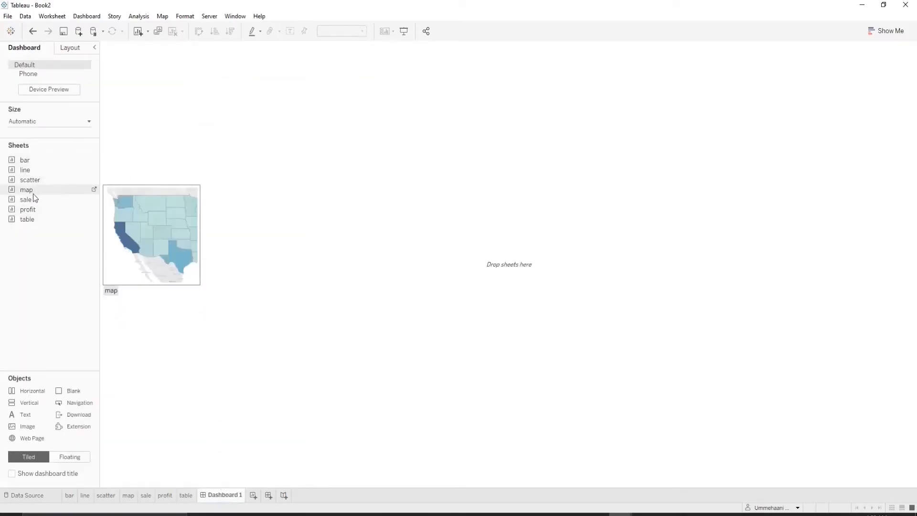
mouse_move(31, 202)
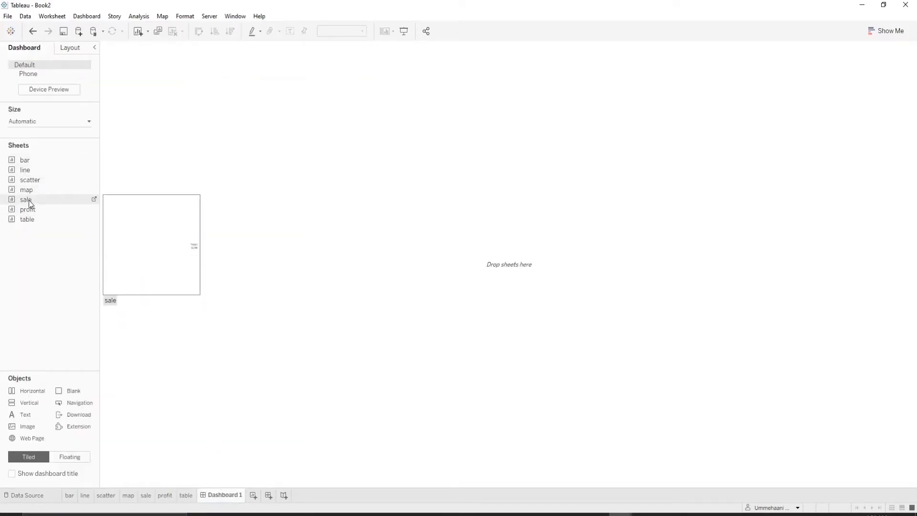
drag(26, 199, 2, 309)
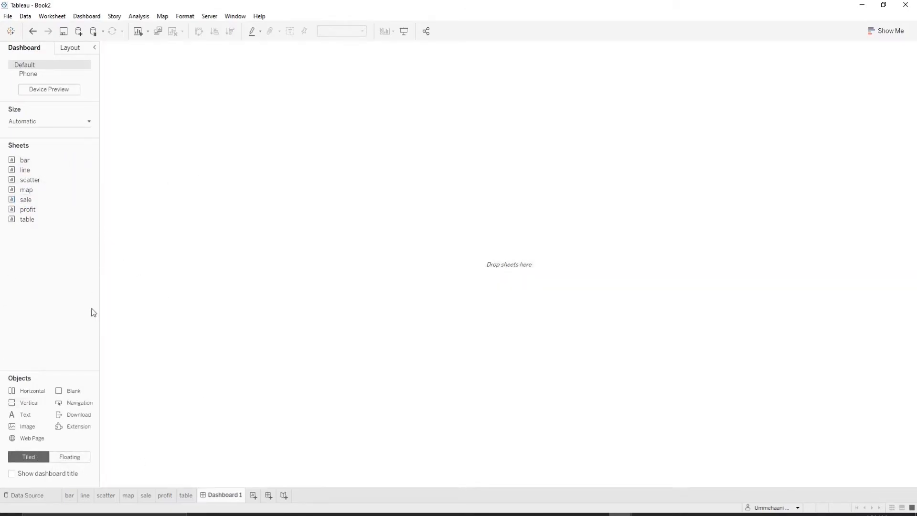
click(64, 459)
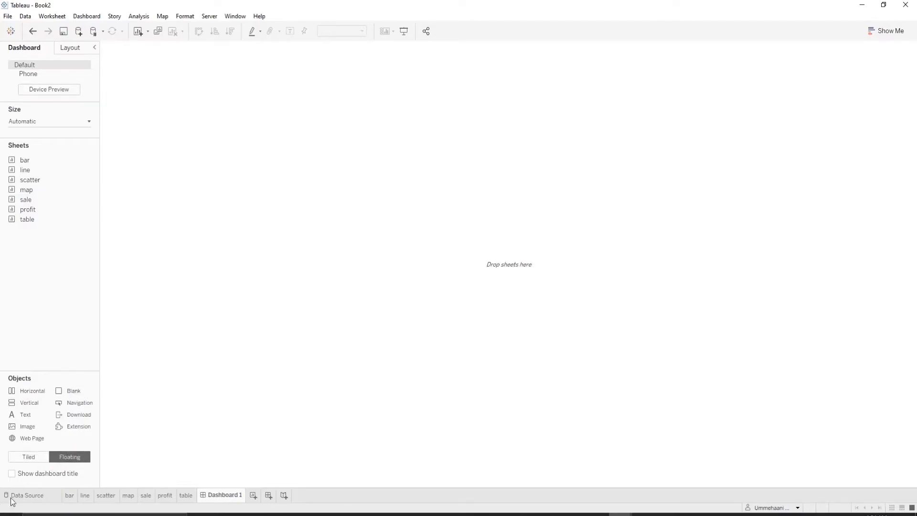
click(12, 474)
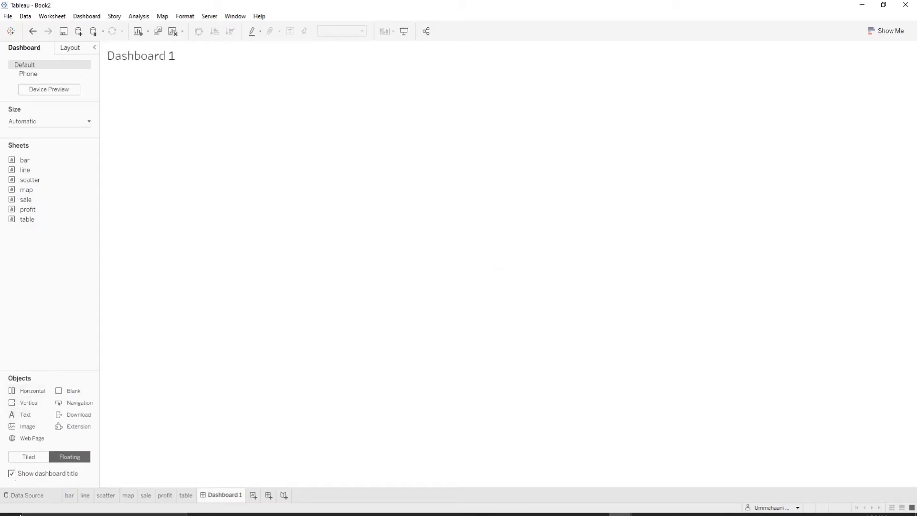
Replace the dashboard title text with "Sales Dashboard"
click(144, 62)
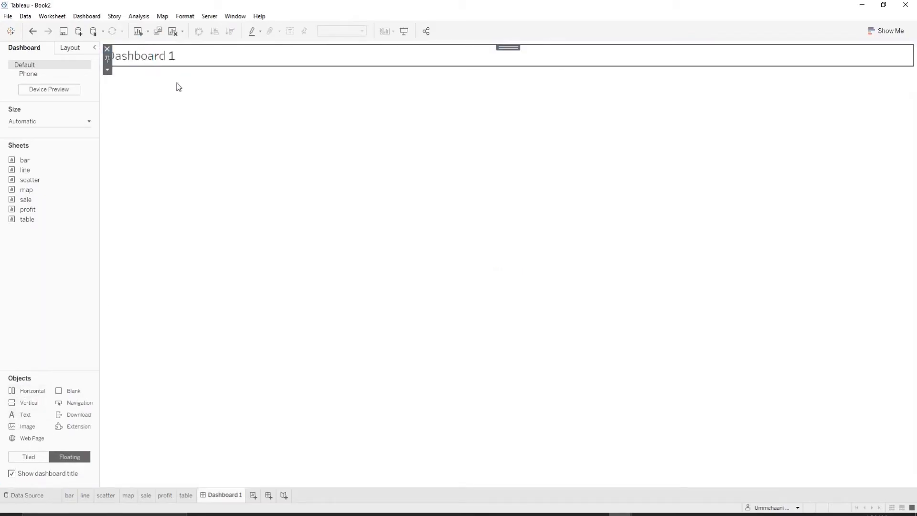
double_click(172, 56)
double_click(364, 216)
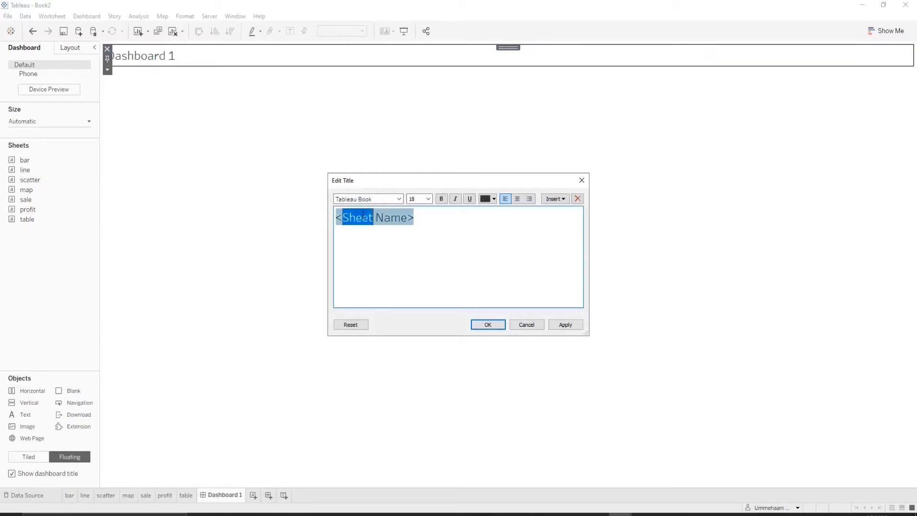
key(BackSpace)
text(Sales Dashboard)
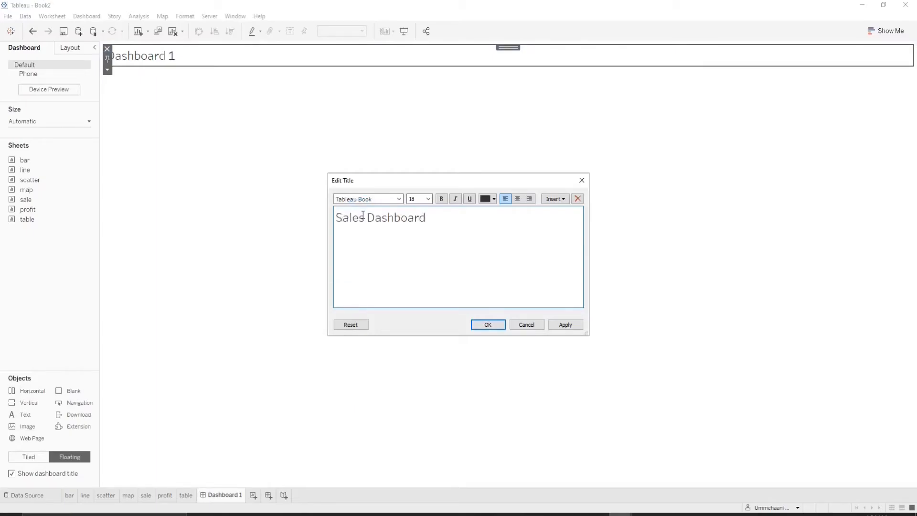
Format the dashboard title as size 20, bold, black and centred, and apply it
triple_click(367, 218)
click(427, 199)
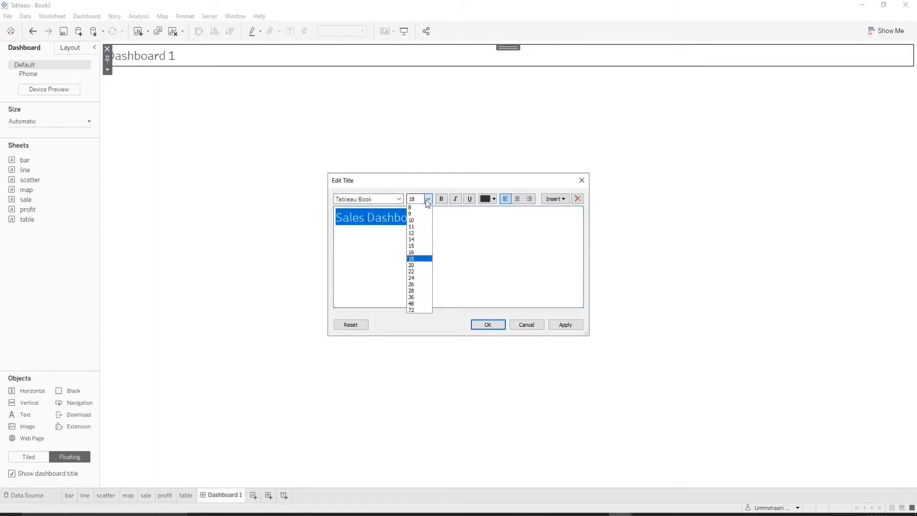
click(422, 265)
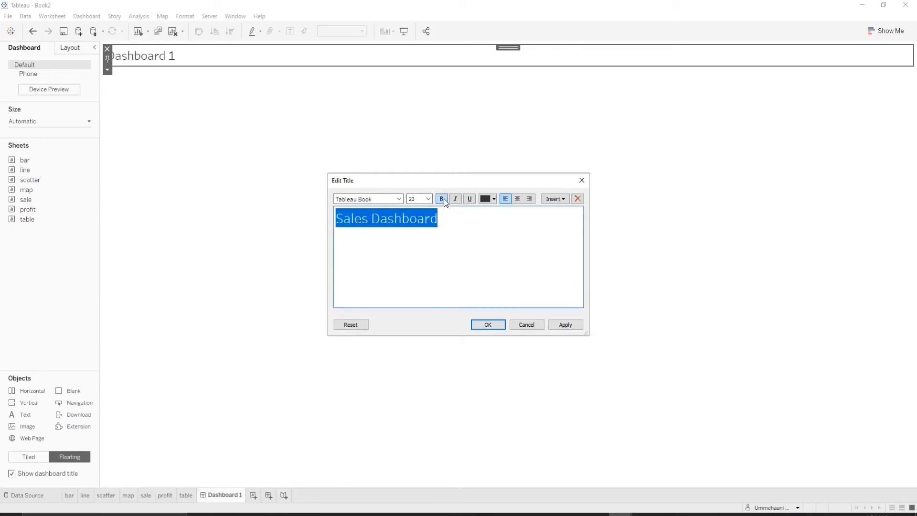
click(493, 199)
click(486, 212)
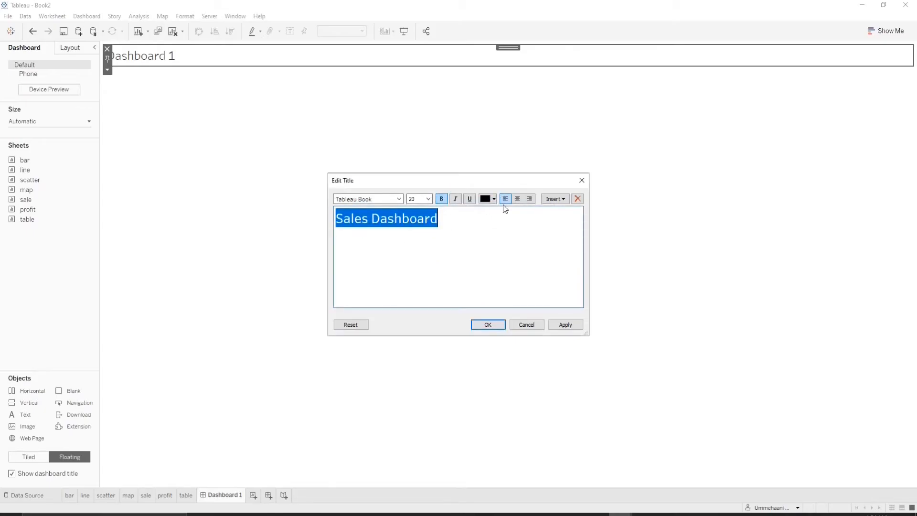
click(517, 199)
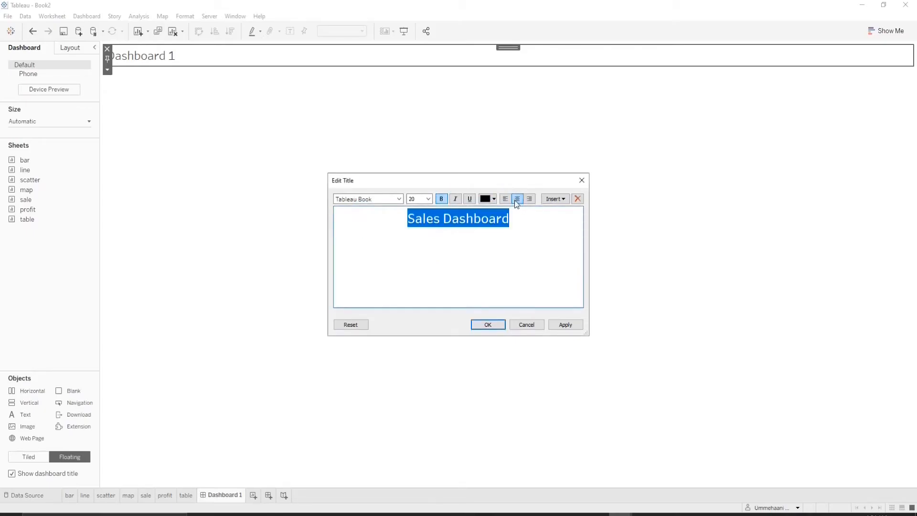
click(503, 325)
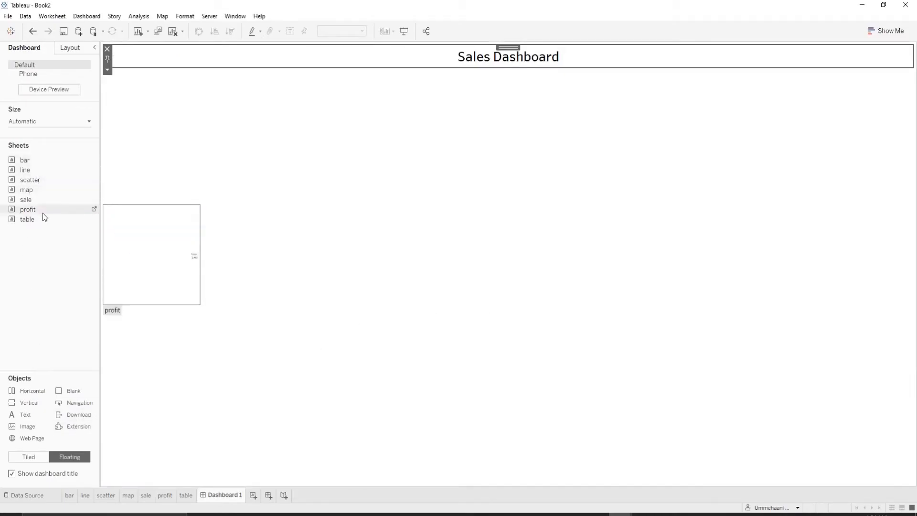
Place the sale sheet at the dashboard's upper-left corner, hide its title and shrink it to a small KPI tile
drag(41, 199, 115, 86)
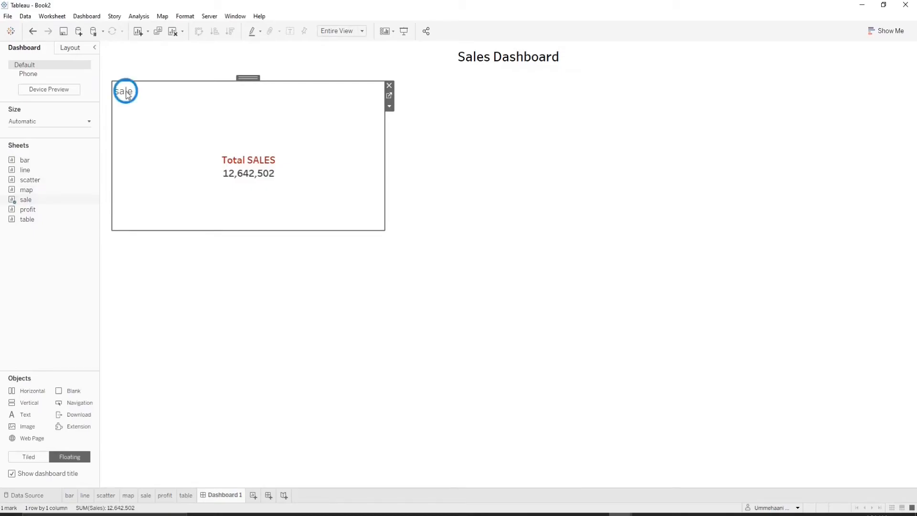
right_click(126, 94)
click(152, 119)
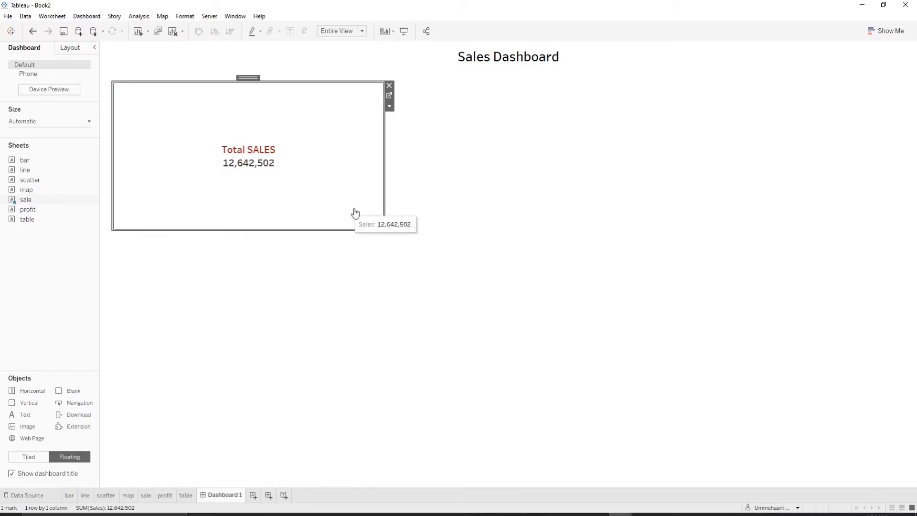
drag(384, 229, 247, 139)
Place the profit sheet beside the Total SALES tile, hide its title, and shrink it to a similar size
drag(28, 209, 240, 73)
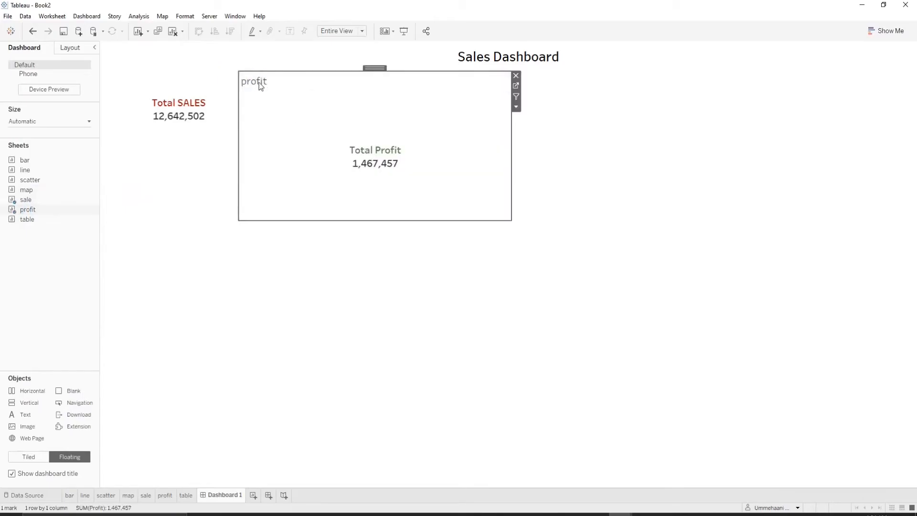
right_click(261, 86)
click(268, 111)
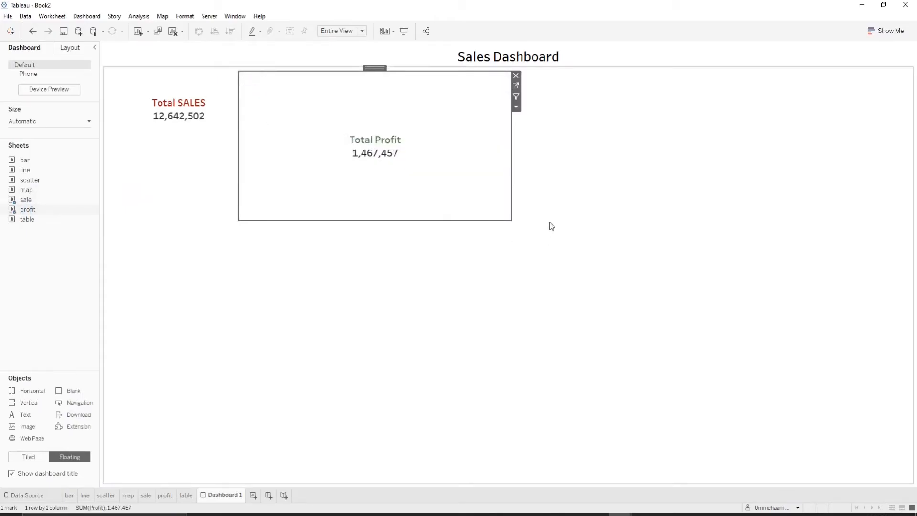
drag(510, 221, 381, 139)
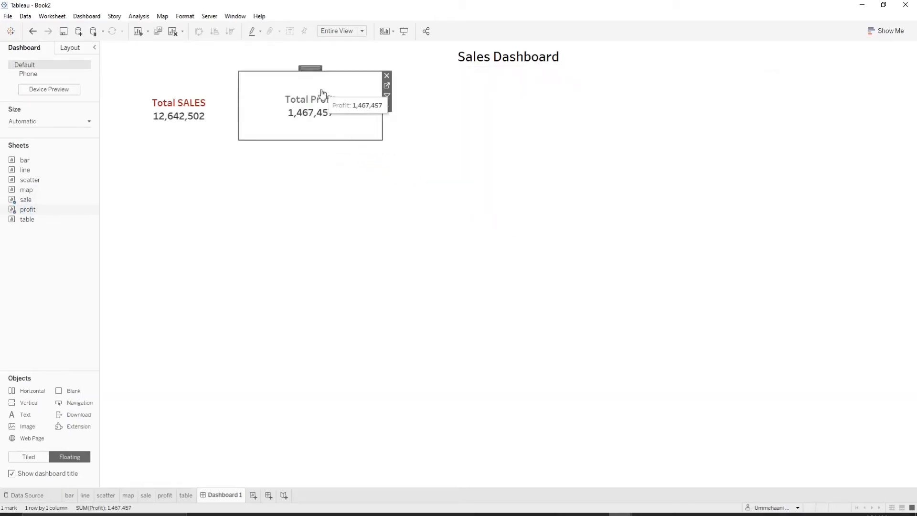
drag(315, 69, 317, 77)
click(347, 190)
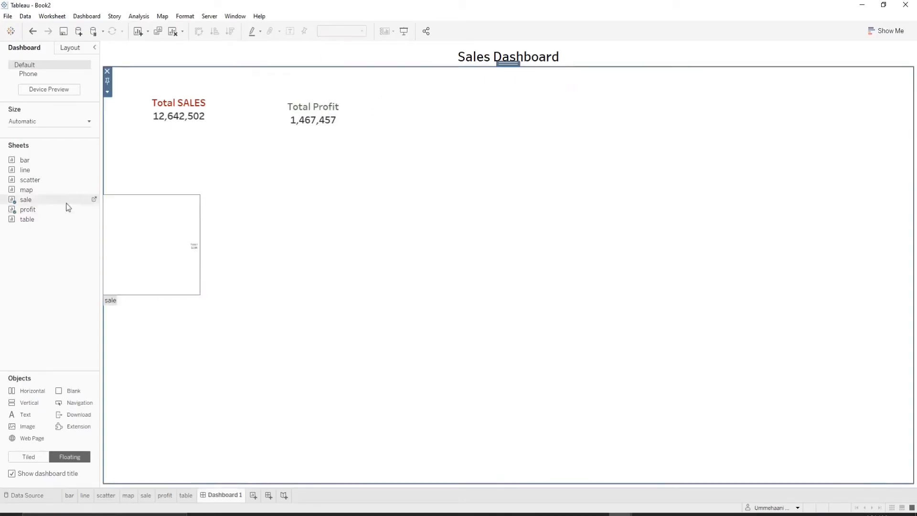
Place the bar sheet beside the Total Profit tile, widen it, hide its title, and move the Sales colour legend over its empty area
drag(45, 159, 407, 77)
drag(684, 232, 767, 223)
click(711, 88)
drag(712, 71, 732, 119)
click(640, 92)
right_click(434, 85)
click(449, 115)
Enlarge the Total Profit and Total SALES tiles slightly and align them side by side
click(319, 155)
click(320, 156)
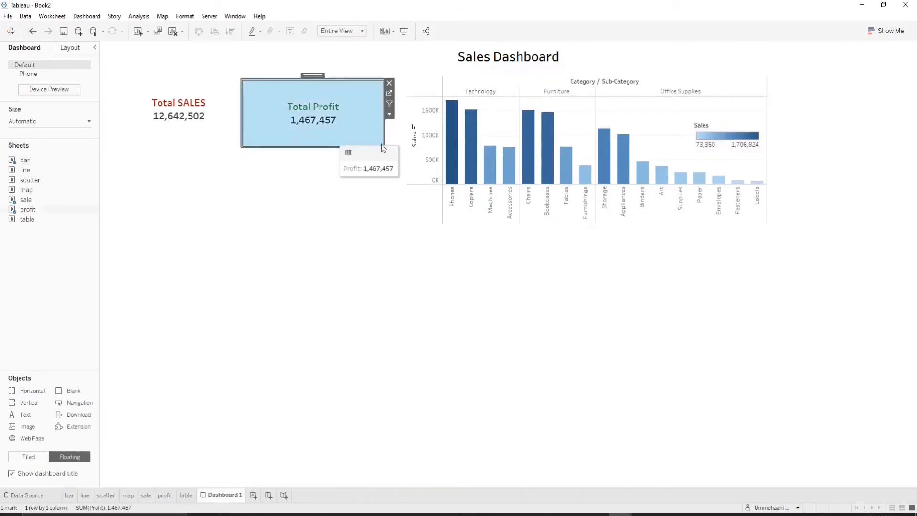
drag(385, 147, 395, 161)
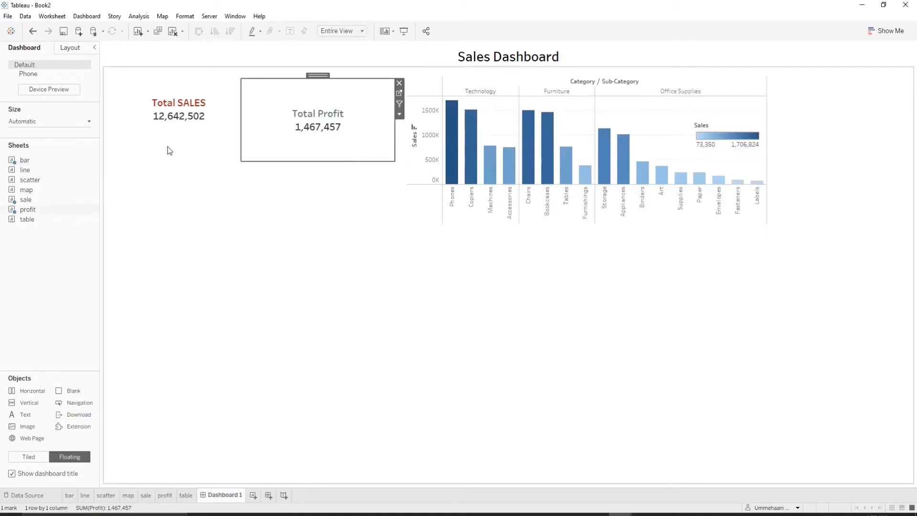
click(178, 134)
drag(244, 136, 261, 165)
click(272, 172)
click(311, 107)
drag(318, 75, 317, 80)
click(236, 203)
Place the line sheet below the bar chart, widen it, and move the Order Date filter to the dashboard's upper-right area
drag(42, 171, 414, 221)
drag(684, 296, 800, 294)
click(760, 239)
drag(725, 219, 873, 95)
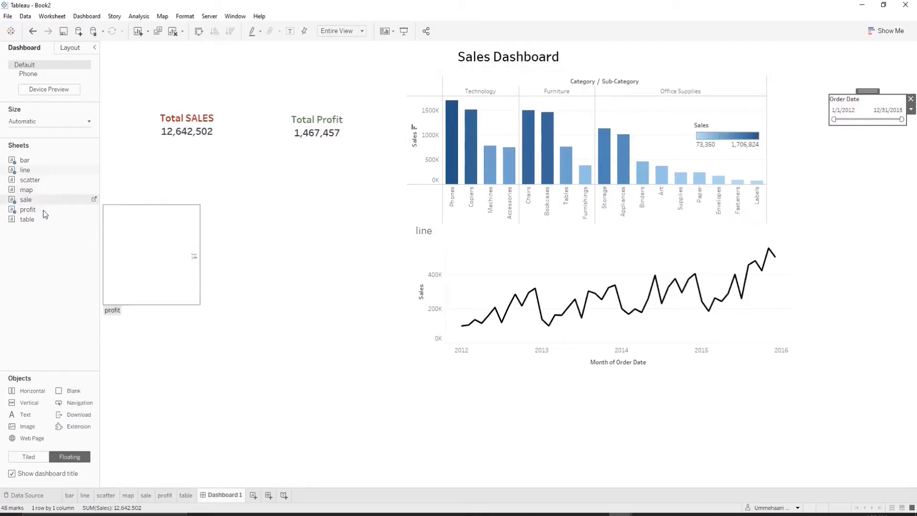
Place the map sheet in the dashboard's lower-left area, hide the titles of the map and line sheets, and shift the map slightly lower
drag(35, 191, 114, 309)
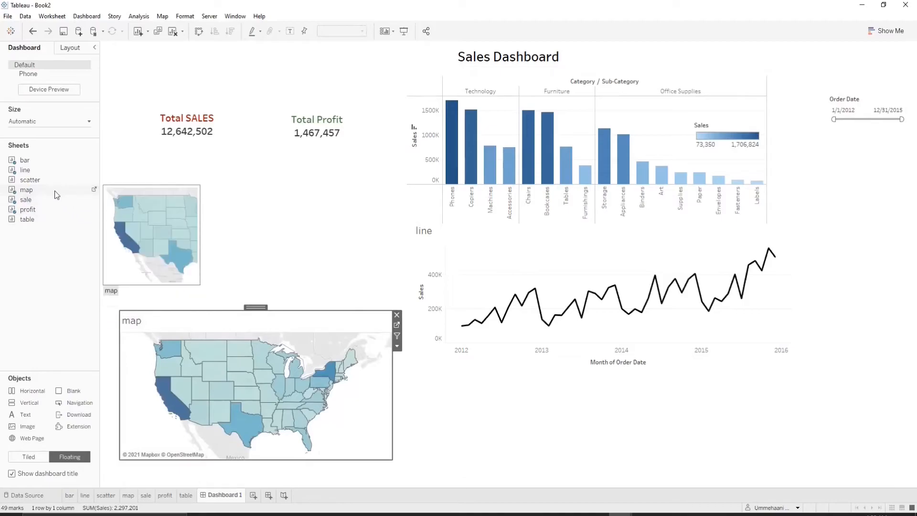
right_click(148, 329)
click(157, 352)
click(423, 230)
right_click(423, 230)
click(448, 264)
click(215, 356)
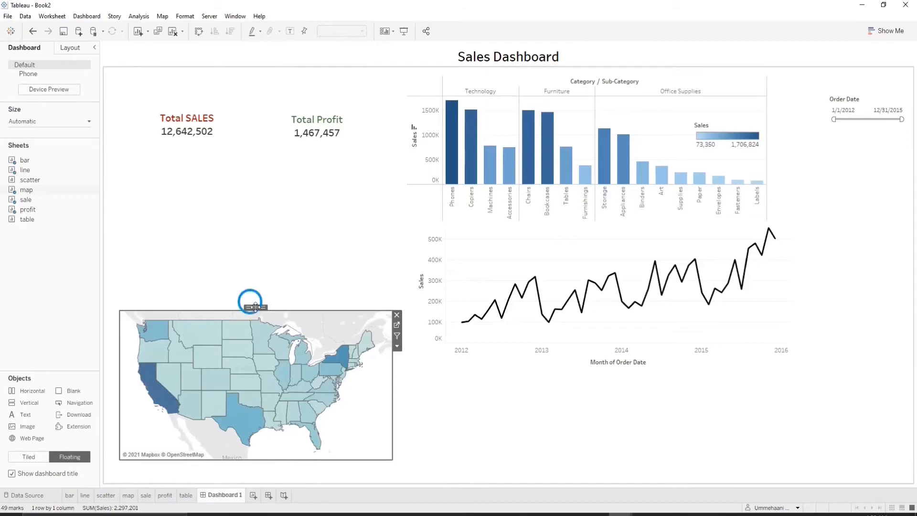
drag(255, 307, 258, 321)
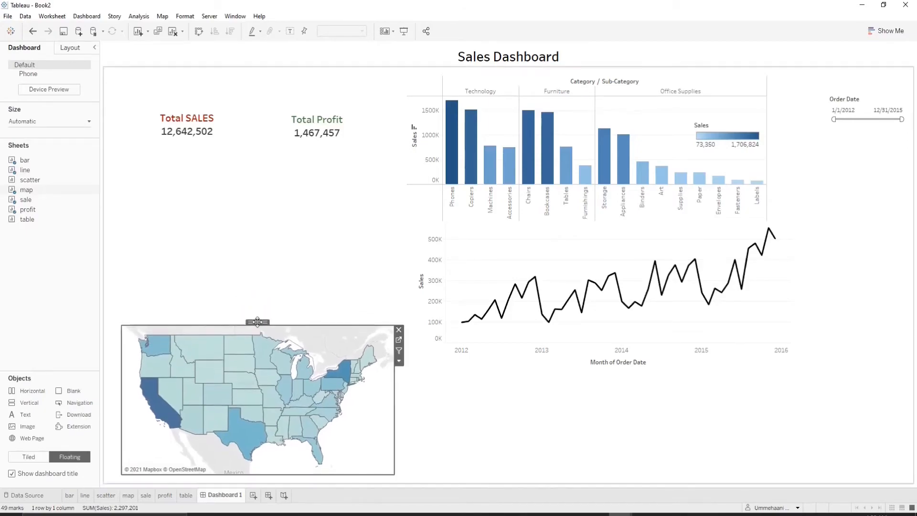
Place the scatter sheet below the line chart and move its Segment colour legend and Segment filter under the Order Date filter
click(42, 183)
drag(41, 183, 425, 366)
click(50, 183)
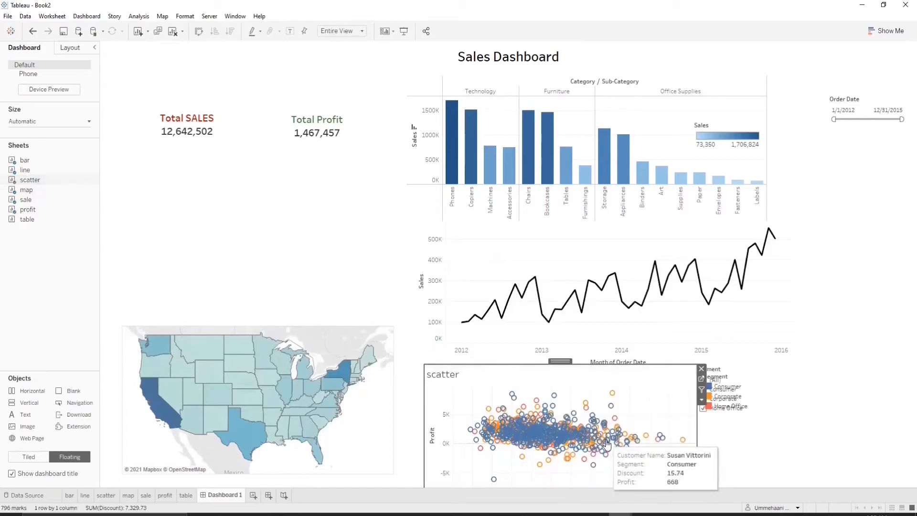
click(718, 407)
drag(730, 365, 833, 208)
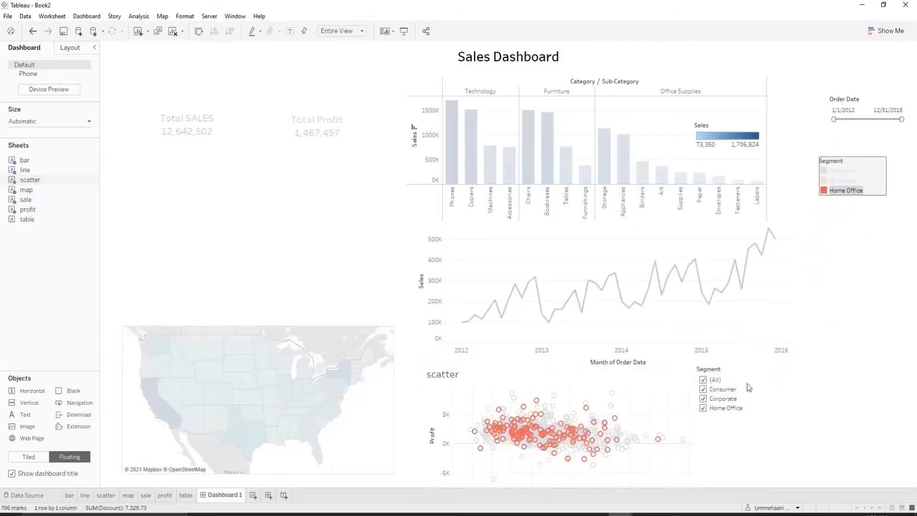
drag(731, 361, 840, 223)
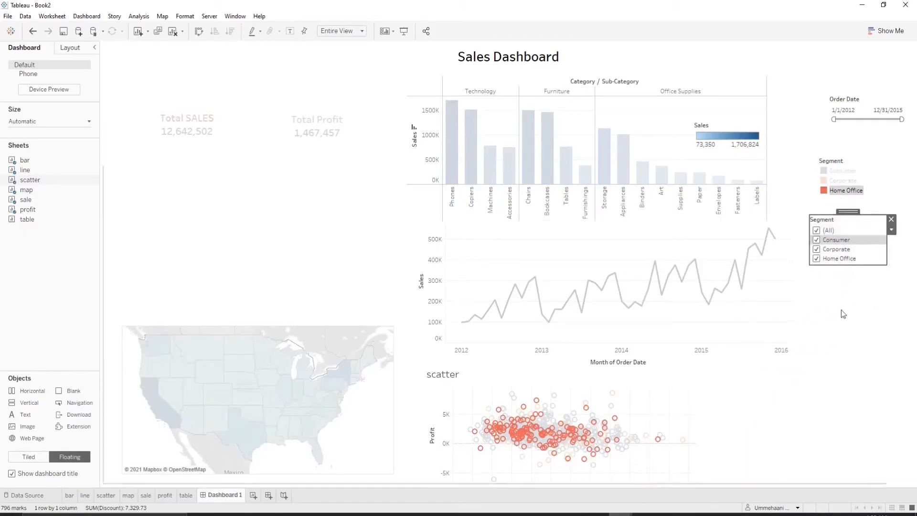
click(654, 385)
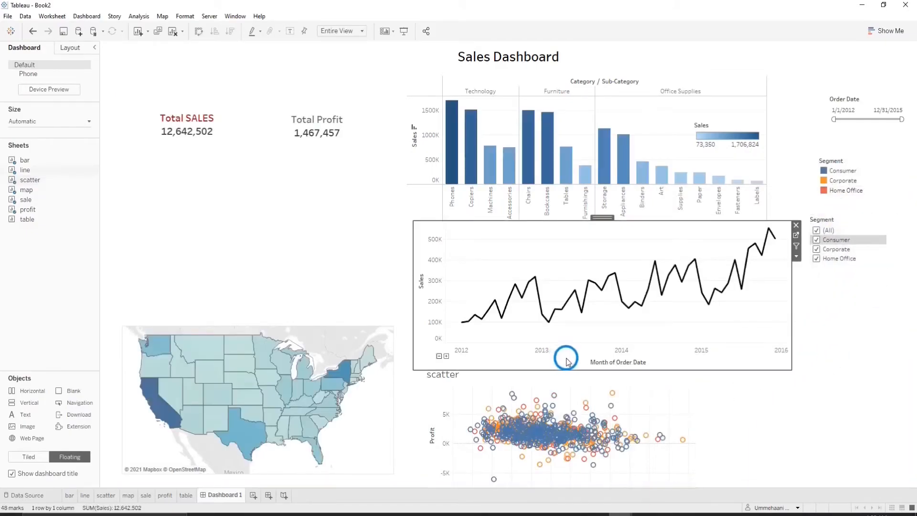
Hide the scatter sheet's title and widen the scatter plot to about the line chart's width
right_click(480, 375)
click(503, 402)
drag(556, 361, 549, 365)
drag(691, 443, 832, 444)
Shorten the bar and line charts and move the line and scatter charts up so the scatter's Discount axis fits the dashboard
click(610, 229)
click(603, 216)
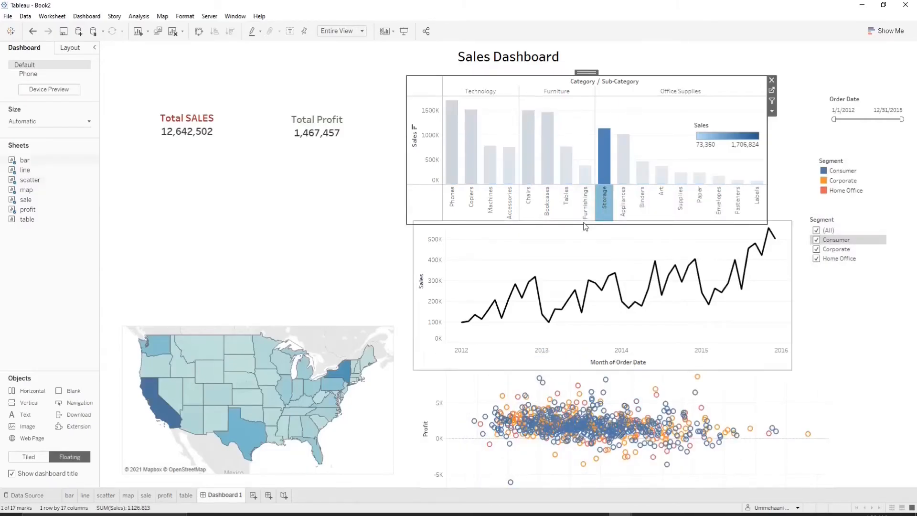
click(382, 207)
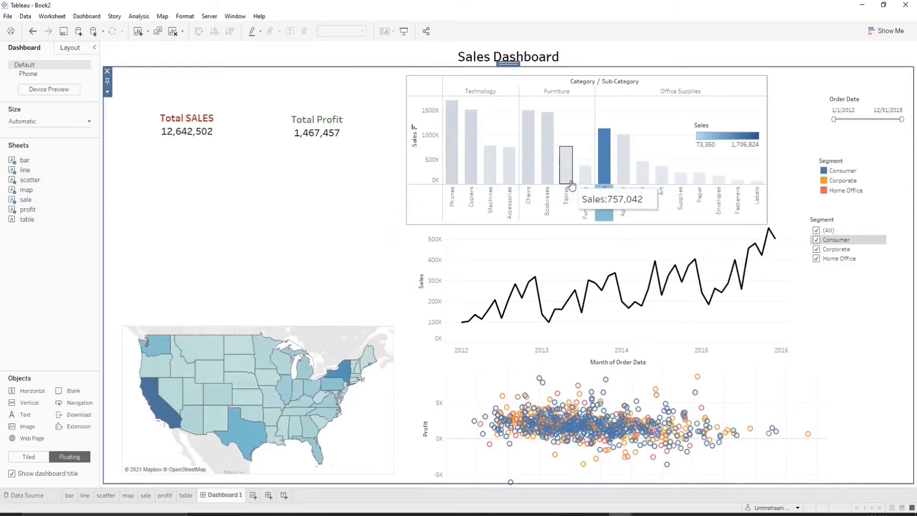
click(413, 222)
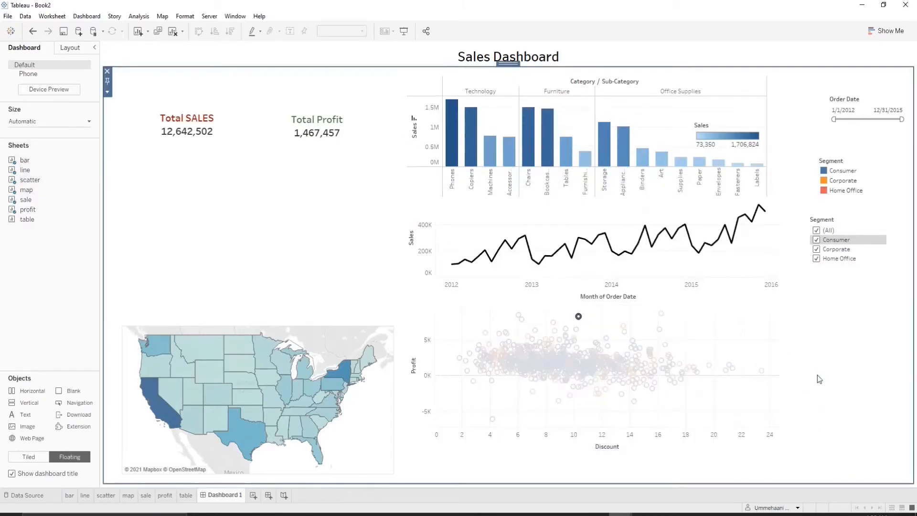
Place the table sheet between the KPI tiles and the map, extend it down to the map, and hide its title
click(312, 387)
click(219, 255)
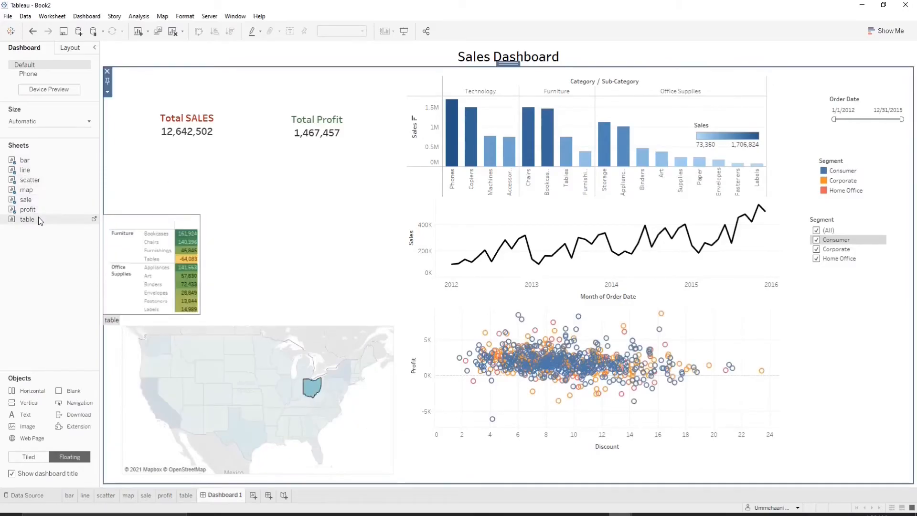
drag(40, 220, 297, 218)
drag(323, 301, 323, 326)
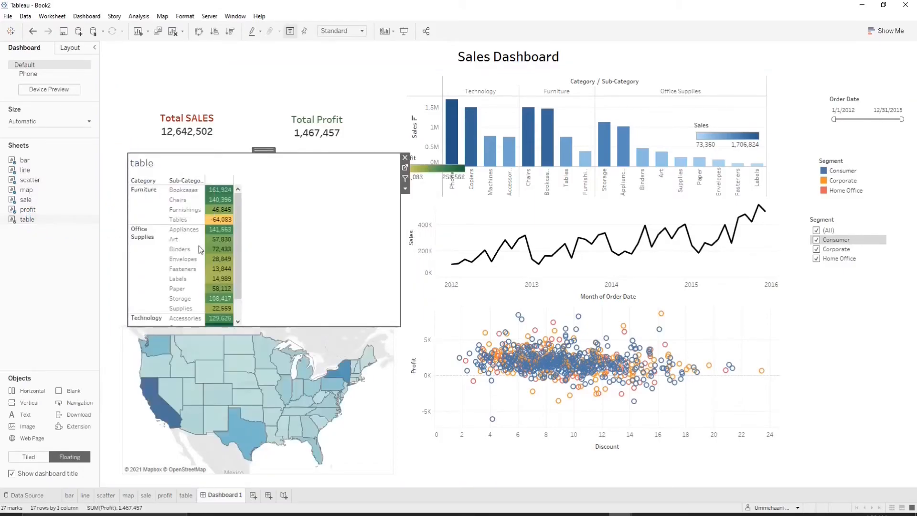
Move the Total SALES and Total Profit tiles up to sit level above the profit table
click(186, 91)
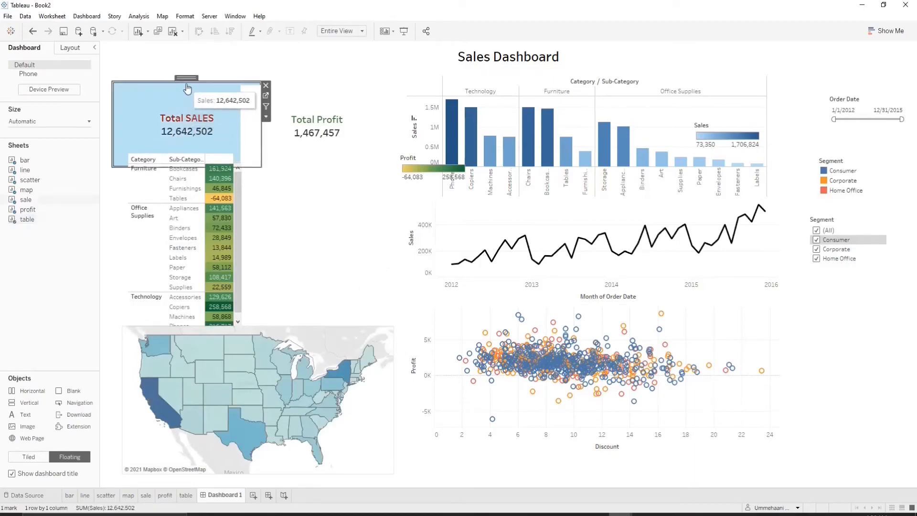
drag(186, 78, 184, 46)
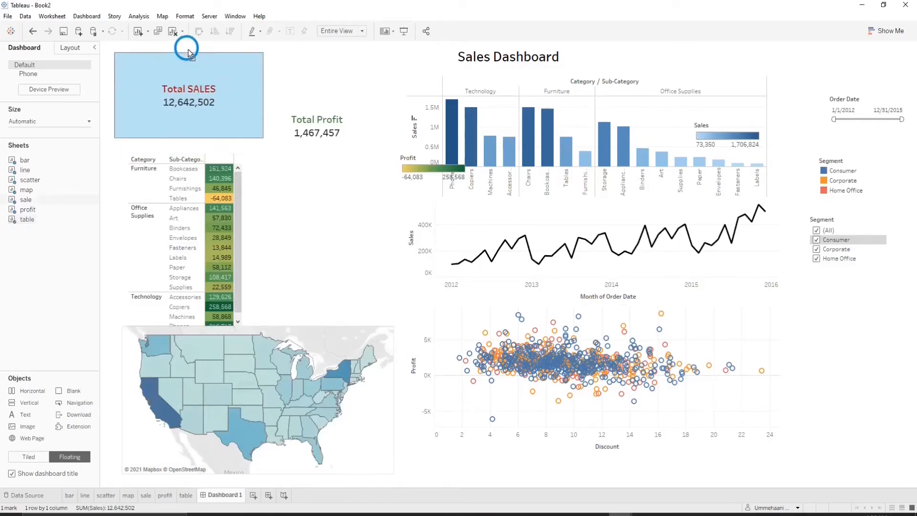
click(319, 102)
click(319, 68)
click(317, 91)
drag(316, 82, 316, 72)
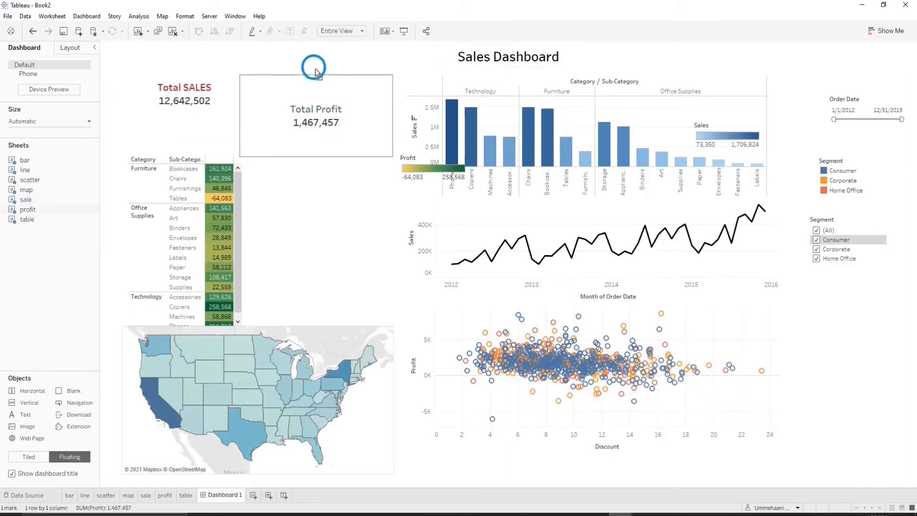
Move the profit table up under the KPI tiles, place the Profit colour legend beside it, and fit the map below it
click(220, 169)
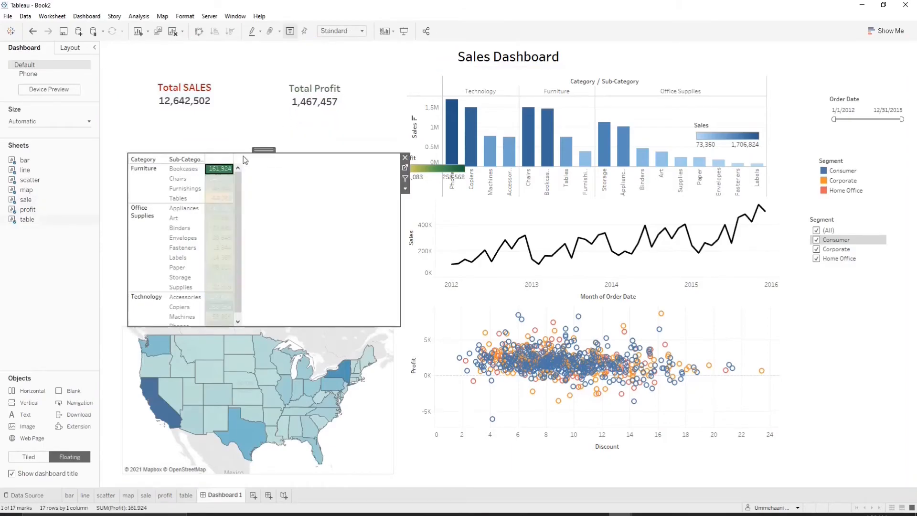
drag(287, 138, 318, 117)
drag(431, 221, 287, 221)
drag(251, 305, 252, 323)
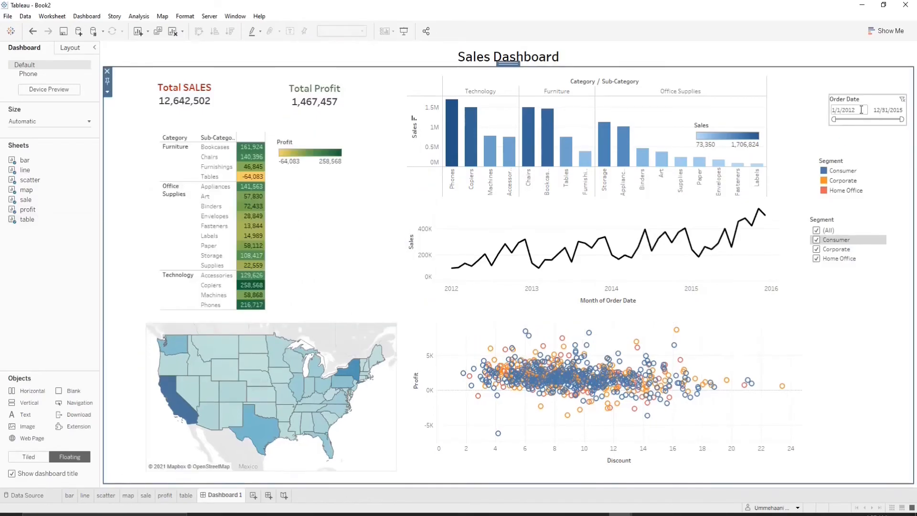
Move the Order Date filter up and widen it, then enlarge the Segment legend and stack it and the Segment filter beneath it
click(863, 101)
drag(861, 89, 850, 79)
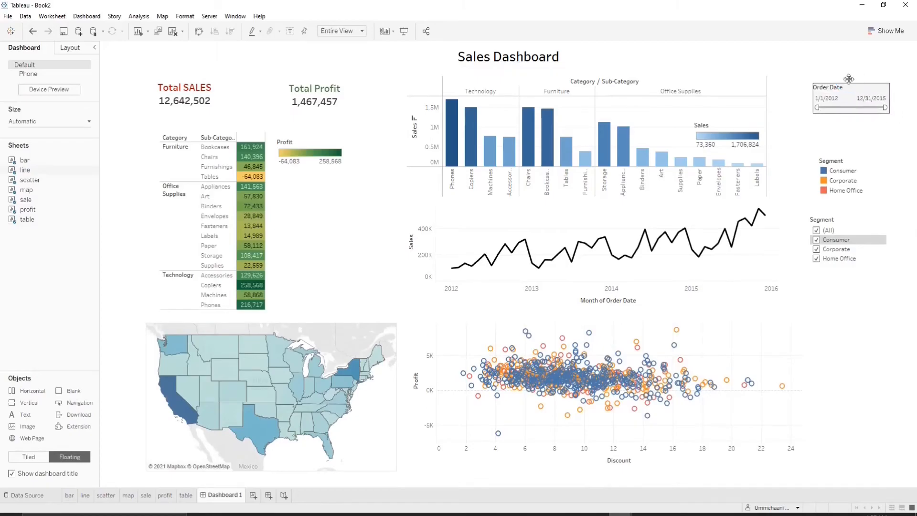
drag(888, 113, 902, 121)
click(883, 181)
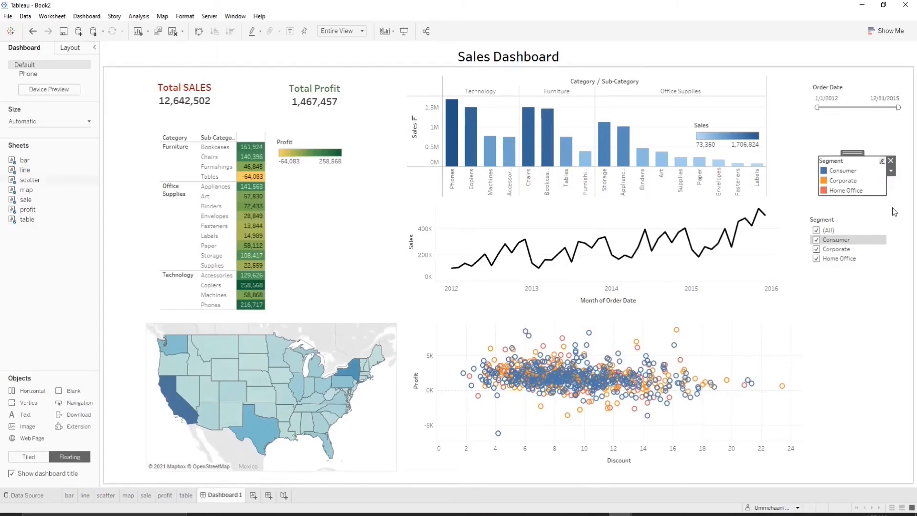
drag(884, 197, 900, 207)
drag(861, 153, 847, 239)
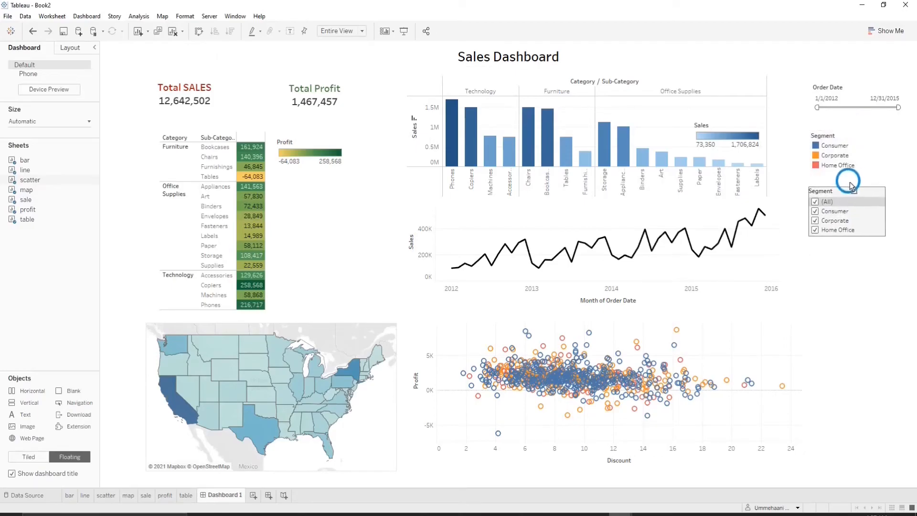
Retitle the Order Date filter as "Select Date Range"
click(840, 88)
double_click(840, 88)
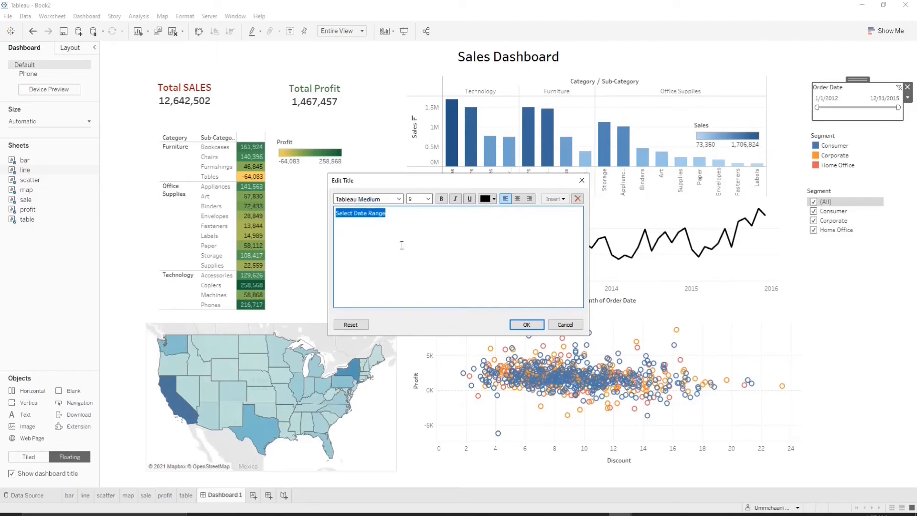
click(527, 326)
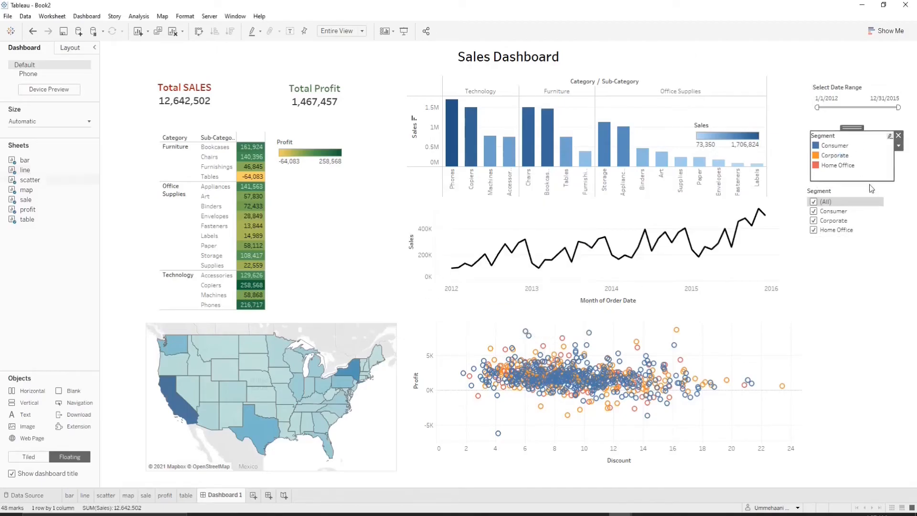
Retitle the Segment filter as "Select Segment"
click(872, 207)
click(888, 203)
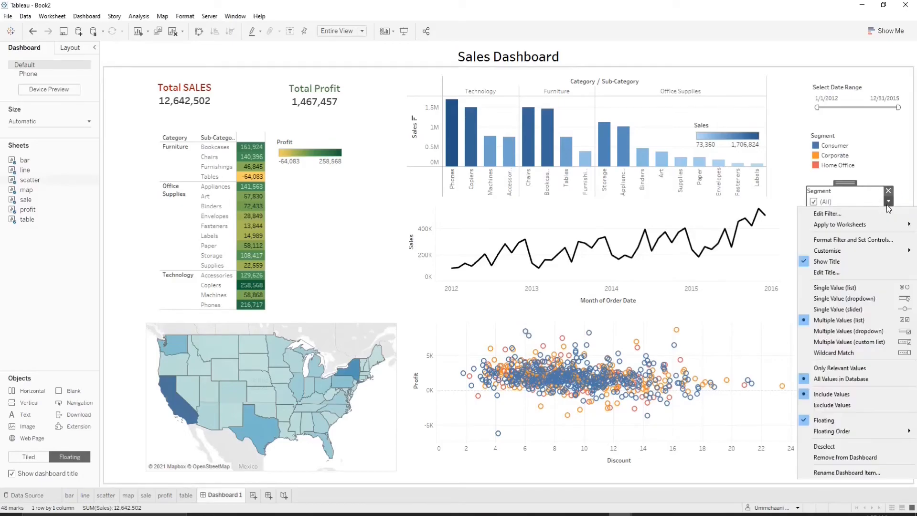
click(868, 193)
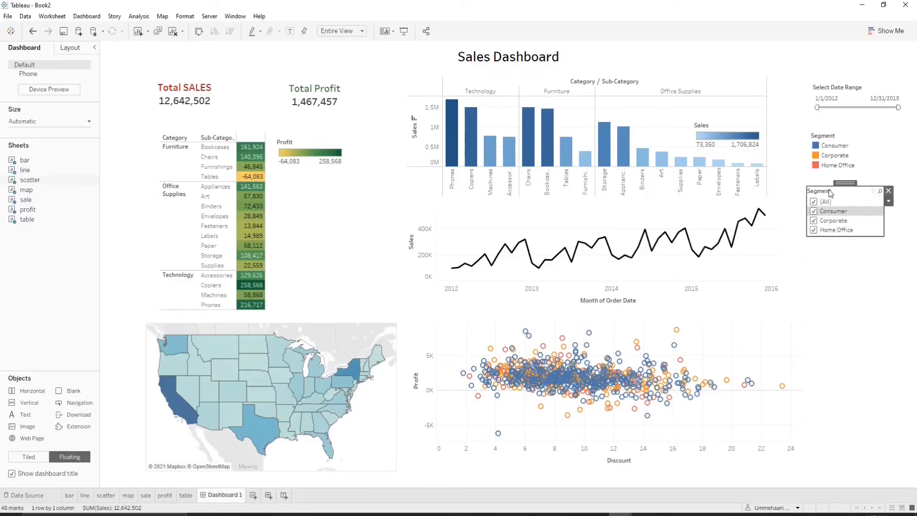
double_click(829, 191)
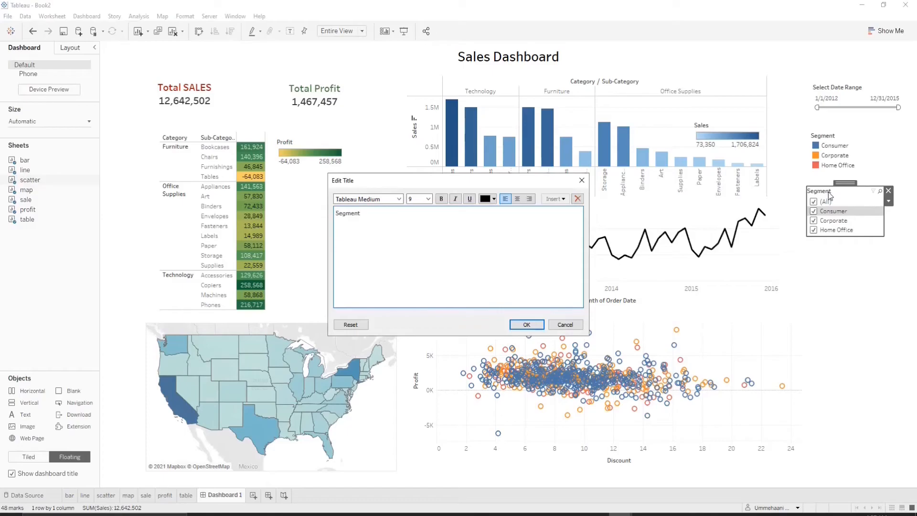
text(Select)
click(526, 324)
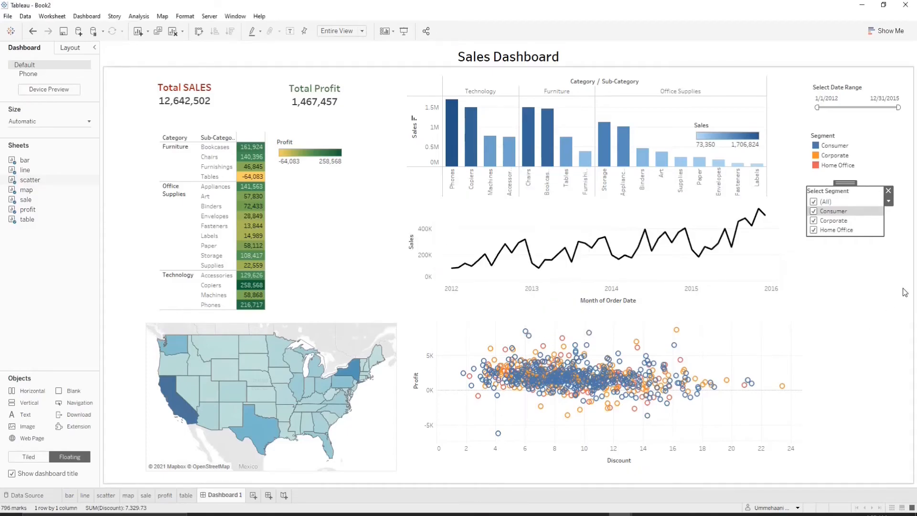
Test both filters by excluding and restoring Consumer and Home Office and by adjusting the start and end of the date range
click(814, 213)
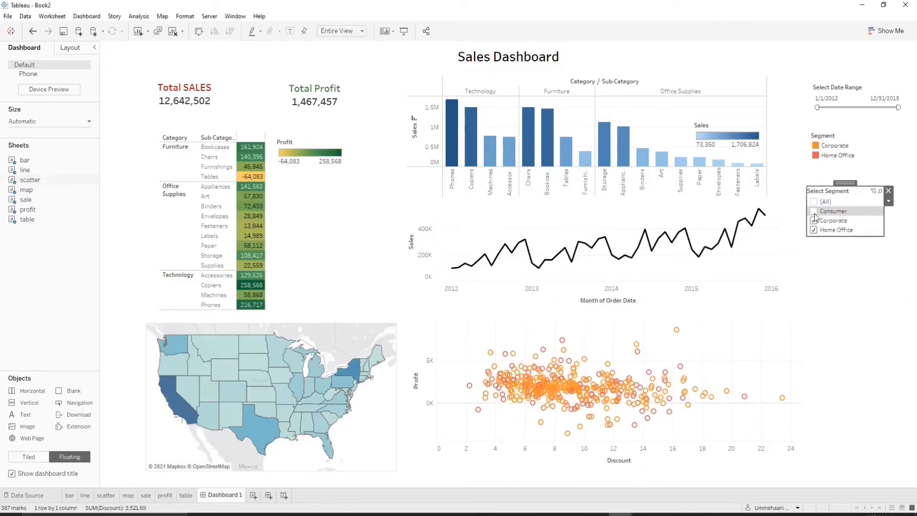
click(814, 211)
click(815, 229)
click(814, 230)
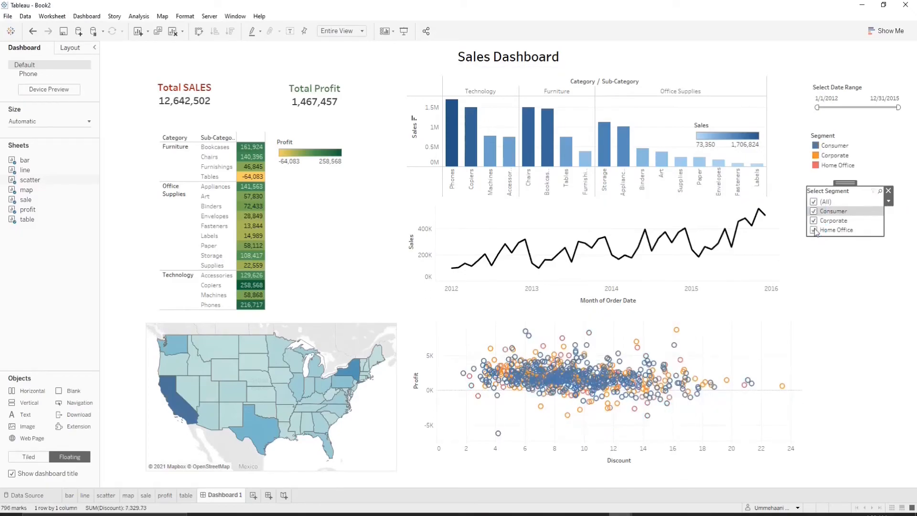
drag(818, 106, 844, 107)
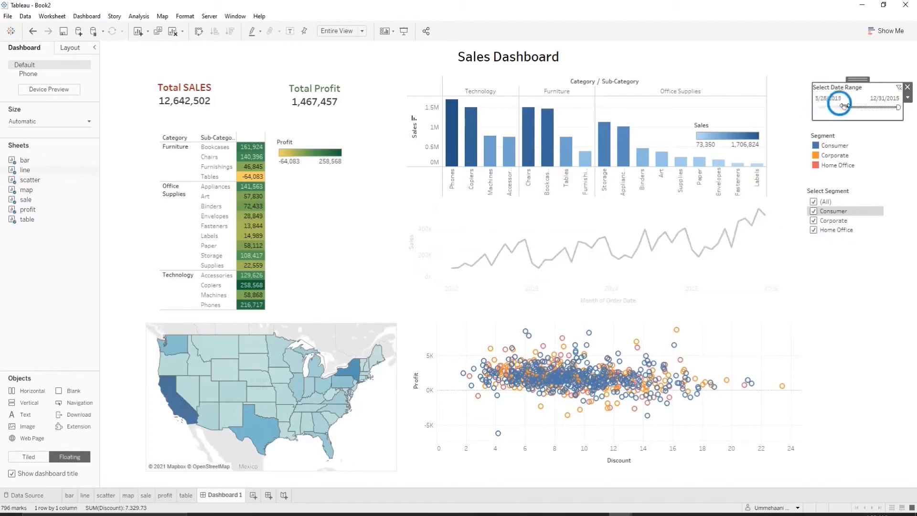
drag(903, 107, 823, 108)
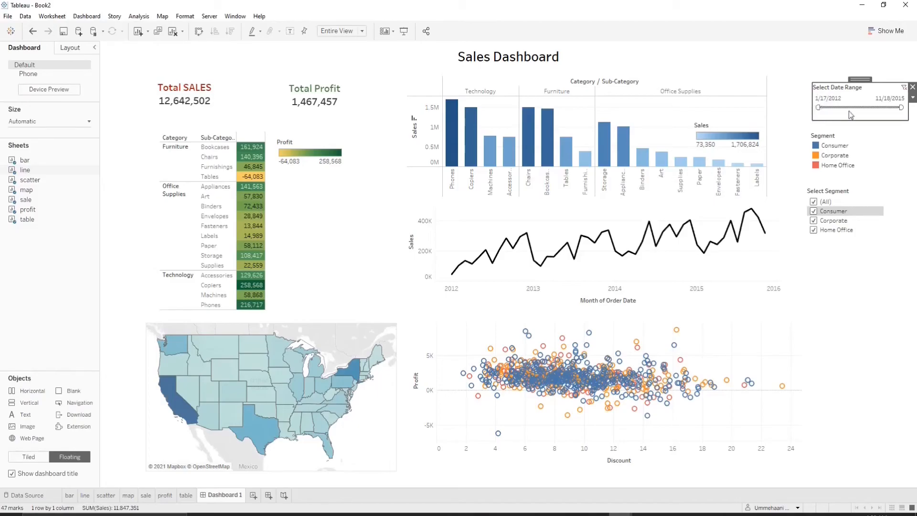
Shift the Select Date Range filter slightly towards the charts and apply it to all worksheets using this data source
drag(861, 78, 856, 76)
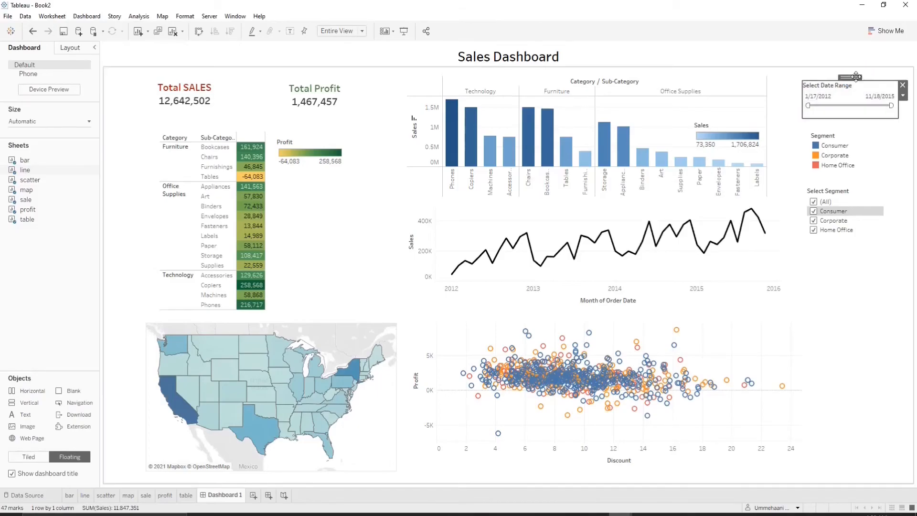
click(903, 97)
mouse_move(891, 121)
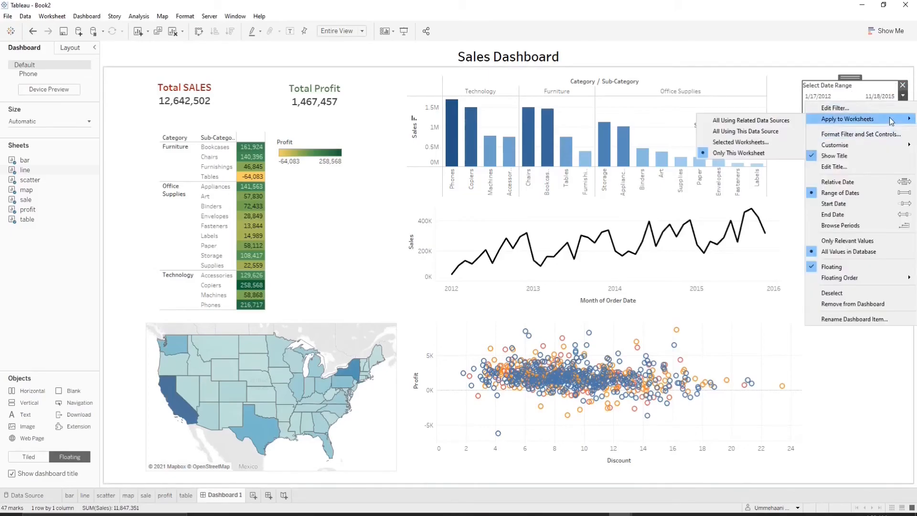
click(760, 132)
Narrow the date range to 4/9/2013–11/4/2014 and widen it back to 1/1/2012–12/5/2015
drag(808, 105, 833, 106)
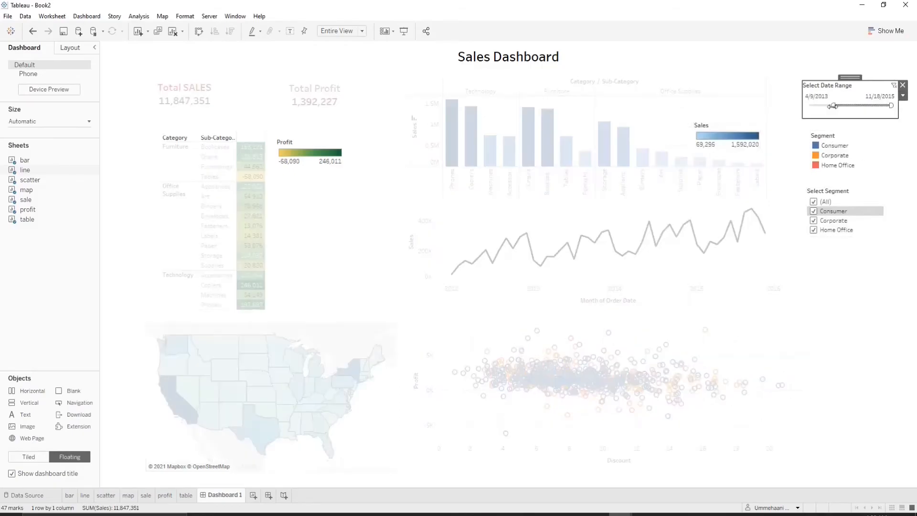
drag(891, 105, 870, 105)
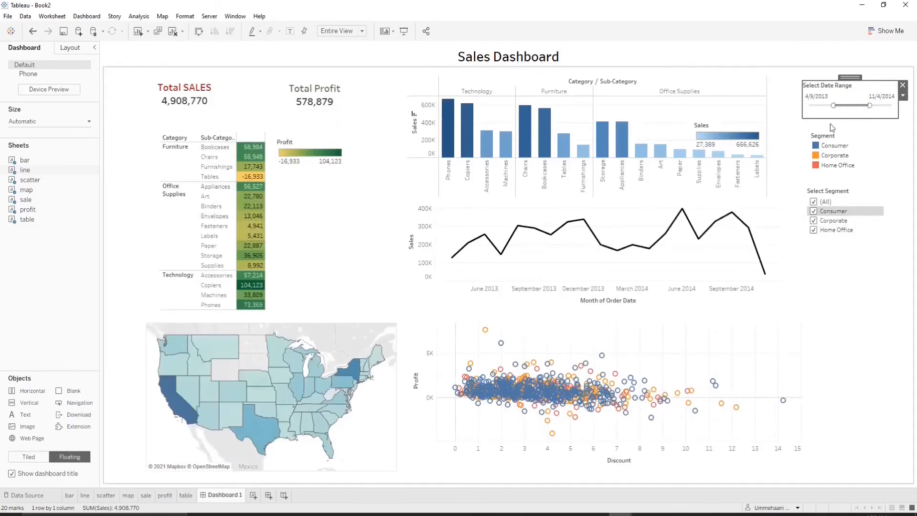
drag(834, 106, 807, 105)
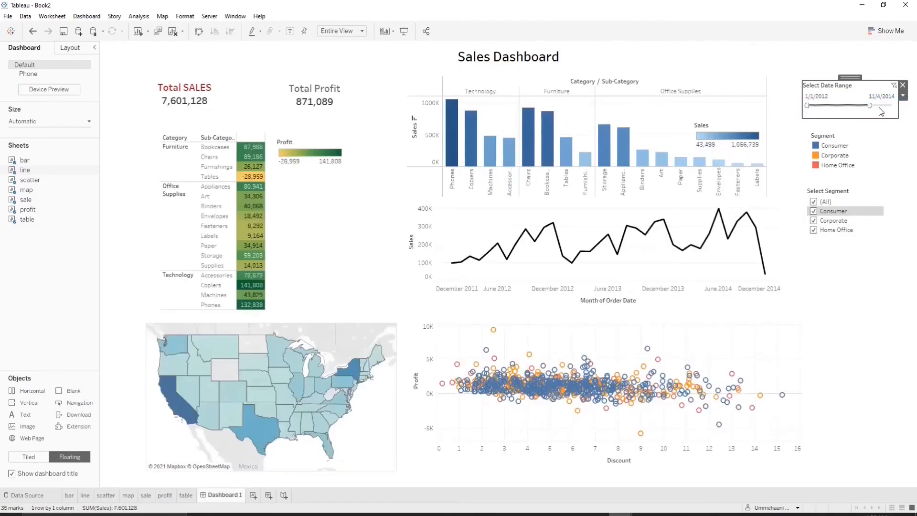
drag(871, 106, 891, 105)
Apply the Select Segment filter to all worksheets using this data source, and test it by showing only Home Office before restoring all segments
click(875, 188)
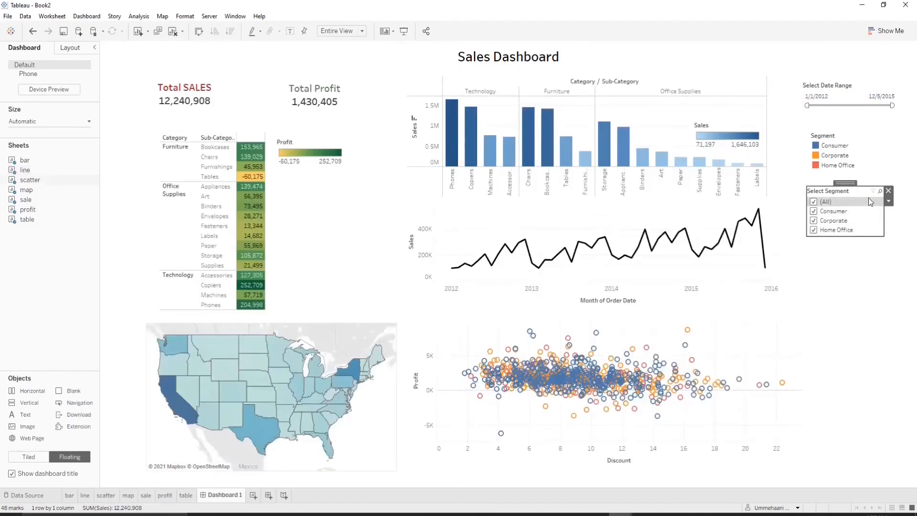
click(889, 204)
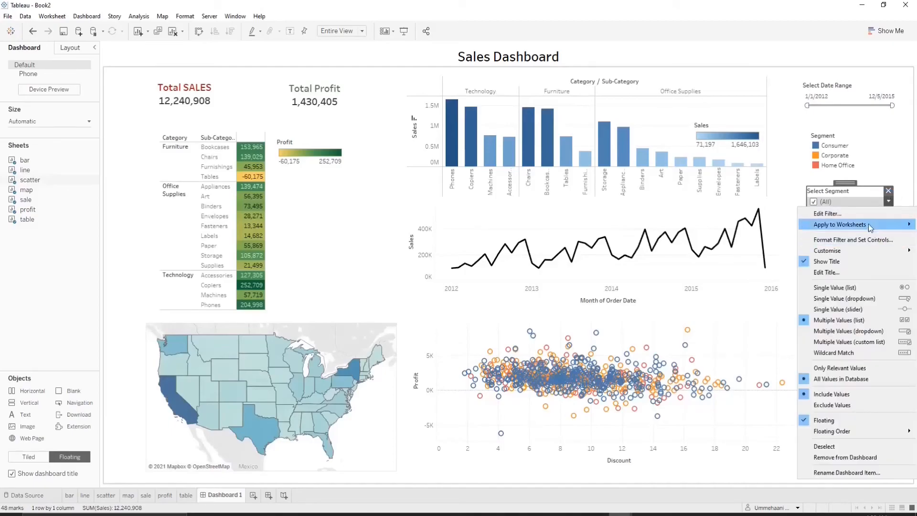
mouse_move(840, 224)
click(777, 239)
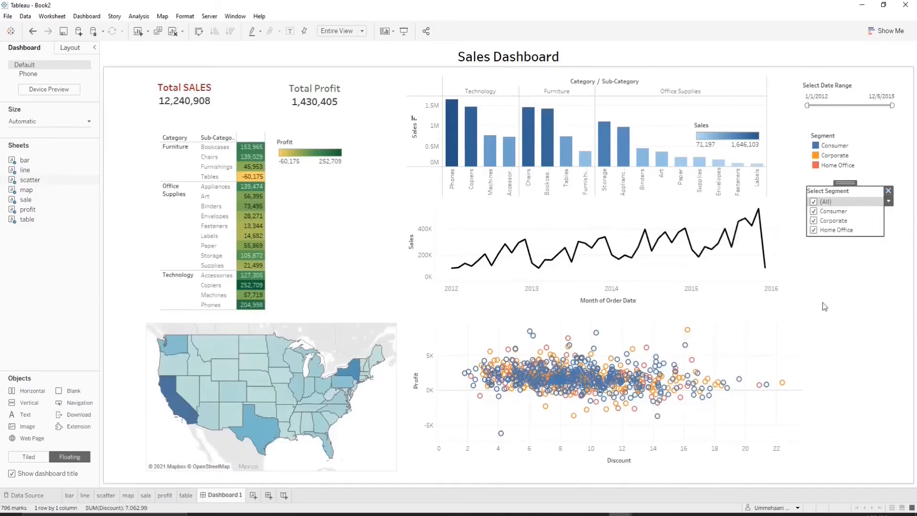
click(813, 212)
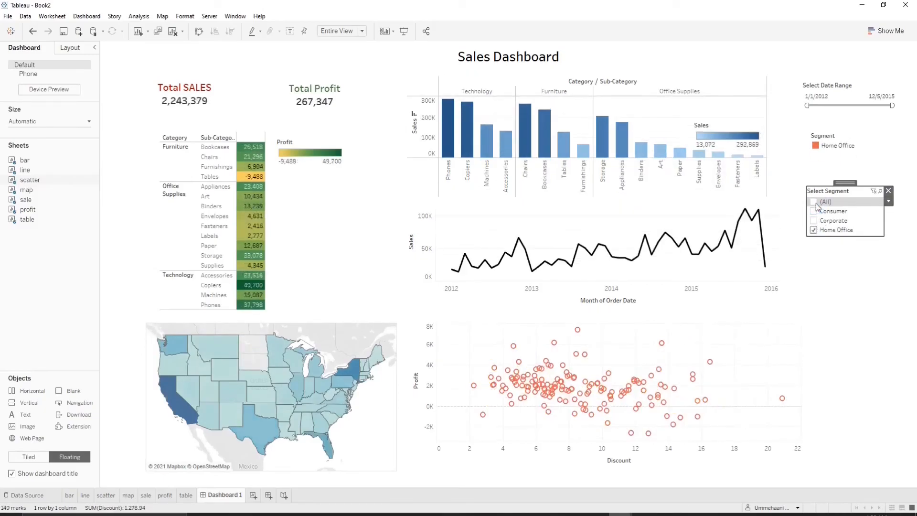
click(817, 202)
Switch to the "sales dashboard" workbook and examine how selecting Nebraska, Utah and Montana on the map filters its other charts
mouse_move(621, 513)
click(568, 480)
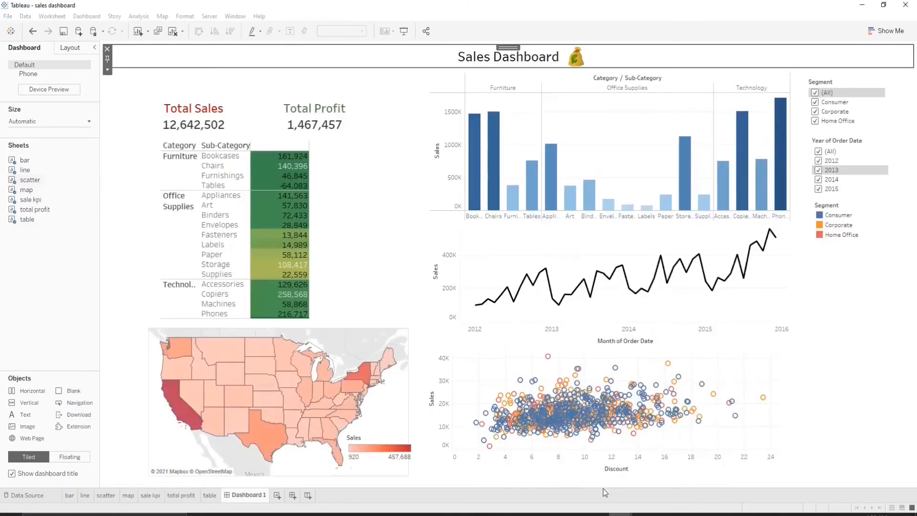
click(257, 394)
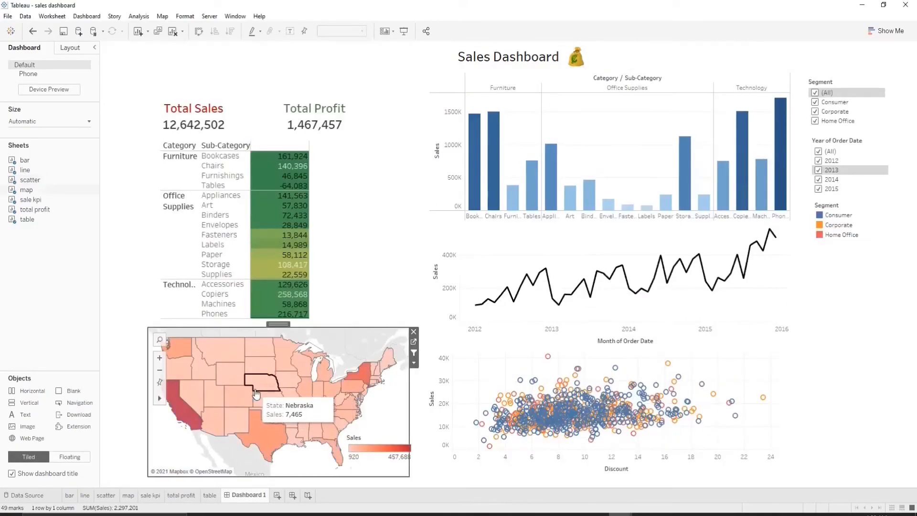
click(256, 393)
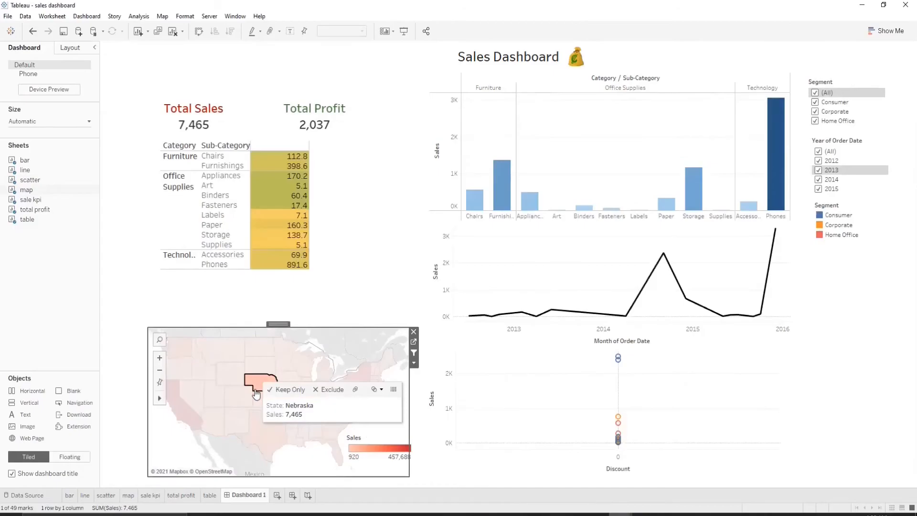
click(217, 395)
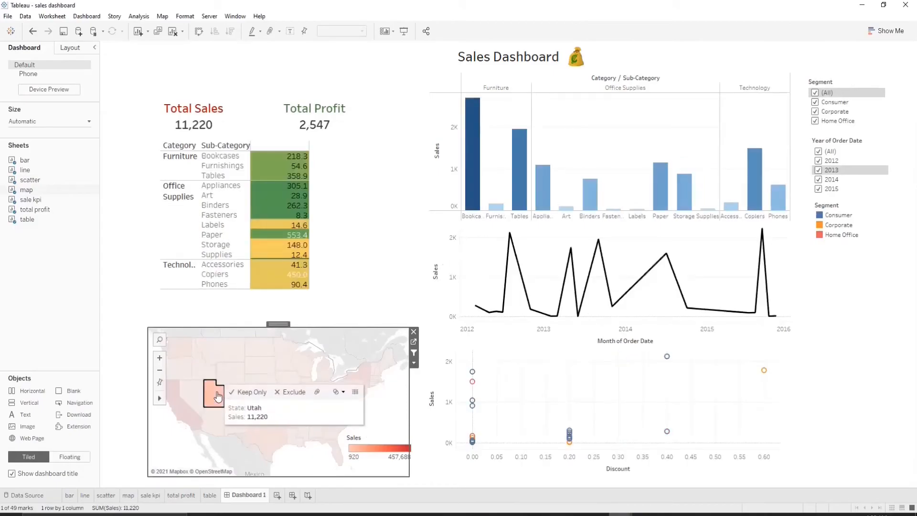
click(208, 346)
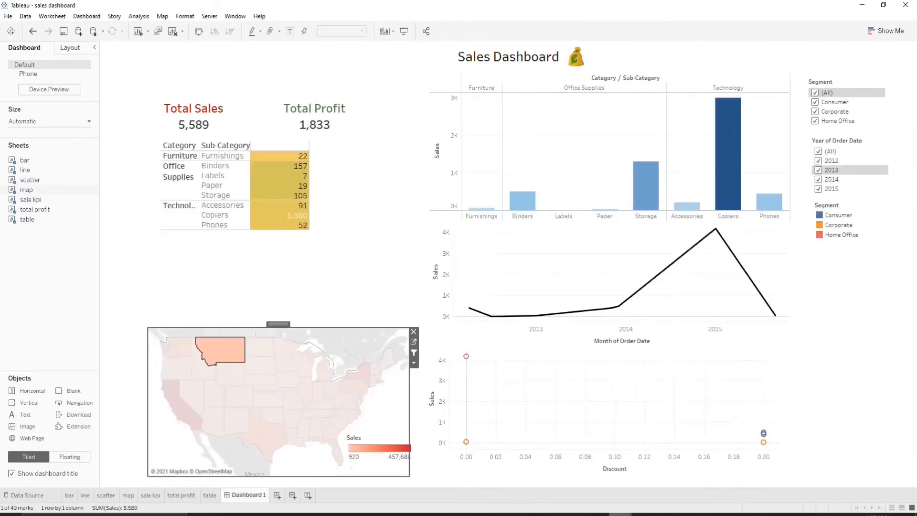
Switch back to the Book2 workbook and set the map sheet to be used as a filter for the dashboard
mouse_move(621, 514)
click(674, 477)
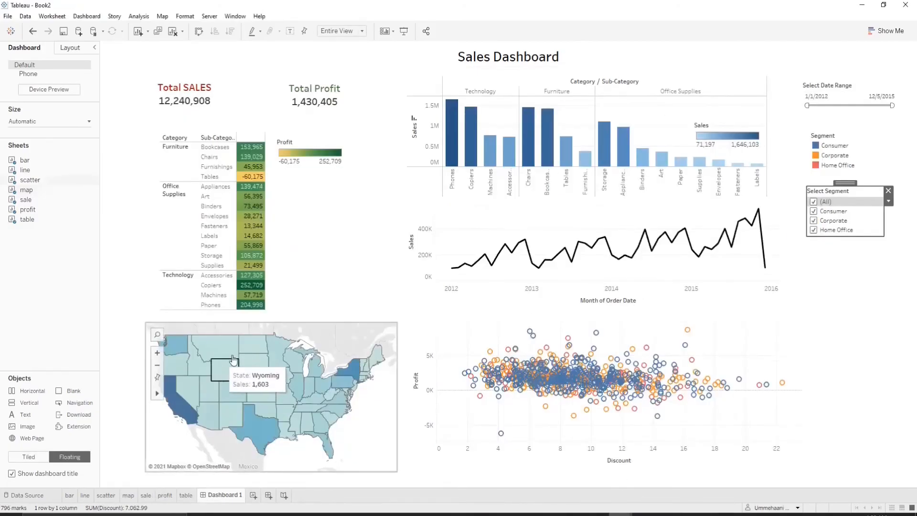
click(360, 328)
click(271, 318)
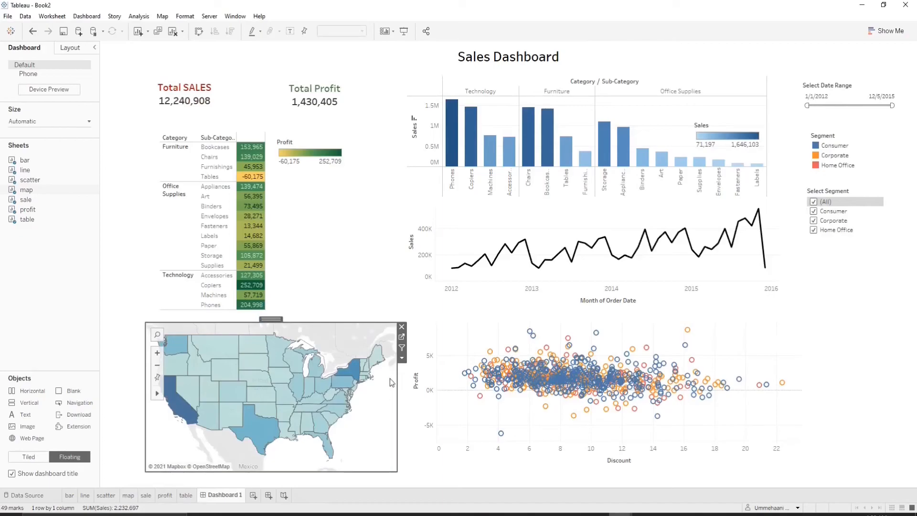
click(402, 348)
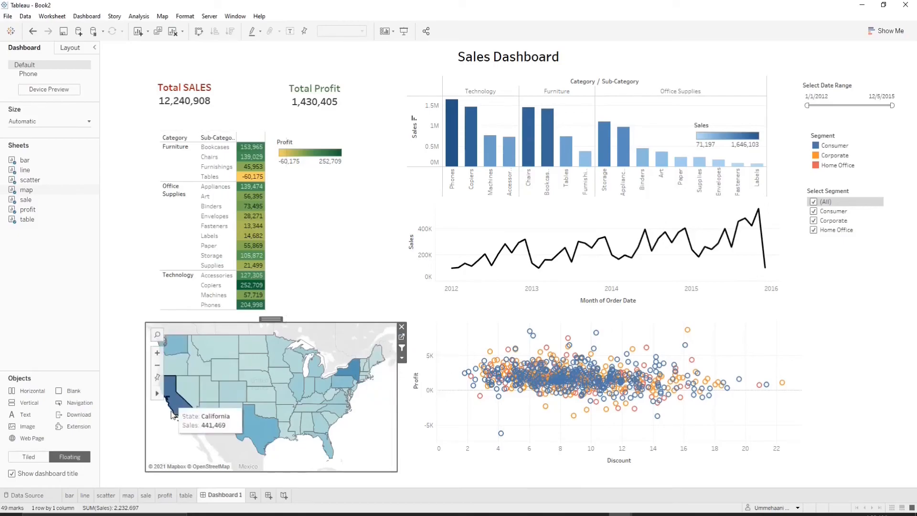
Test the map filter by selecting Texas and Wyoming, and clear the state selection
mouse_move(228, 358)
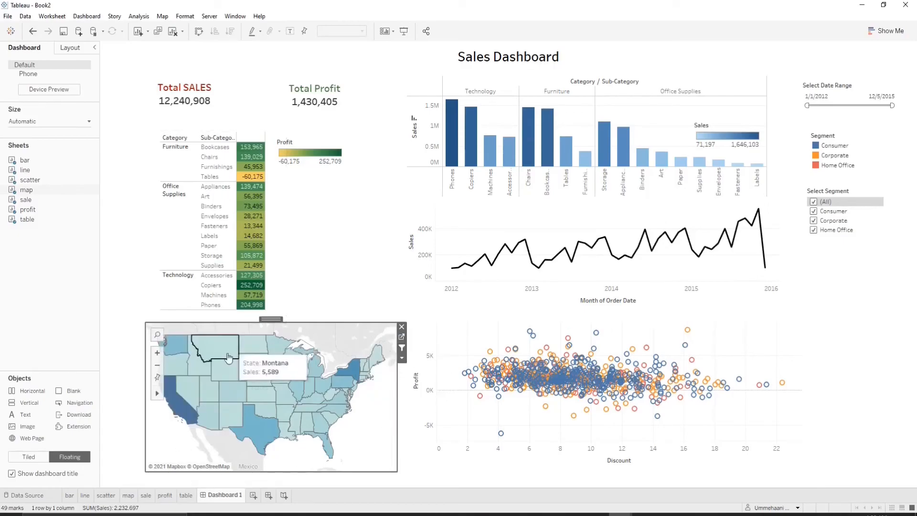
click(263, 425)
click(278, 354)
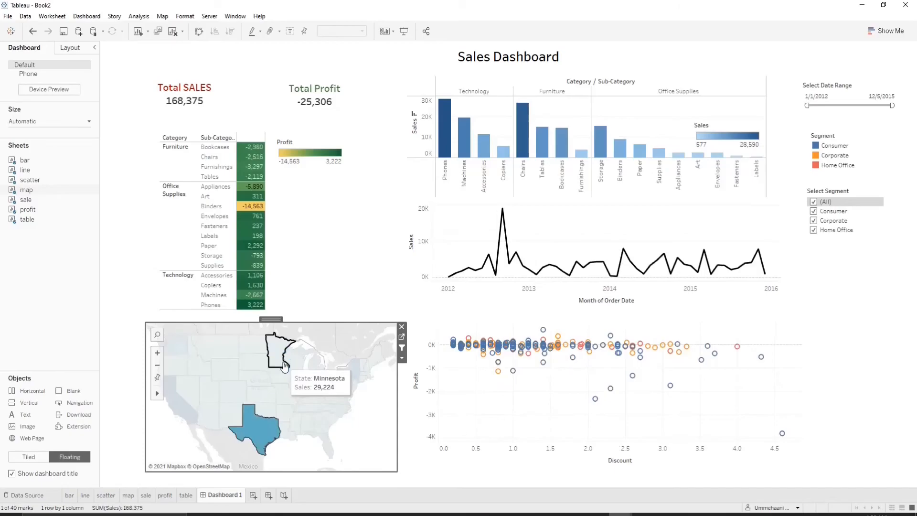
click(218, 380)
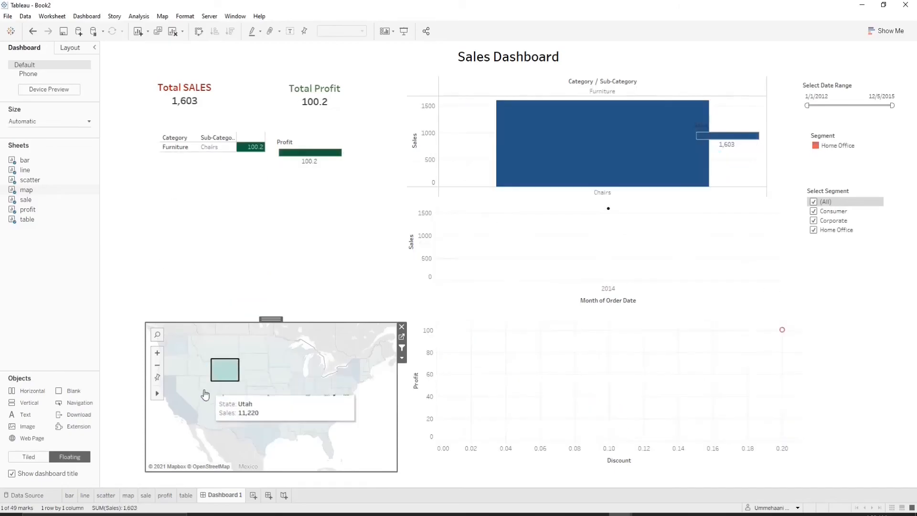
click(317, 326)
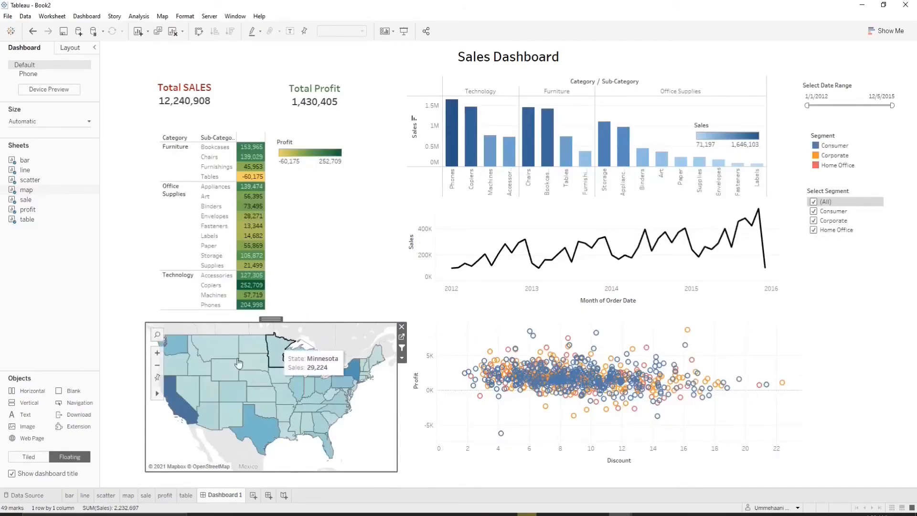
Show the map sheet's title on the dashboard and change it to "Select State" in bold
click(400, 360)
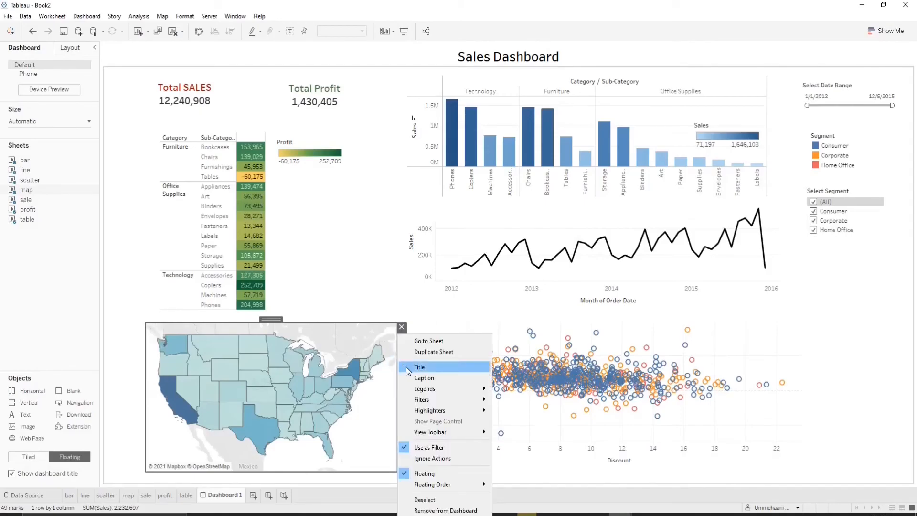
click(409, 371)
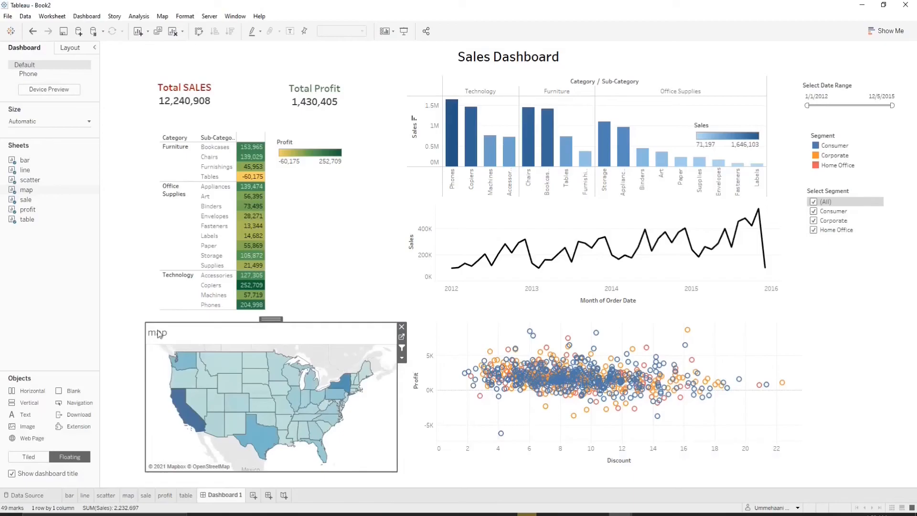
double_click(157, 333)
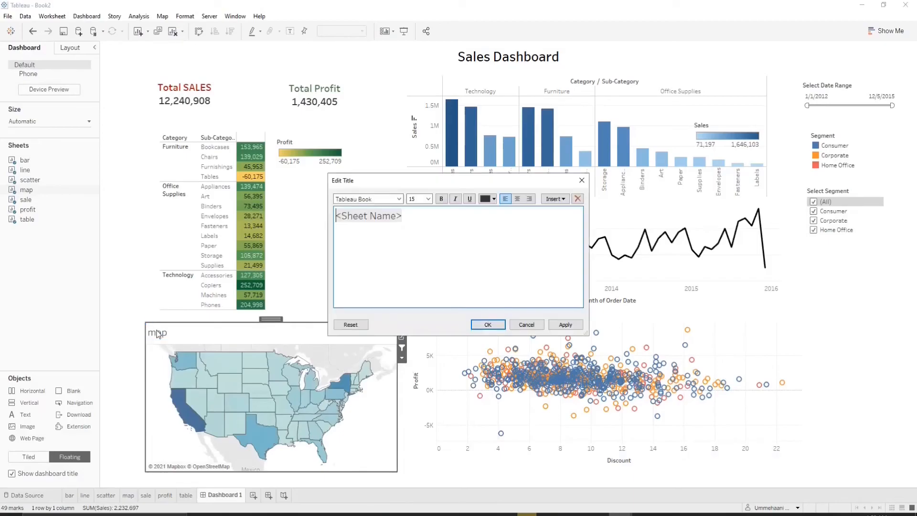
triple_click(354, 215)
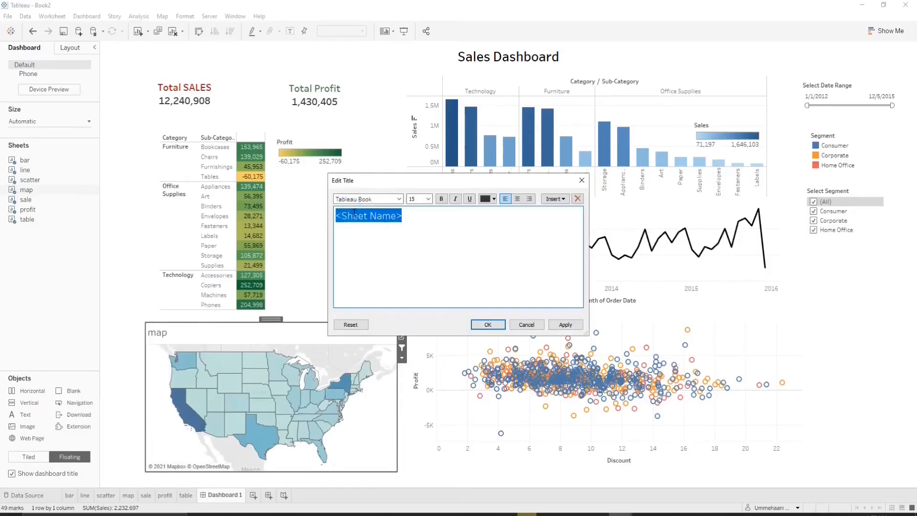
text(Select State)
triple_click(354, 215)
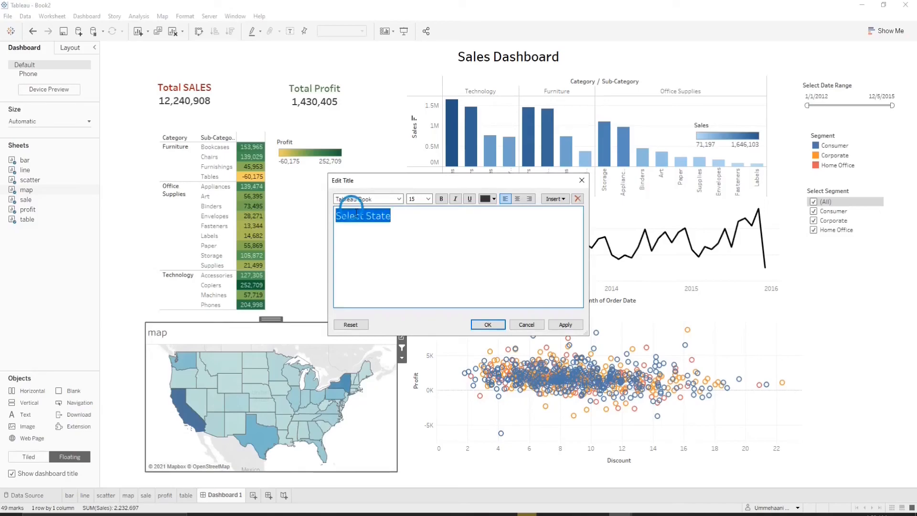
click(439, 199)
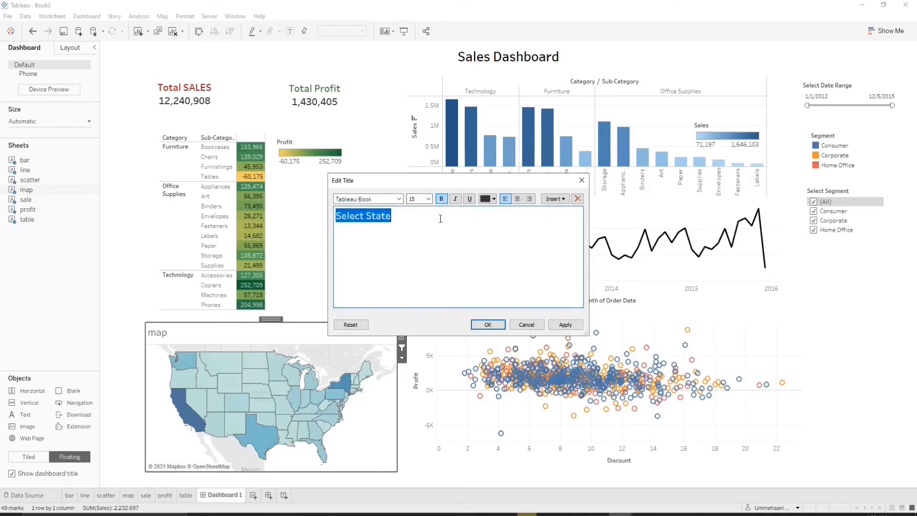
click(487, 325)
click(412, 457)
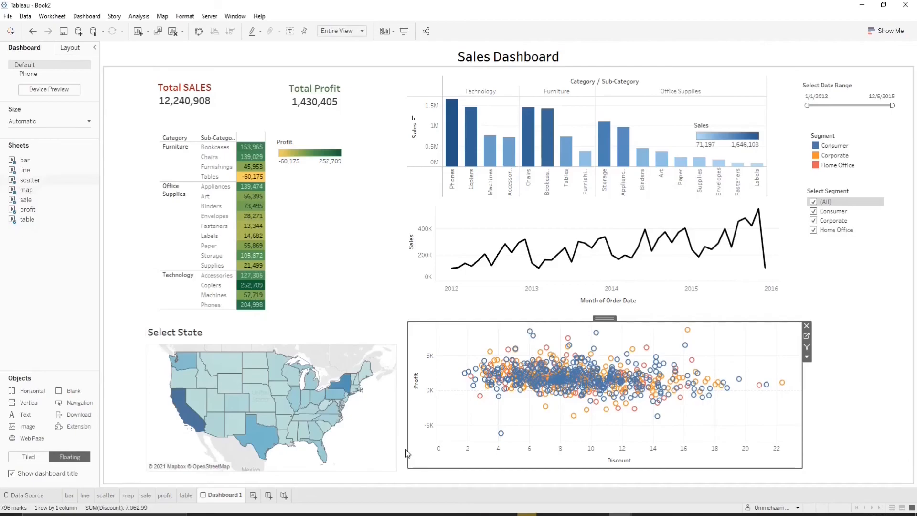
click(370, 254)
Insert the image money-576443_1280.png as a floating object, shrunk to icon size and placed beside the Sales Dashboard title
click(570, 57)
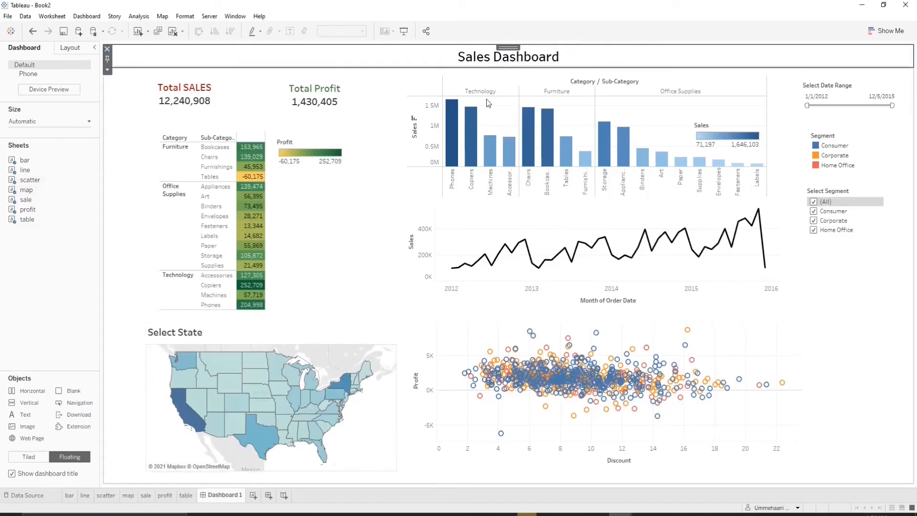
double_click(21, 430)
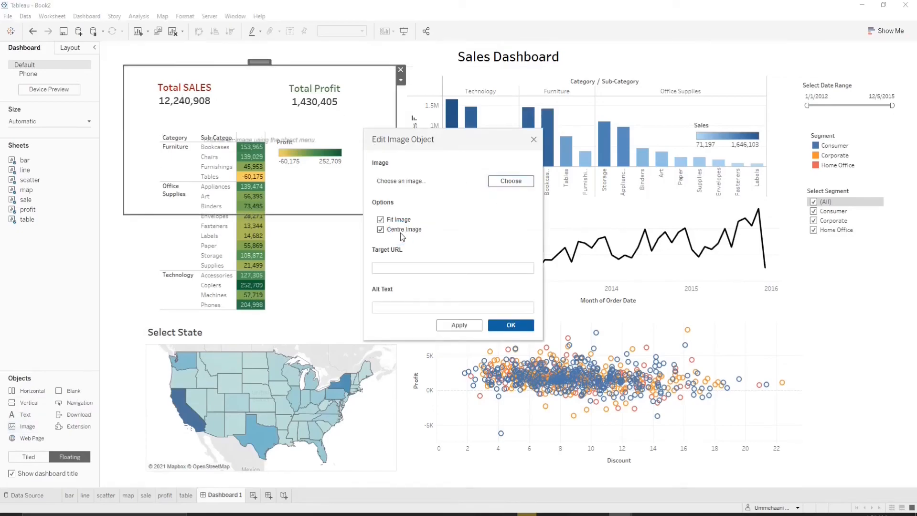
click(505, 183)
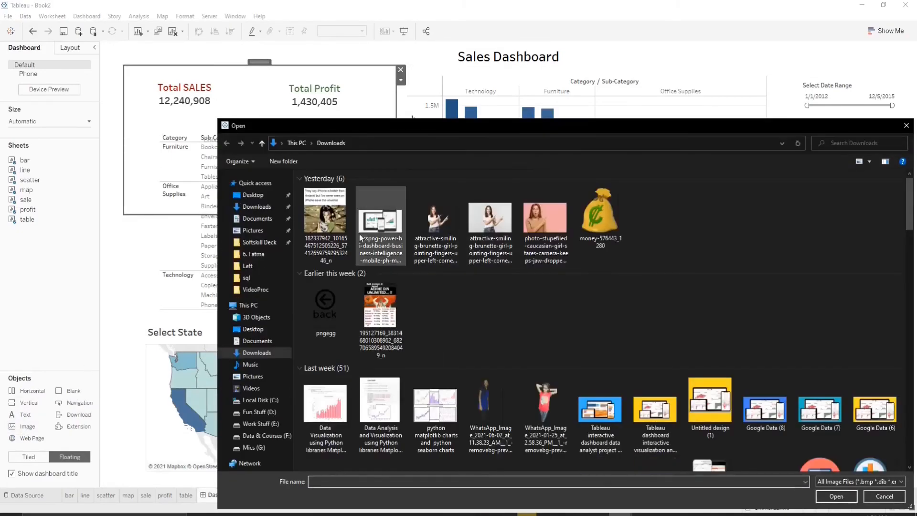
click(597, 222)
double_click(597, 222)
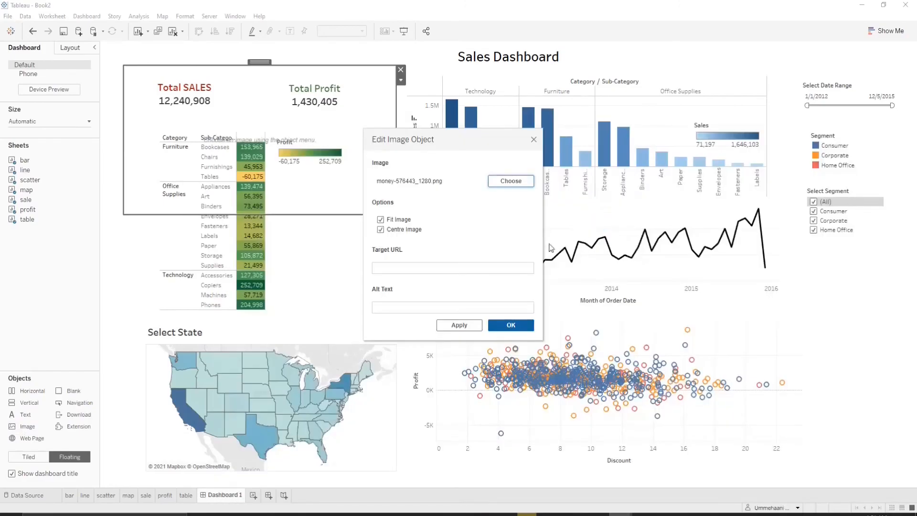
click(512, 324)
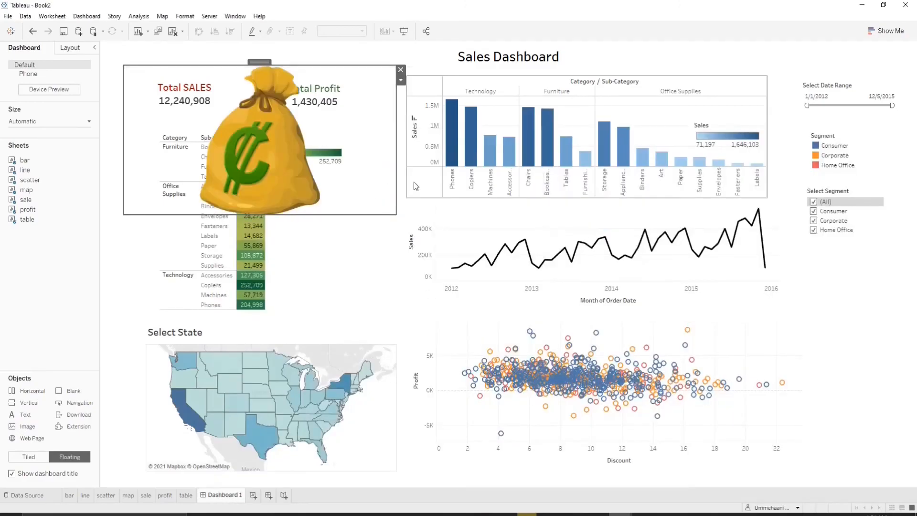
drag(397, 215, 181, 104)
drag(152, 65, 577, 48)
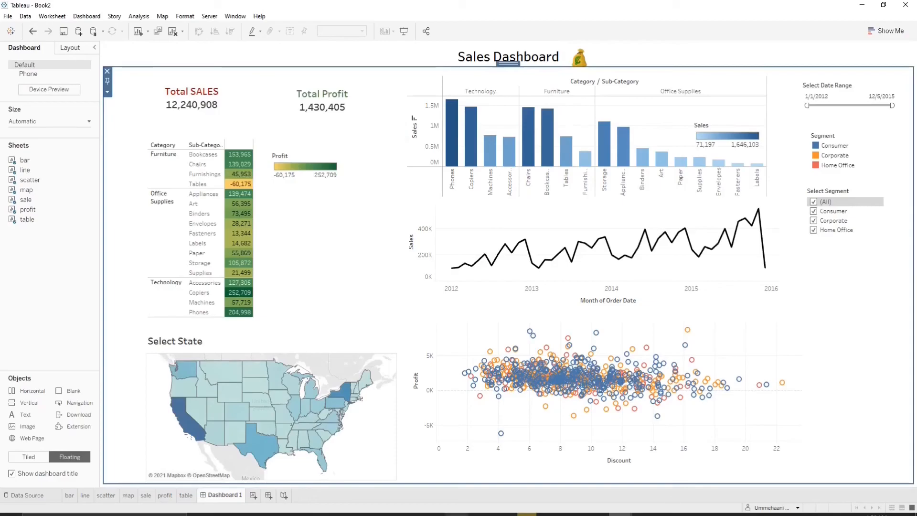
Switch the Orders data source from a live connection to an extract, saved as "order" in the Datasources folder
click(33, 497)
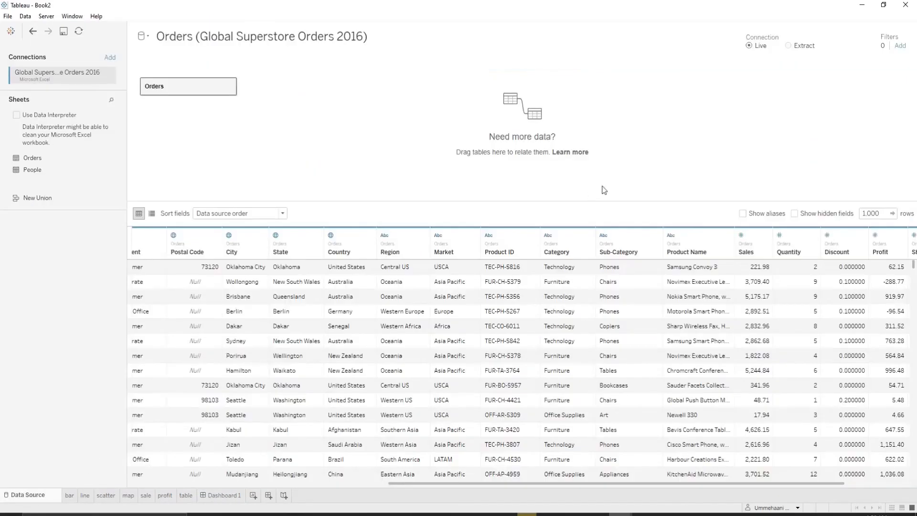
click(794, 47)
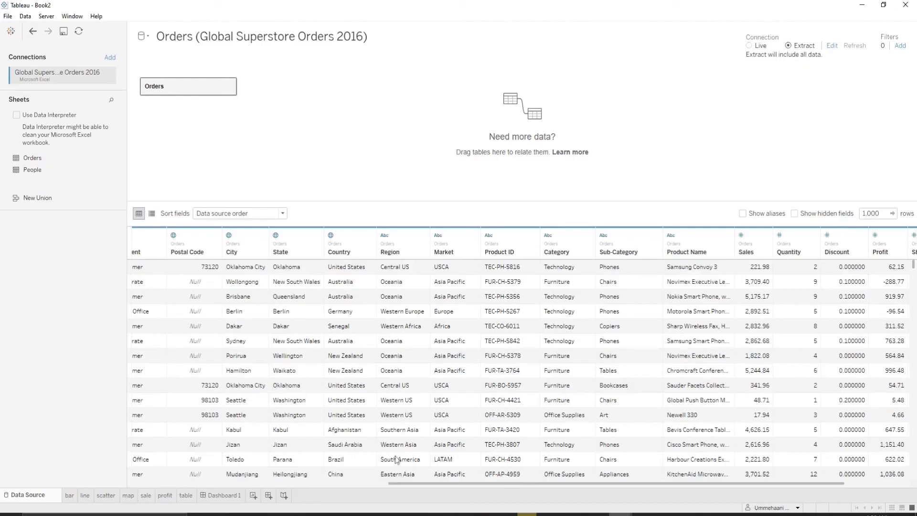
click(209, 499)
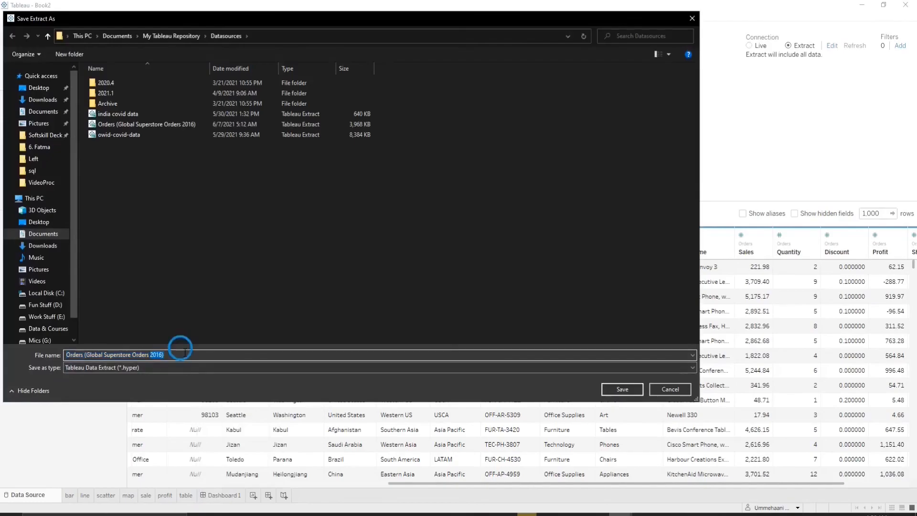
text(order)
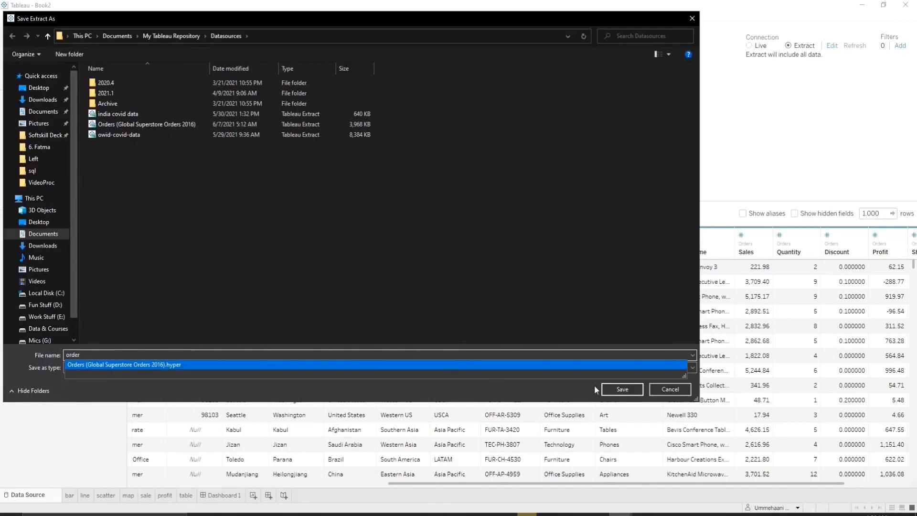
click(607, 388)
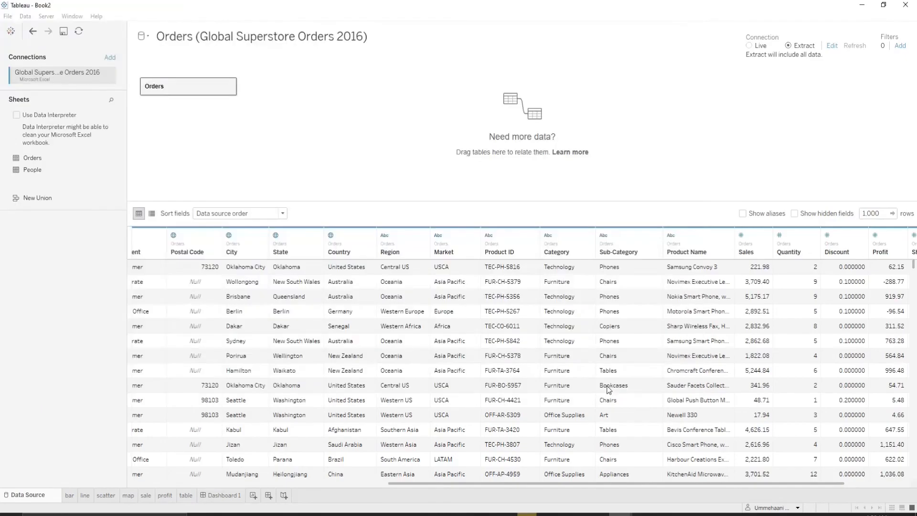
Publish the workbook containing Dashboard 1 to Tableau Public with the title "sales"
click(237, 496)
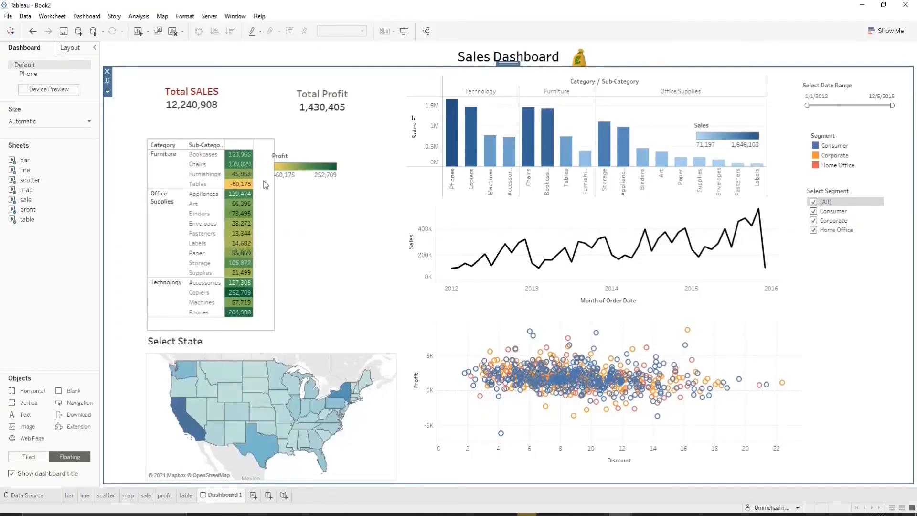
click(210, 16)
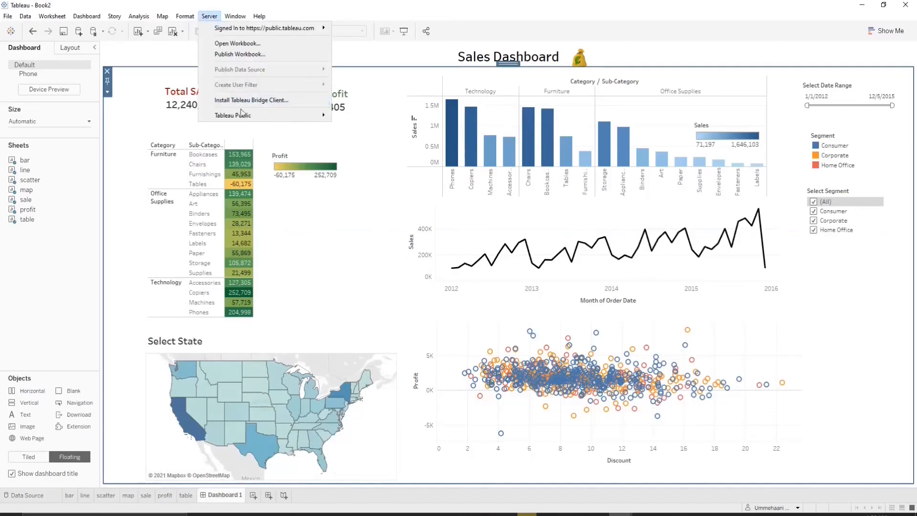
mouse_move(244, 117)
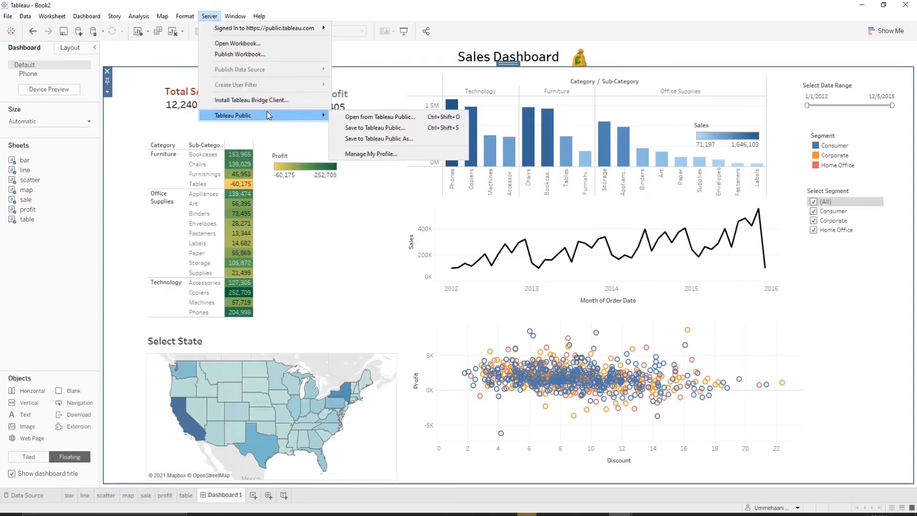
click(369, 138)
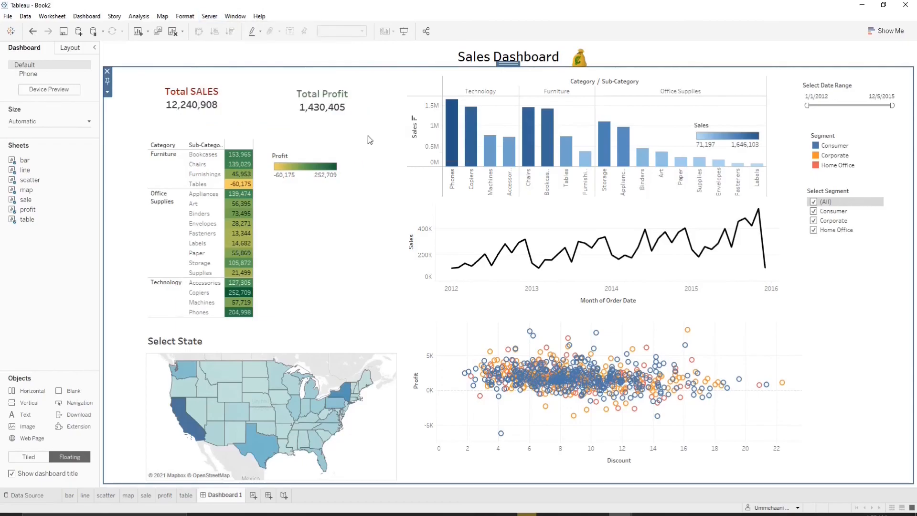
text(sales)
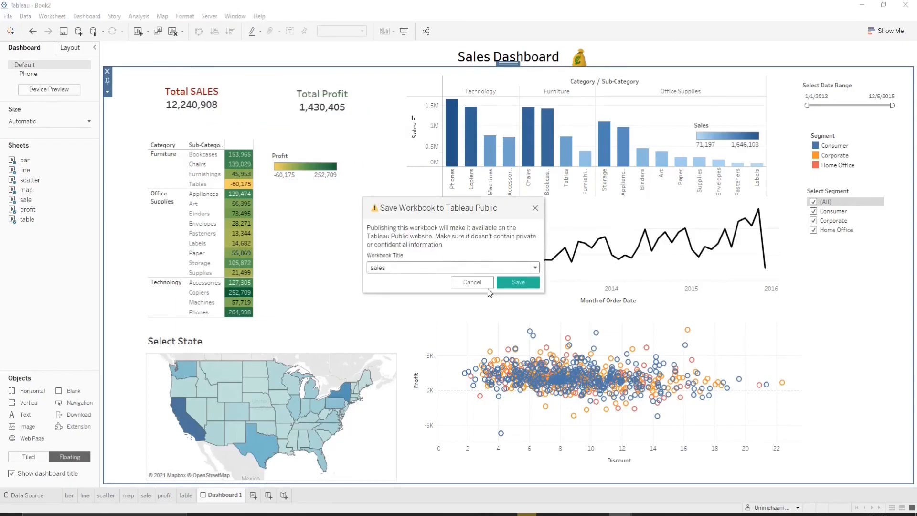
click(519, 283)
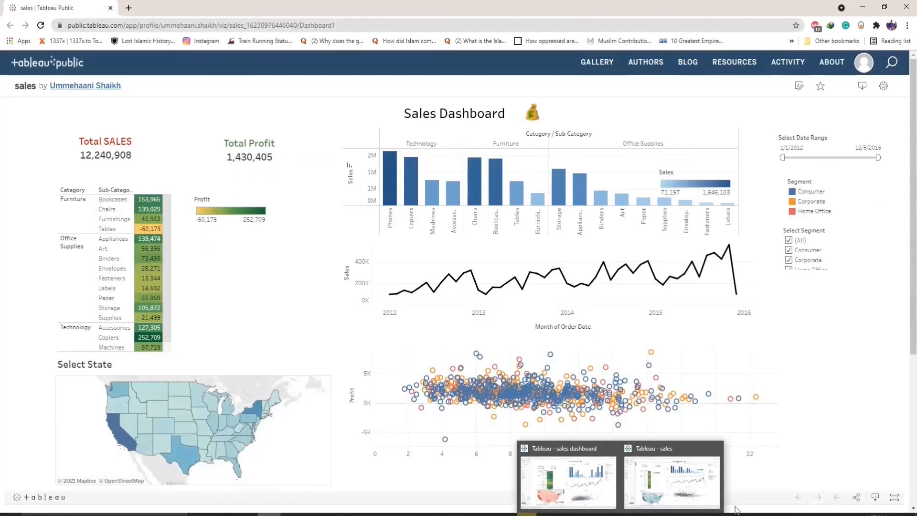
Test the published dashboard's filters with a 7/1/2013 start date and Consumer excluded, and switch back to the sales workbook in Tableau Desktop
drag(783, 157, 819, 156)
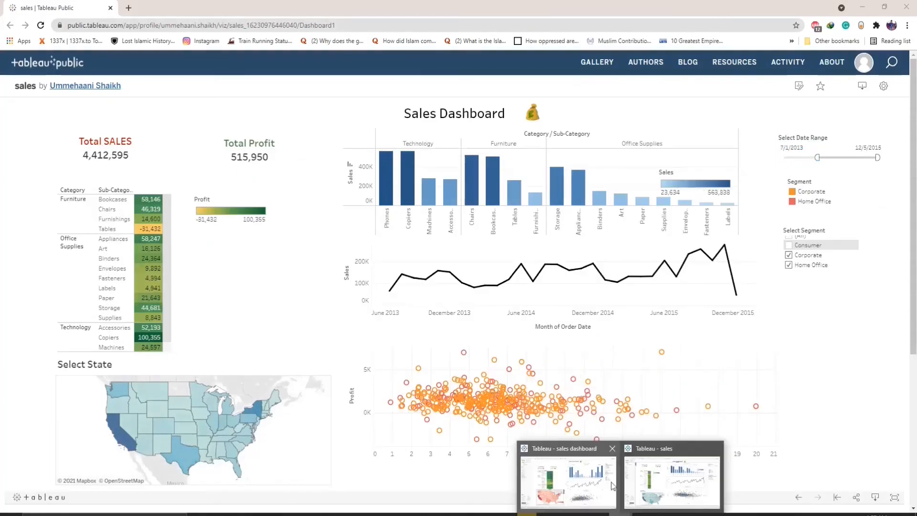
click(631, 490)
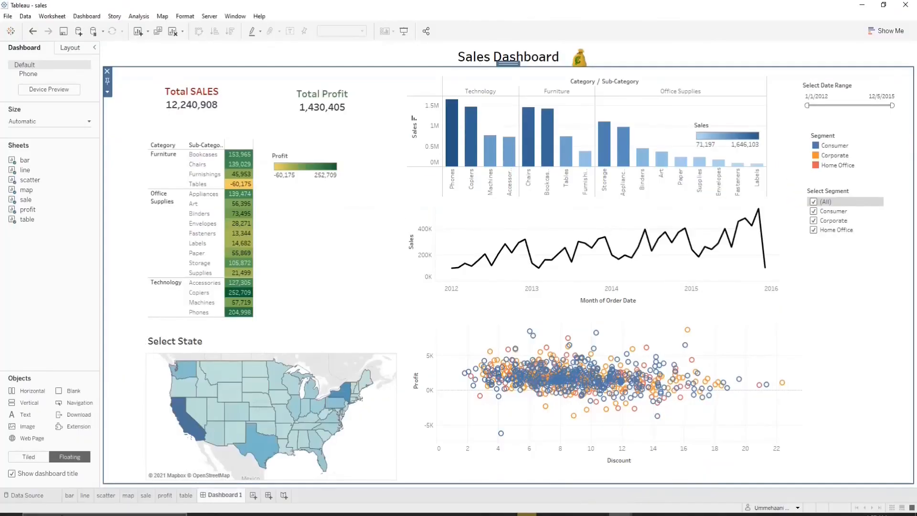
Look through the bar, line, scatter, map, sale, profit and table worksheets, returning to the bar sheet
click(69, 494)
click(85, 495)
click(105, 497)
click(128, 497)
click(146, 497)
click(165, 496)
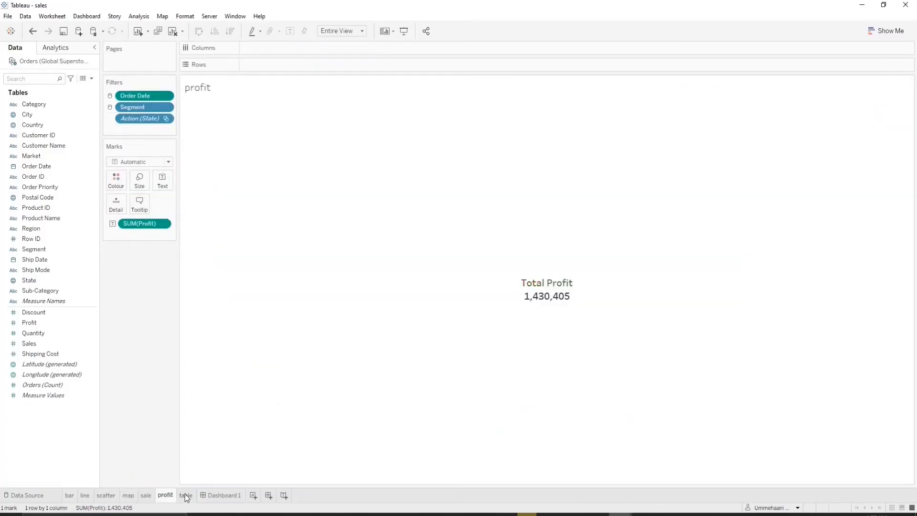
mouse_move(187, 497)
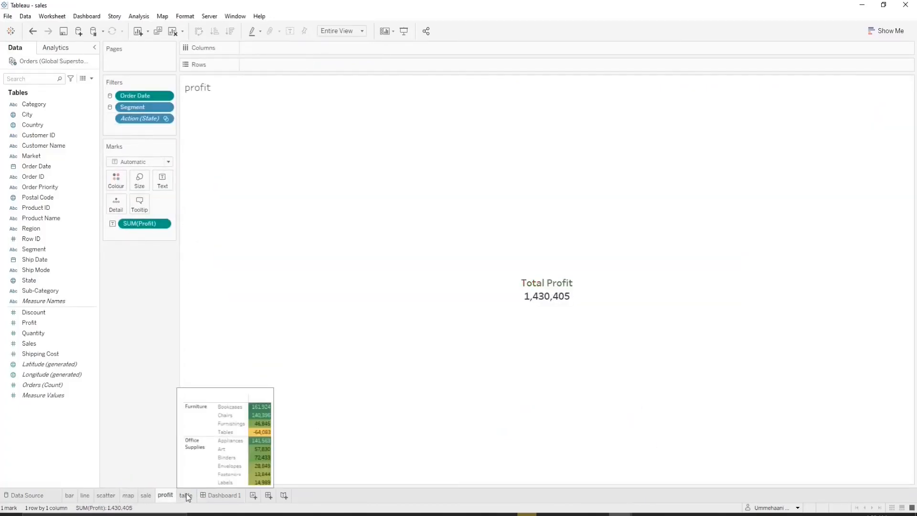
click(187, 497)
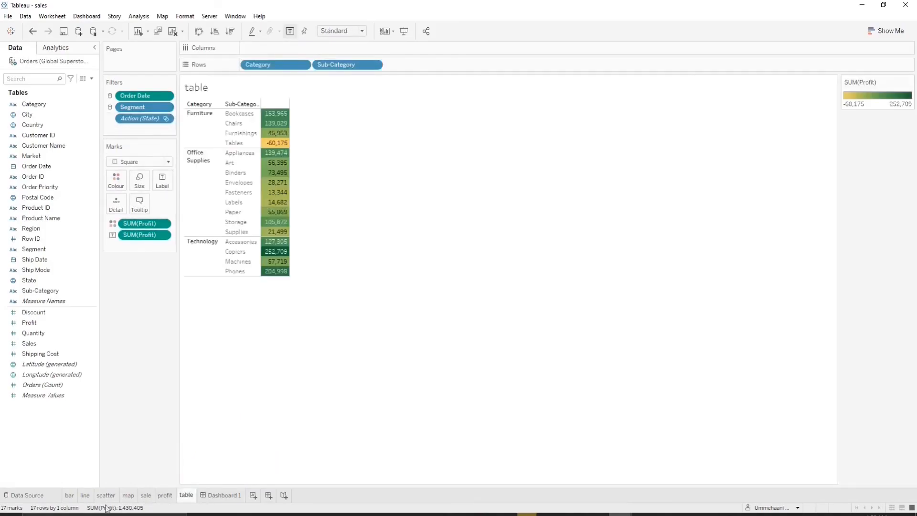
click(69, 497)
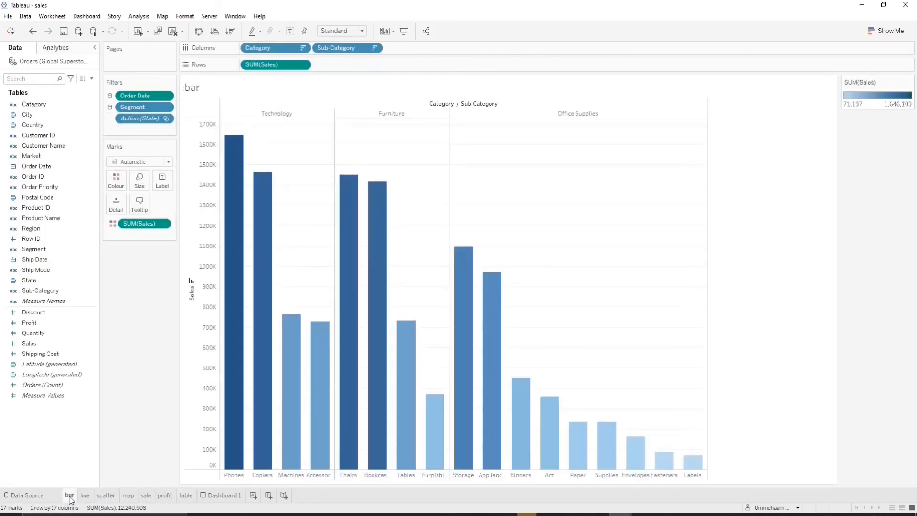